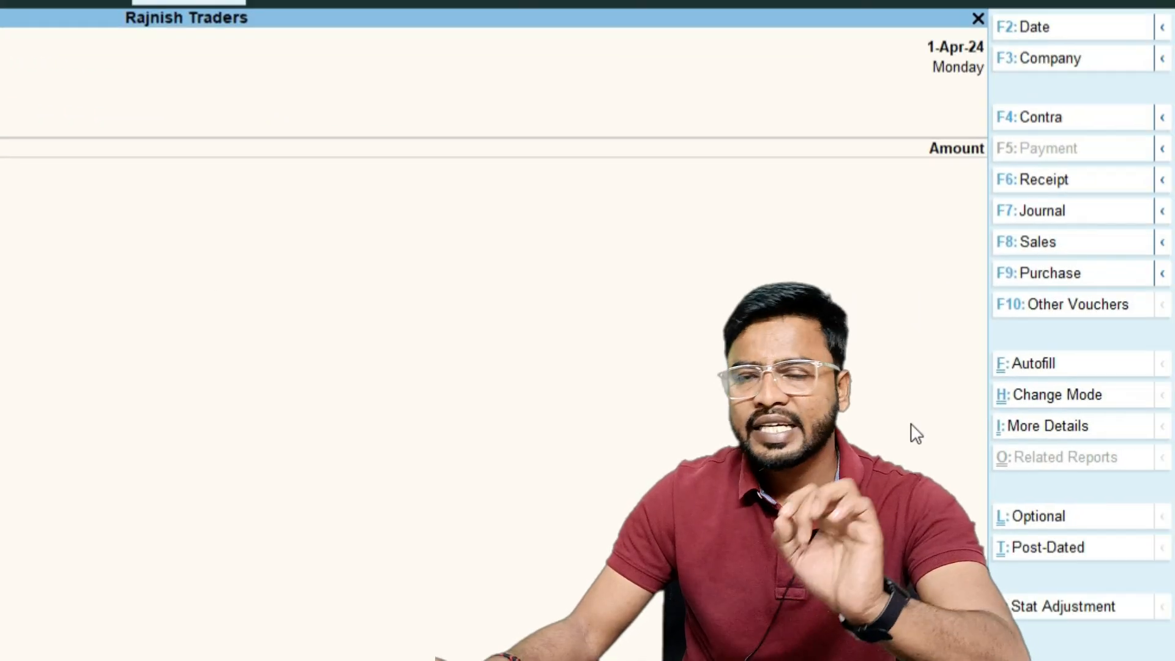
# Show inactive voucher types and activate the Rejections In voucher type
pyautogui.click(1102, 304)
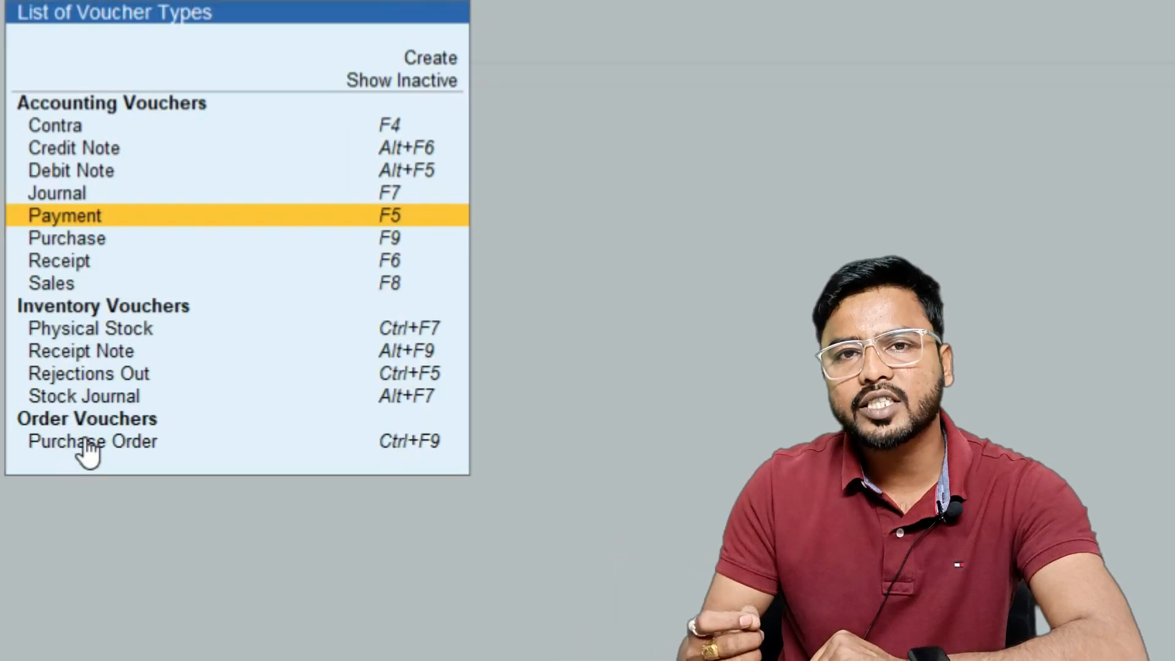
pyautogui.press('Up')
pyautogui.press('Up')
pyautogui.press('Up')
pyautogui.press('Up')
pyautogui.press('Up')
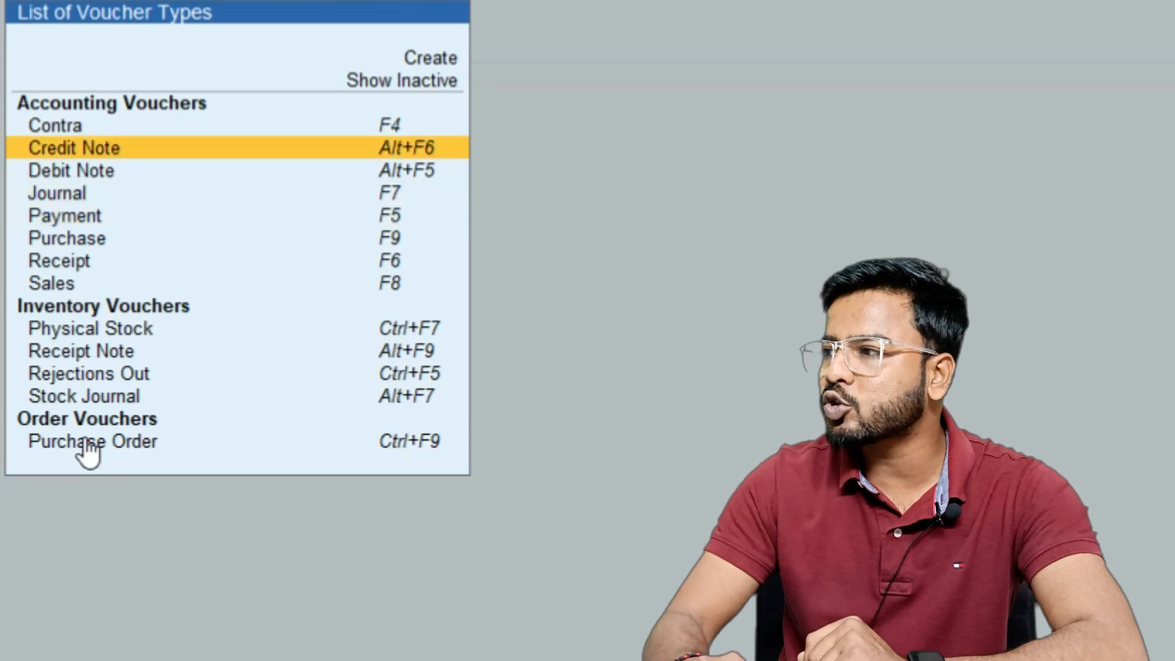
pyautogui.press('Return')
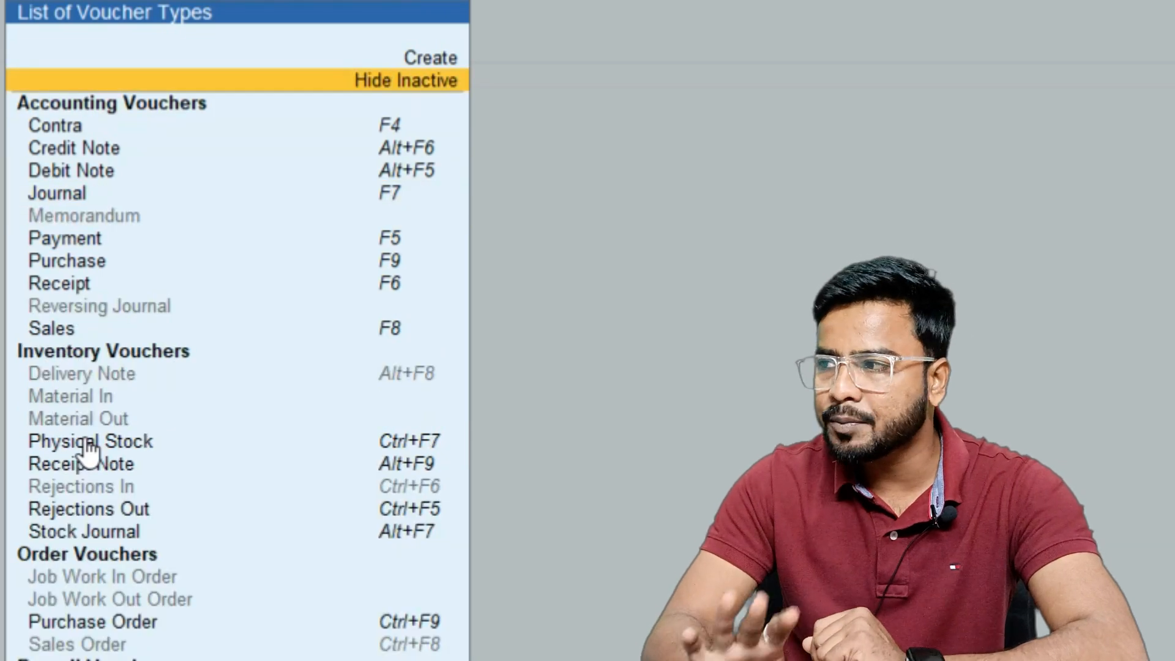
pyautogui.press('Down')
pyautogui.press('Down')
pyautogui.press('Down')
pyautogui.press('Down')
pyautogui.press('Down')
pyautogui.press('Down')
pyautogui.press('Down')
pyautogui.press('Down')
pyautogui.press('Down')
pyautogui.press('Down')
pyautogui.press('Down')
pyautogui.press('Down')
pyautogui.press('Down')
pyautogui.press('Down')
pyautogui.press('Down')
pyautogui.press('Down')
pyautogui.press('Down')
pyautogui.press('Down')
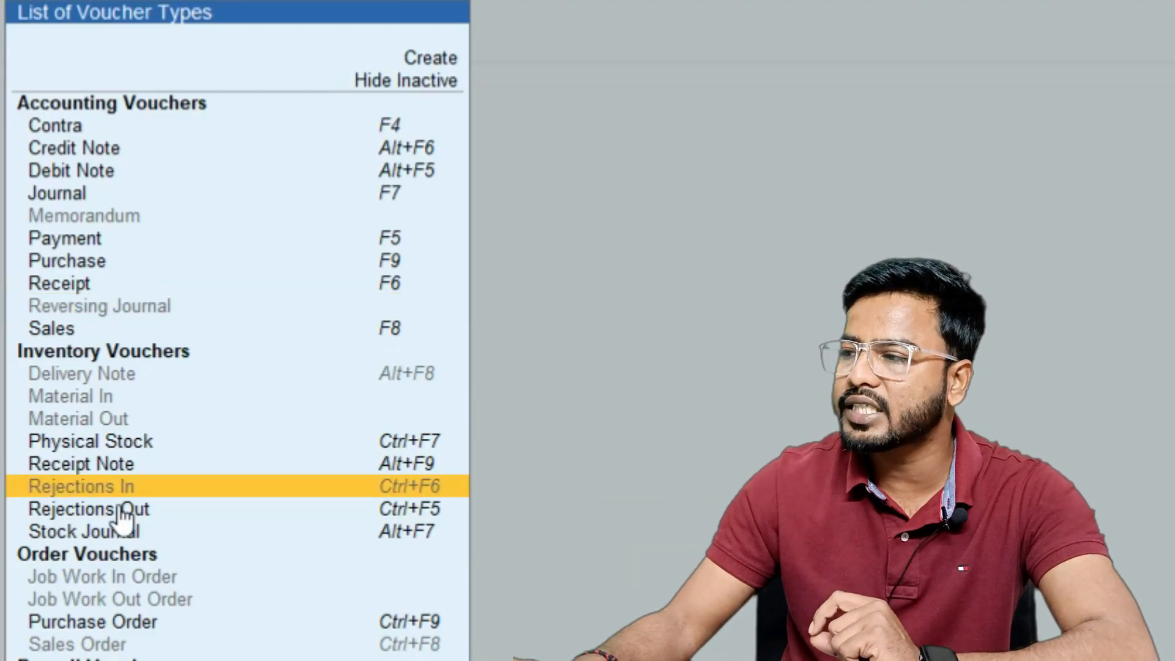
pyautogui.press('Down')
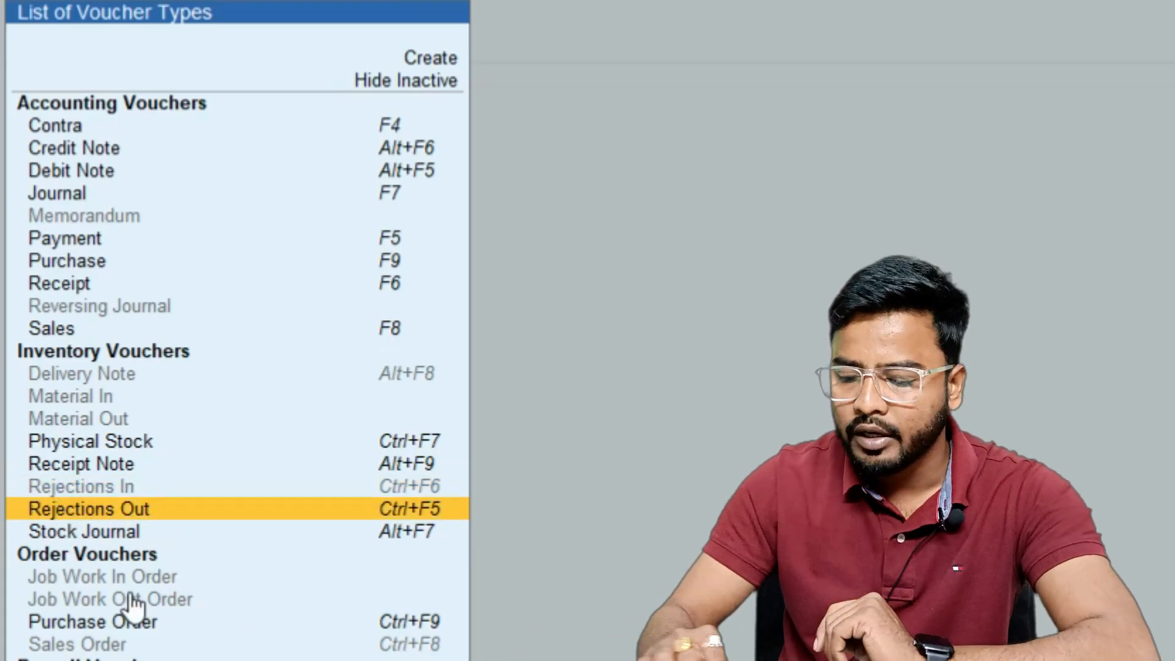
pyautogui.press('Up')
pyautogui.press('Return')
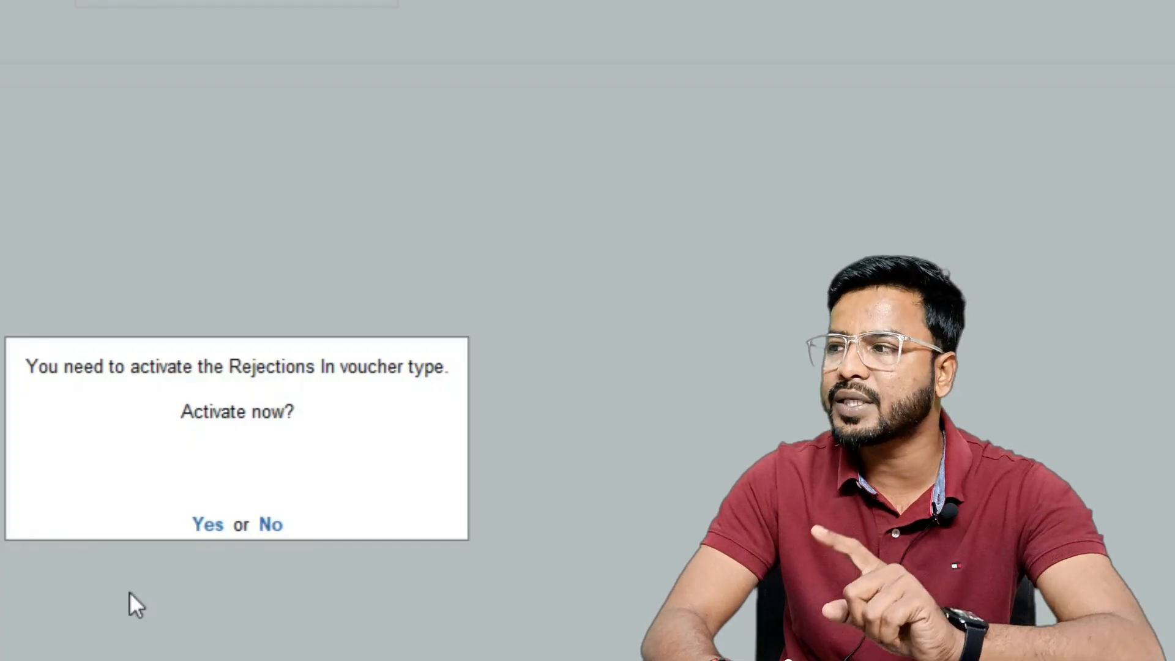
pyautogui.press('Return')
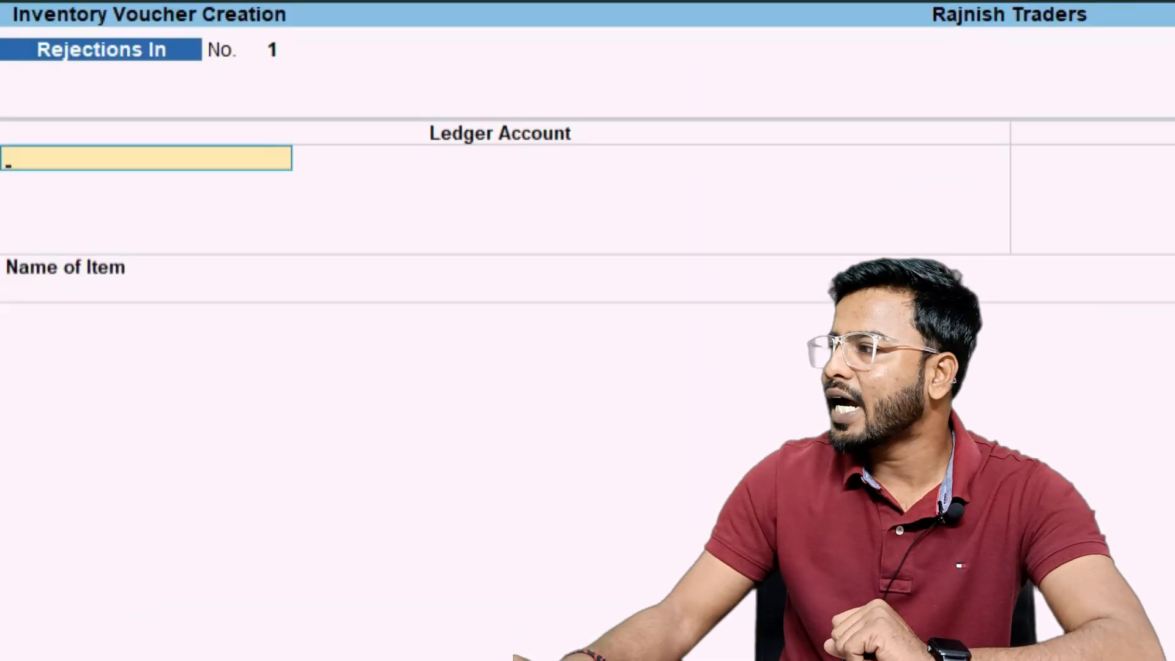
# Show inactive voucher types again and activate the Delivery Note voucher type
pyautogui.press('F10')
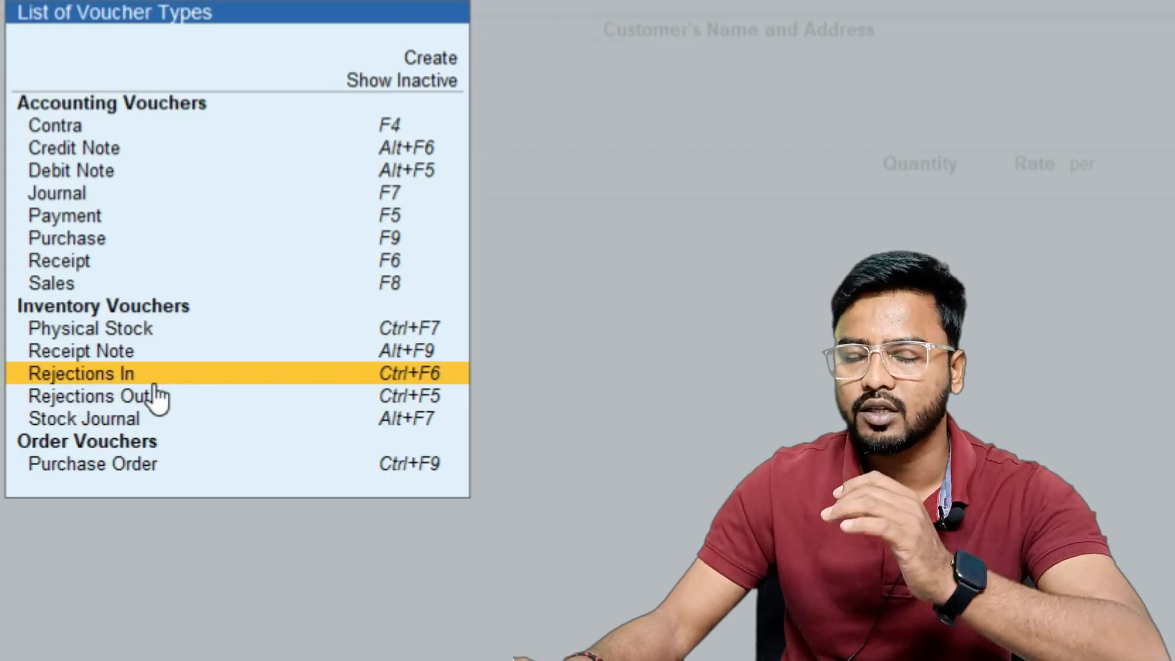
pyautogui.press('Up')
pyautogui.press('Up')
pyautogui.press('Up')
pyautogui.press('Up')
pyautogui.press('Up')
pyautogui.press('Up')
pyautogui.press('Up')
pyautogui.press('Up')
pyautogui.press('Up')
pyautogui.press('Up')
pyautogui.press('Up')
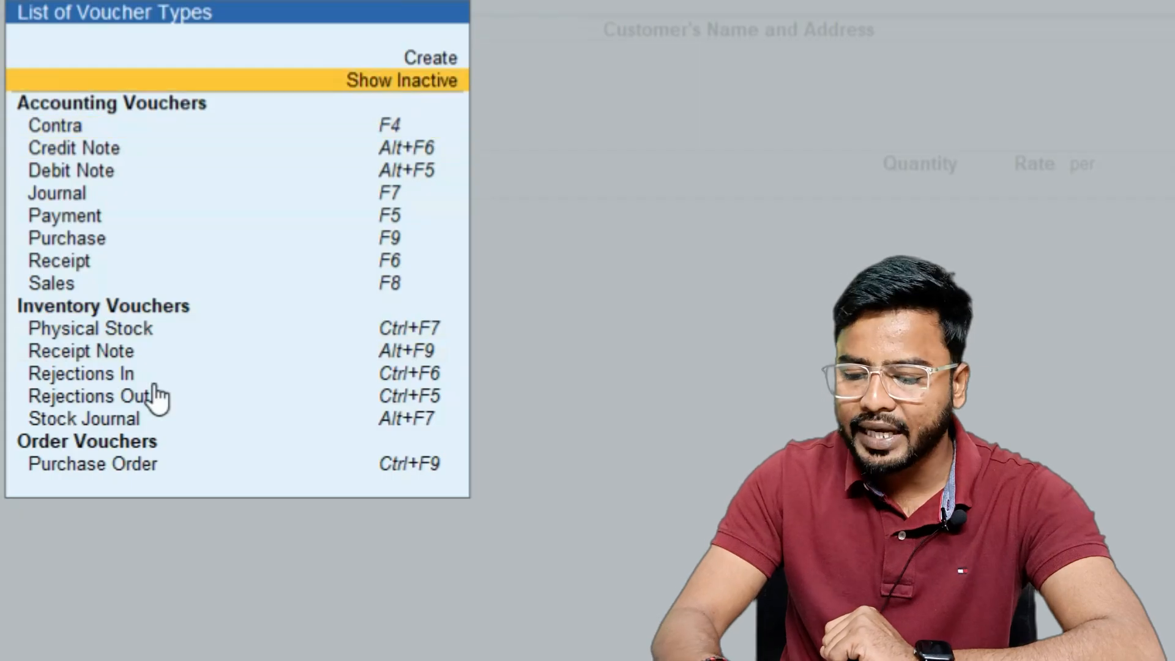
pyautogui.press('Return')
pyautogui.press('Down')
pyautogui.press('Down')
pyautogui.press('Down')
pyautogui.press('Down')
pyautogui.press('Down')
pyautogui.press('Down')
pyautogui.press('Down')
pyautogui.press('Down')
pyautogui.press('Down')
pyautogui.press('Down')
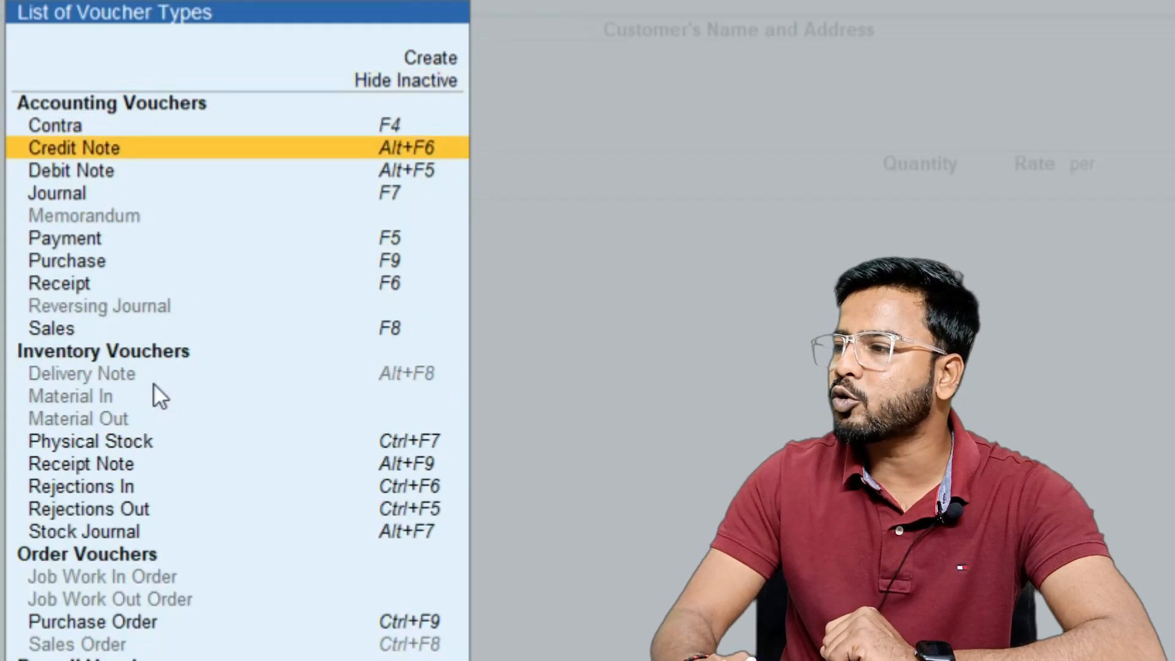
pyautogui.press('Down')
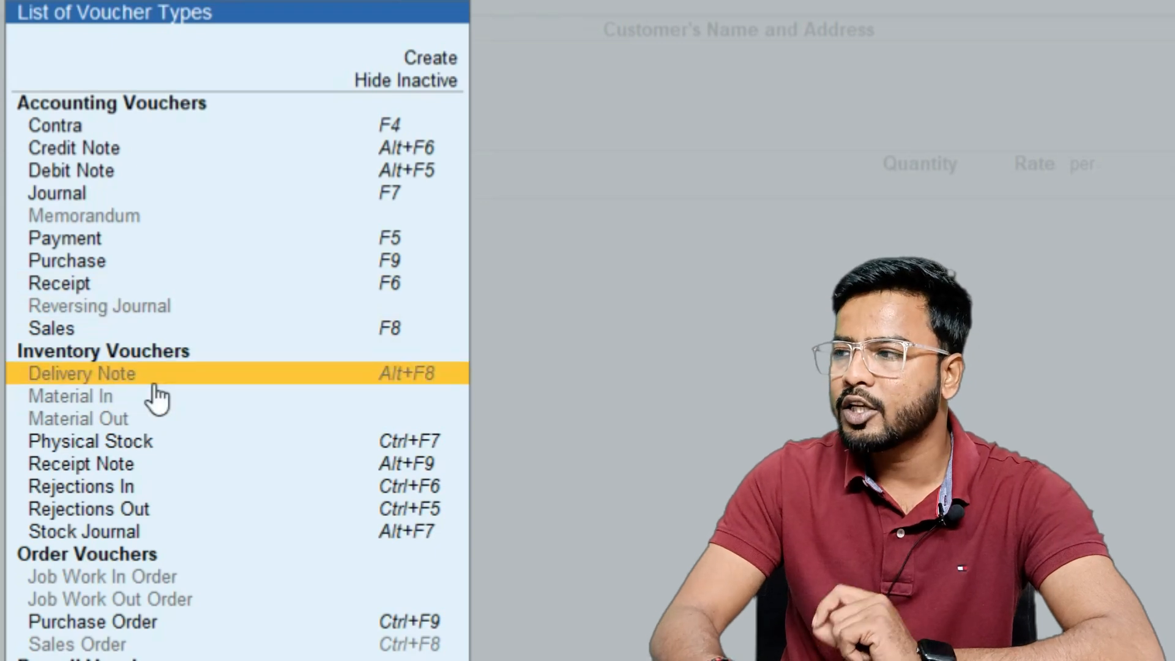
pyautogui.press('Return')
pyautogui.press('y')
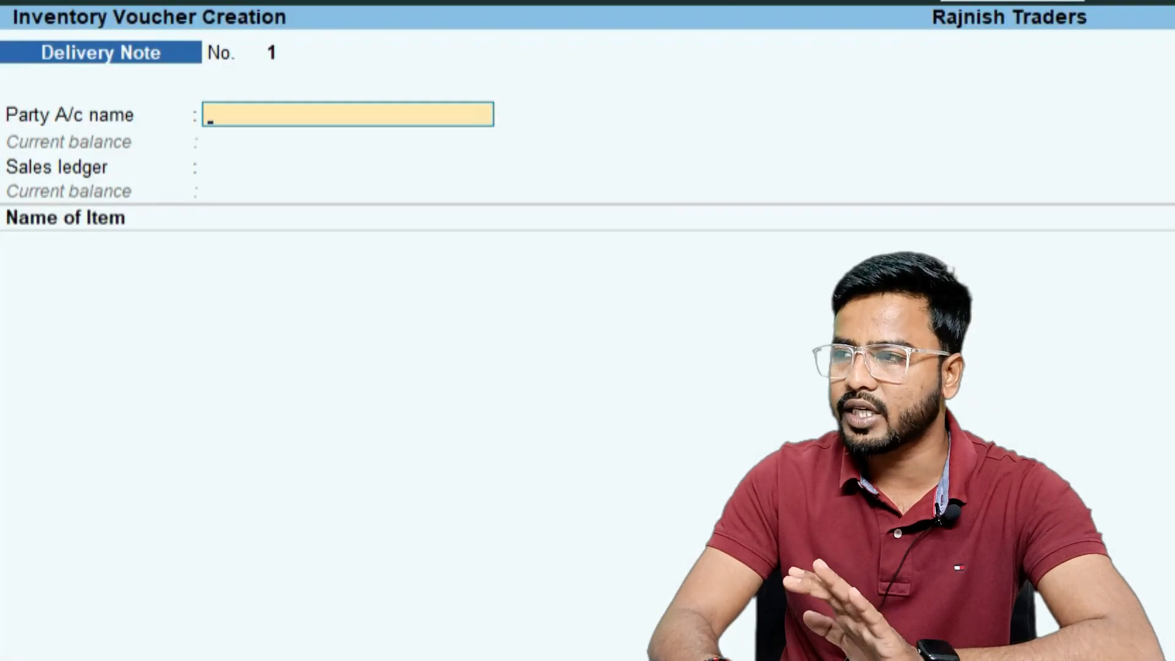
# Show inactive voucher types and activate the Sales Order voucher type
pyautogui.press('F10')
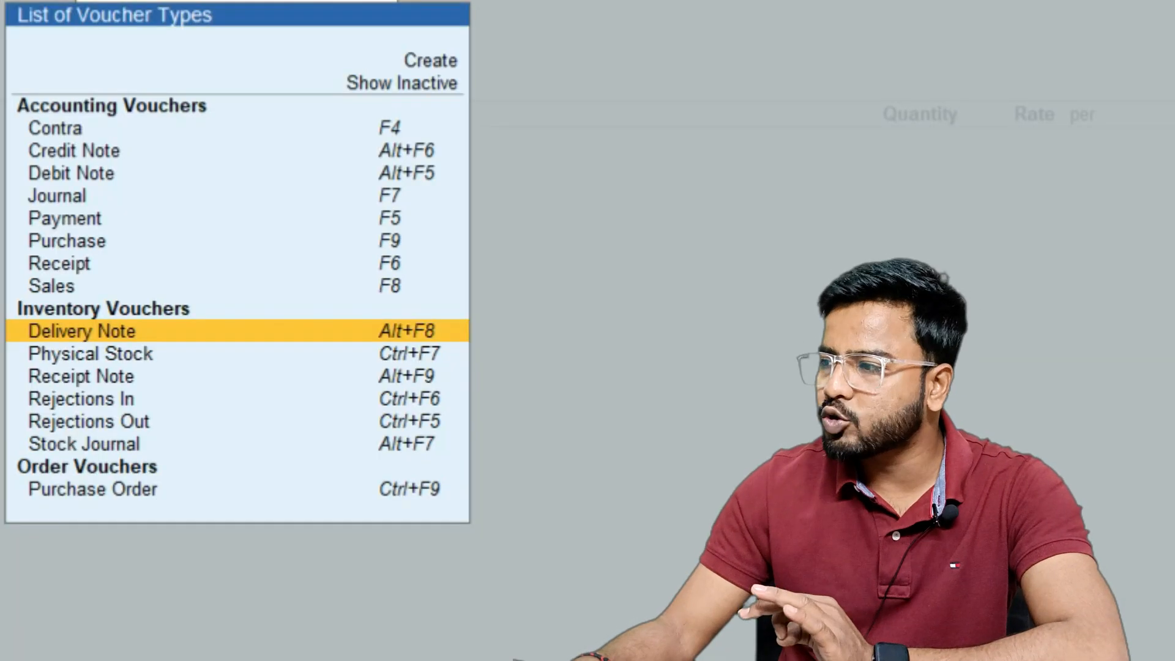
pyautogui.click(430, 84)
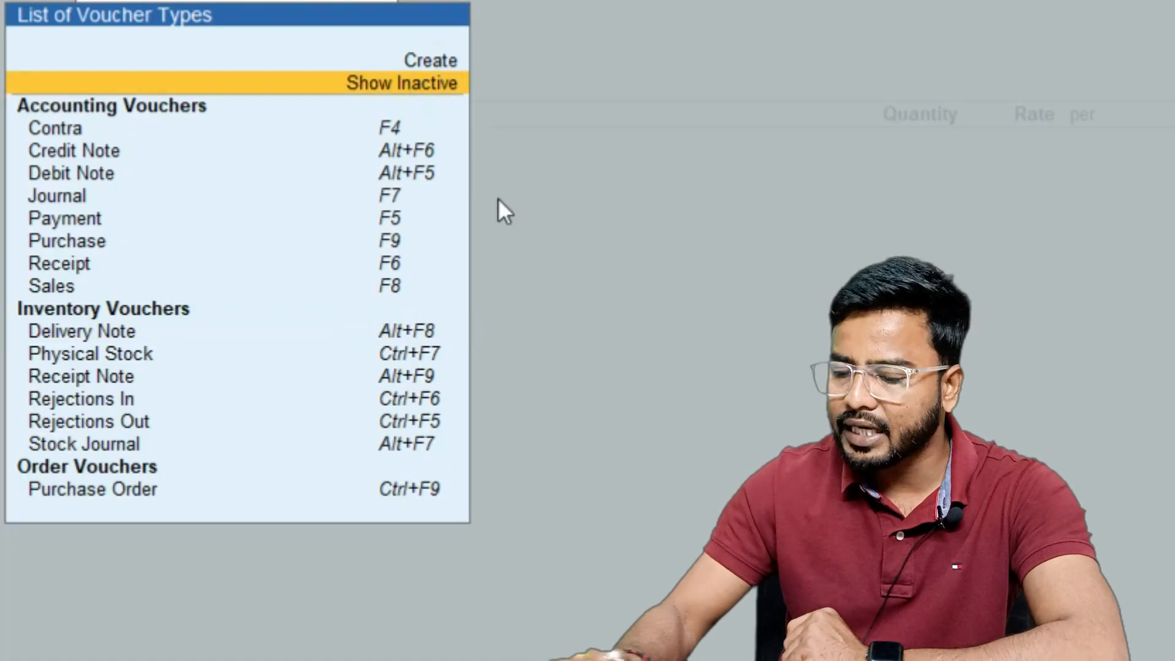
pyautogui.press('Return')
pyautogui.press('Down')
pyautogui.press('Down')
pyautogui.press('Down')
pyautogui.press('Down')
pyautogui.press('Down')
pyautogui.press('Down')
pyautogui.press('Down')
pyautogui.press('Down')
pyautogui.press('Down')
pyautogui.press('Down')
pyautogui.press('Down')
pyautogui.press('Down')
pyautogui.press('Down')
pyautogui.press('Down')
pyautogui.press('Down')
pyautogui.press('Down')
pyautogui.press('Down')
pyautogui.press('Down')
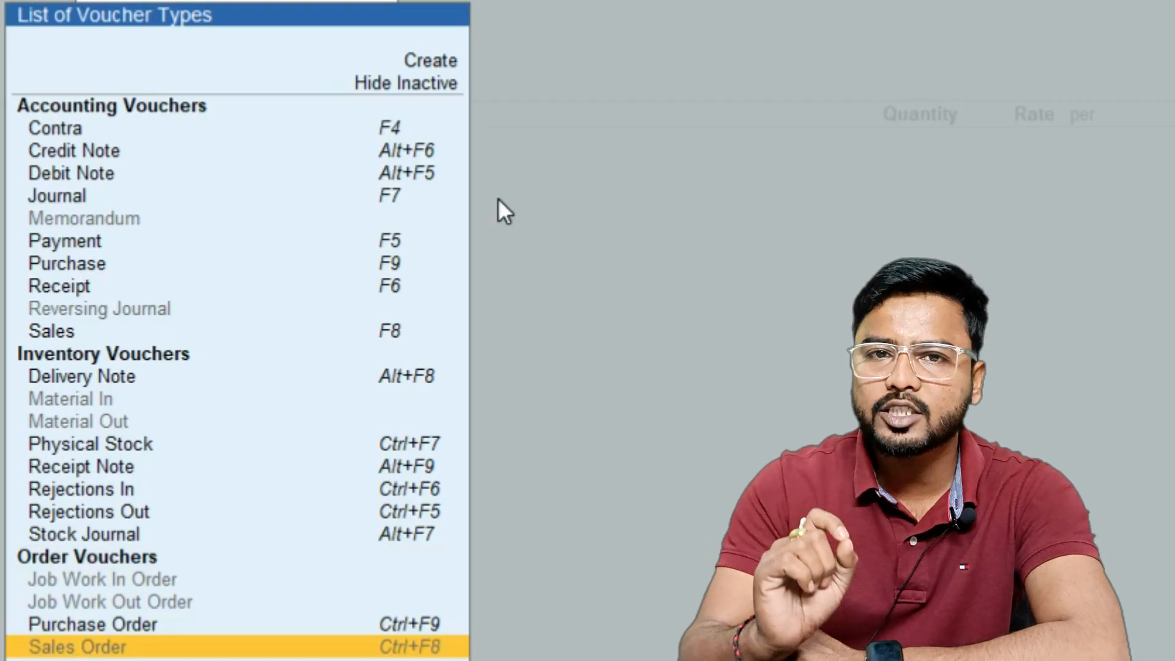
pyautogui.press('Return')
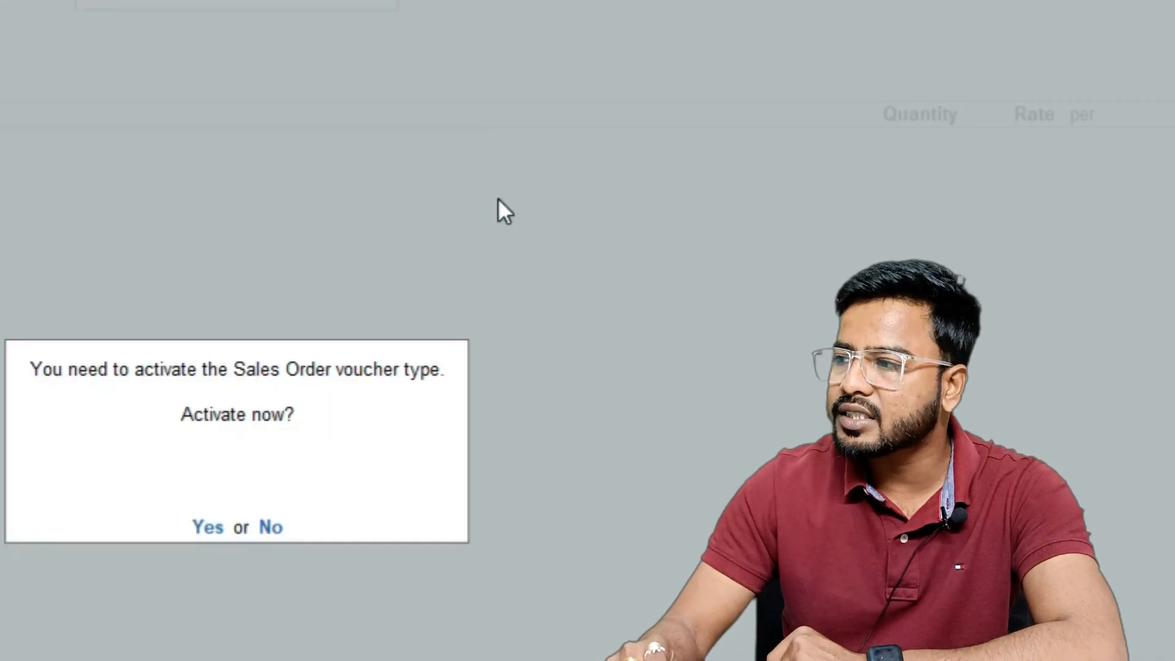
pyautogui.press('y')
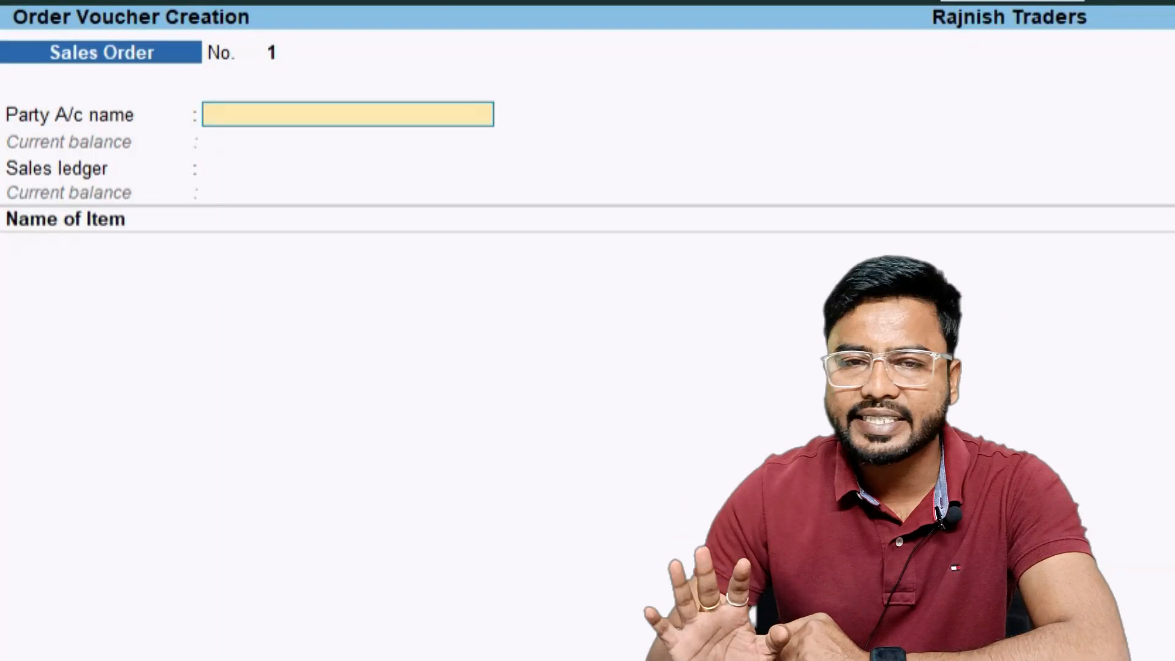
# Open a Sales Order voucher from the list of voucher types
pyautogui.press('F10')
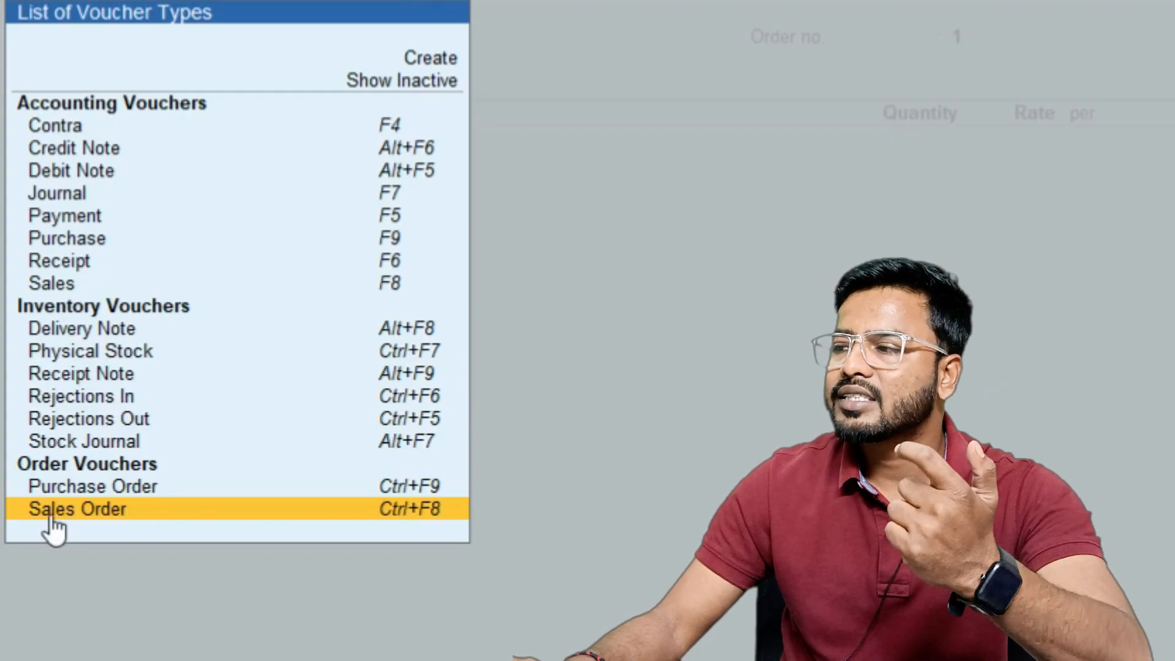
pyautogui.click(92, 511)
pyautogui.press('Escape')
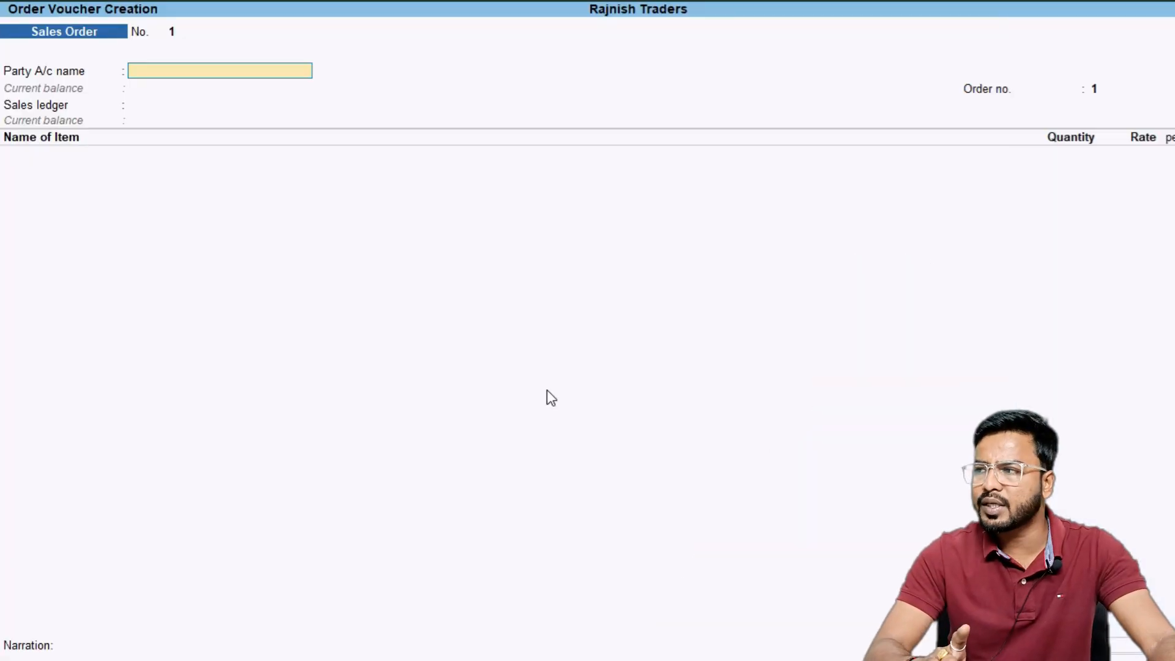
# Open the Balance Sheet and return to the Gateway of Tally
pyautogui.press('Escape')
pyautogui.press('Down')
pyautogui.press('Down')
pyautogui.press('Down')
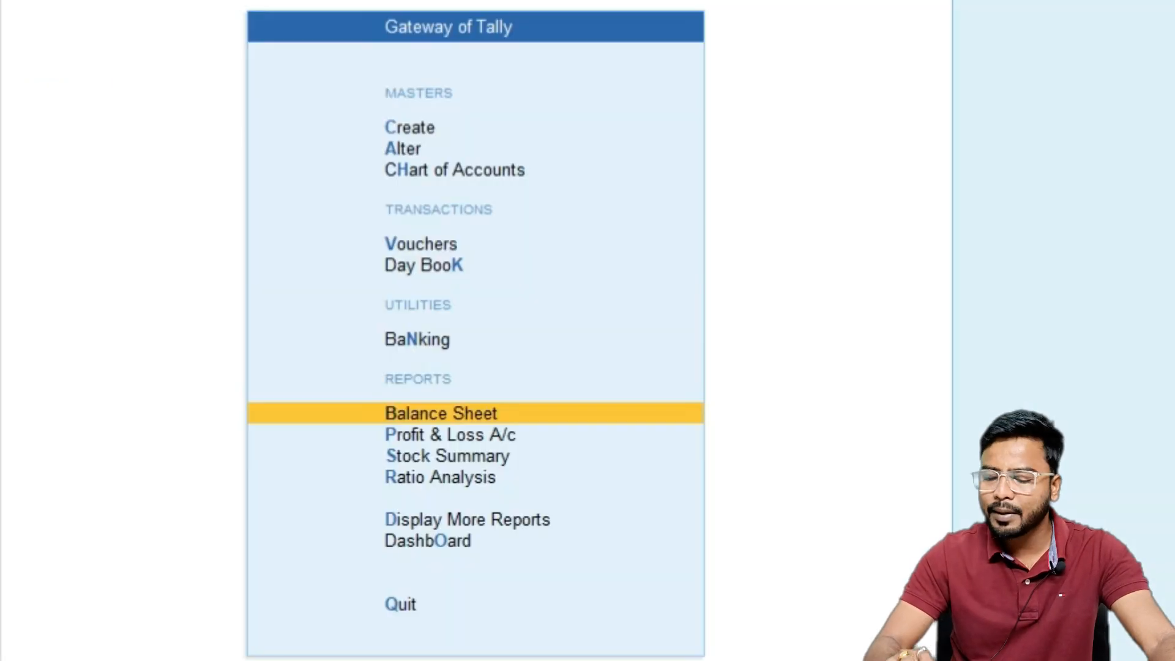
pyautogui.press('Return')
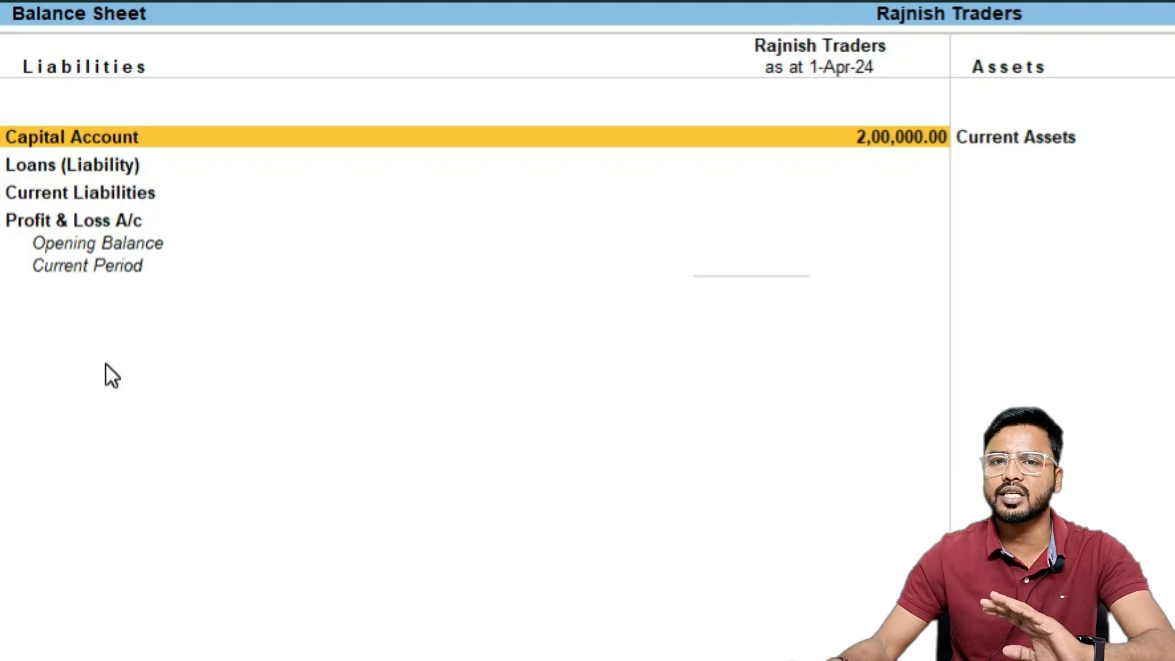
pyautogui.press('Escape')
pyautogui.press('Escape')
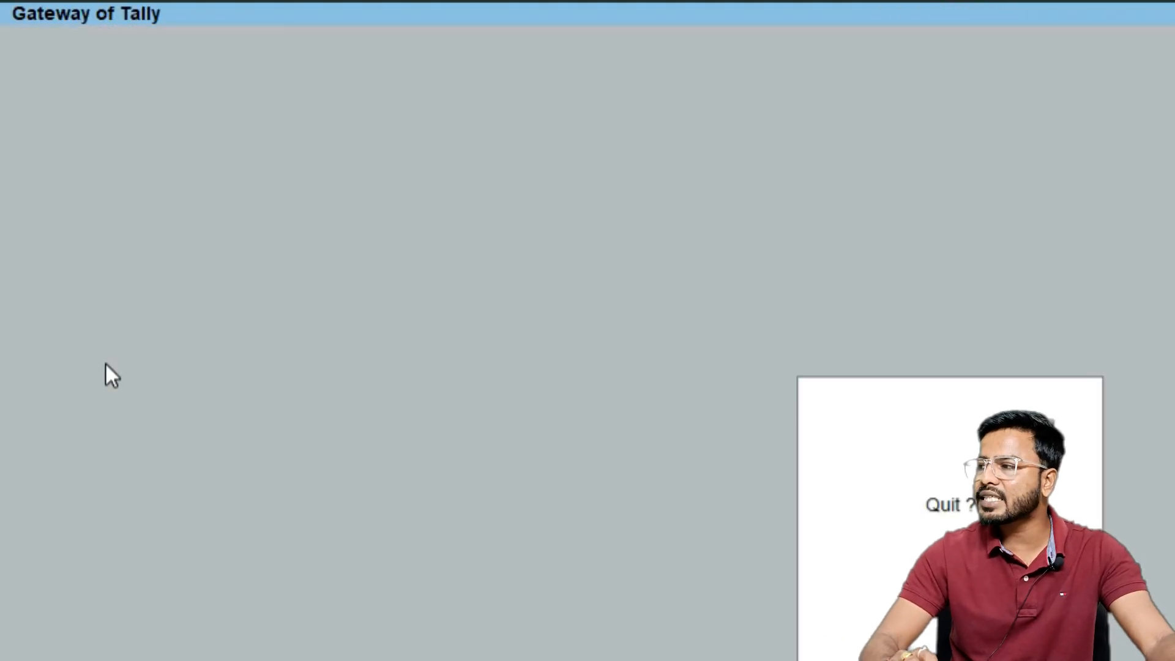
pyautogui.press('Escape')
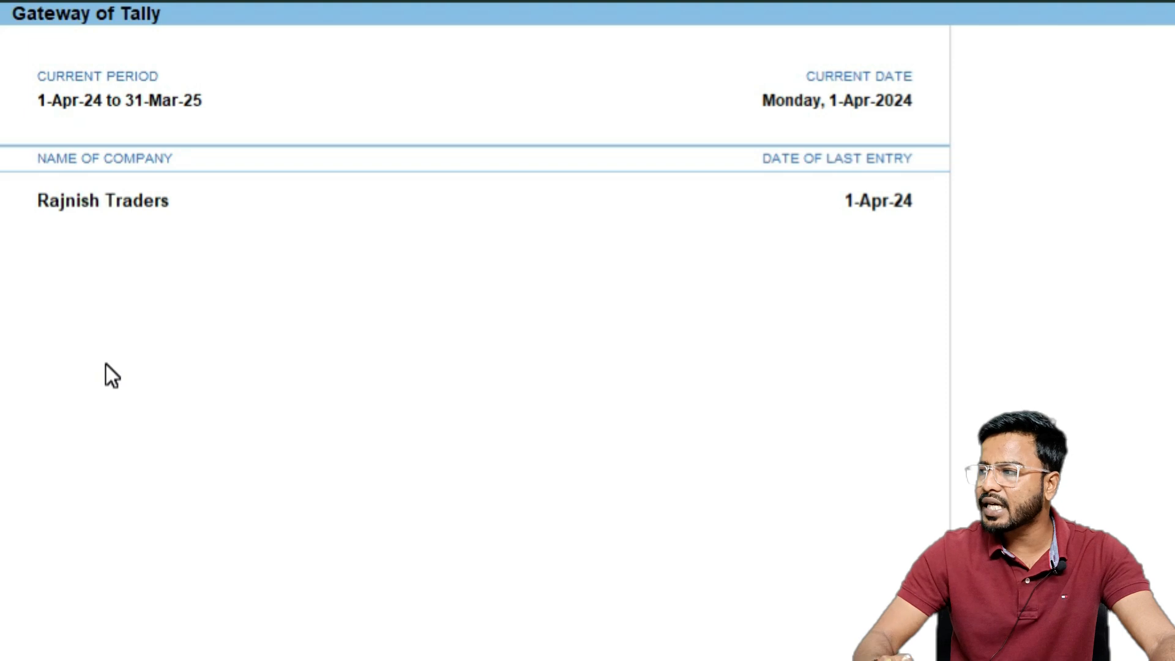
# Start a Sales Order and create a new party ledger named Ankesh Electronics from the party field
pyautogui.press('v')
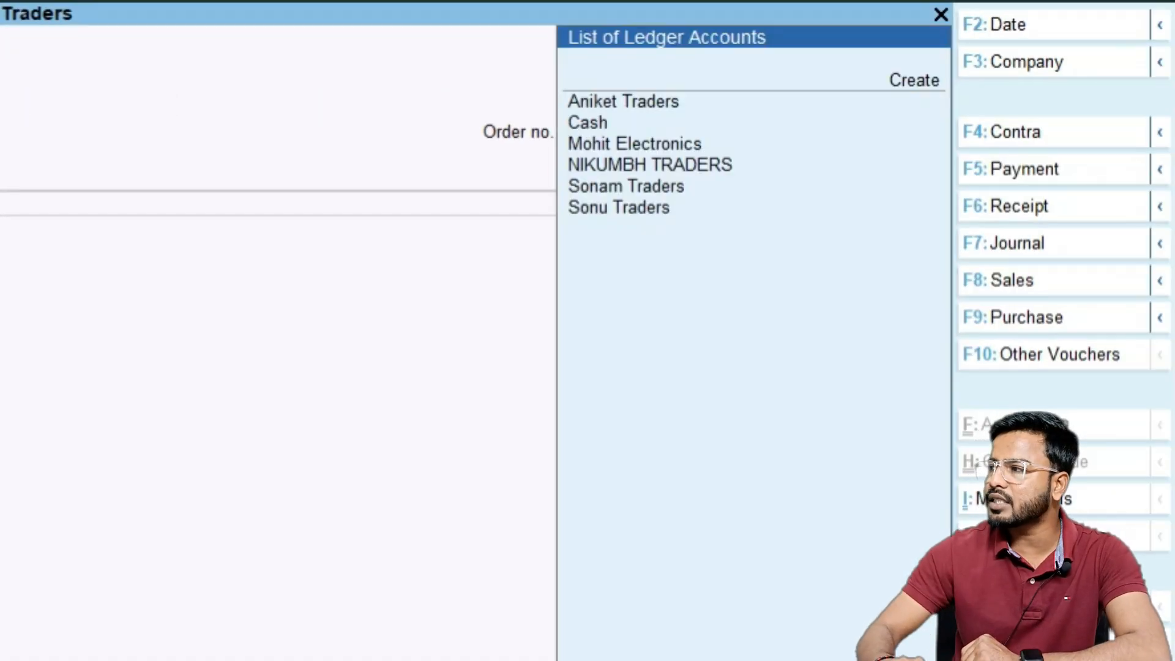
pyautogui.press('Down')
pyautogui.press('Up')
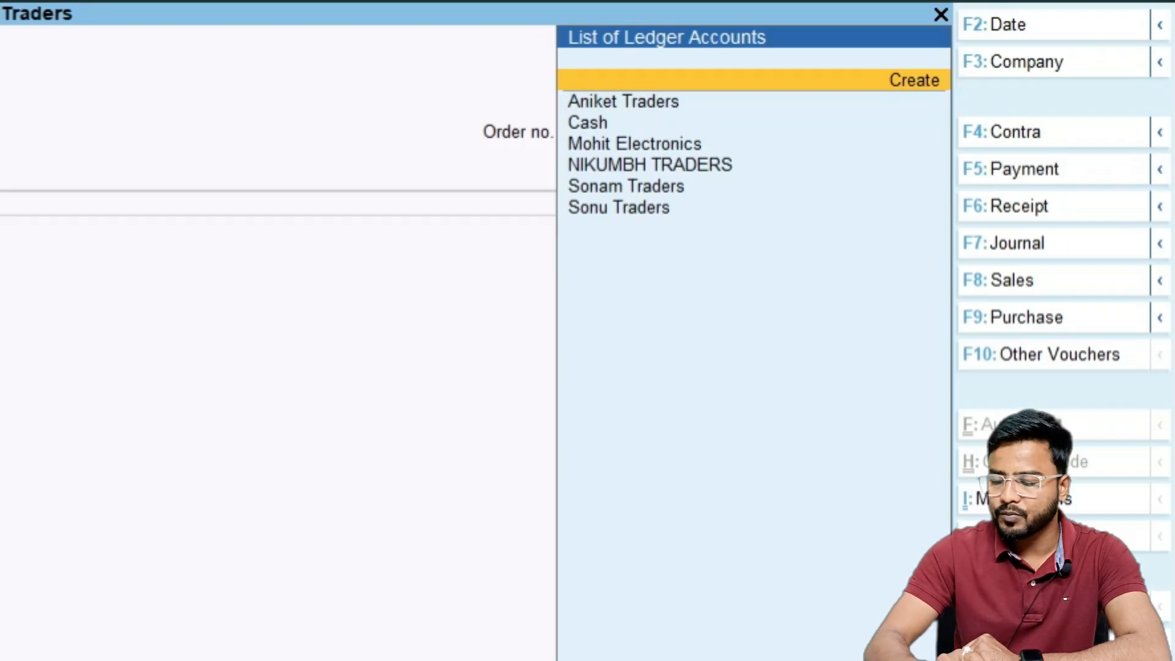
pyautogui.press('Return')
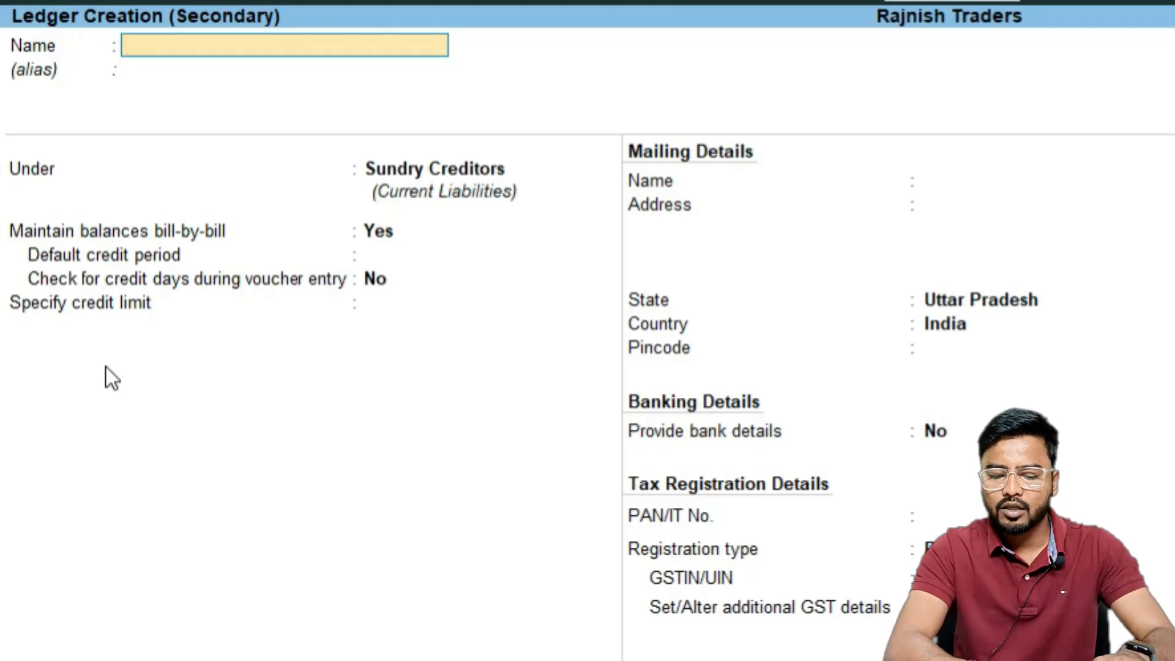
pyautogui.write('Ankesh Tr')
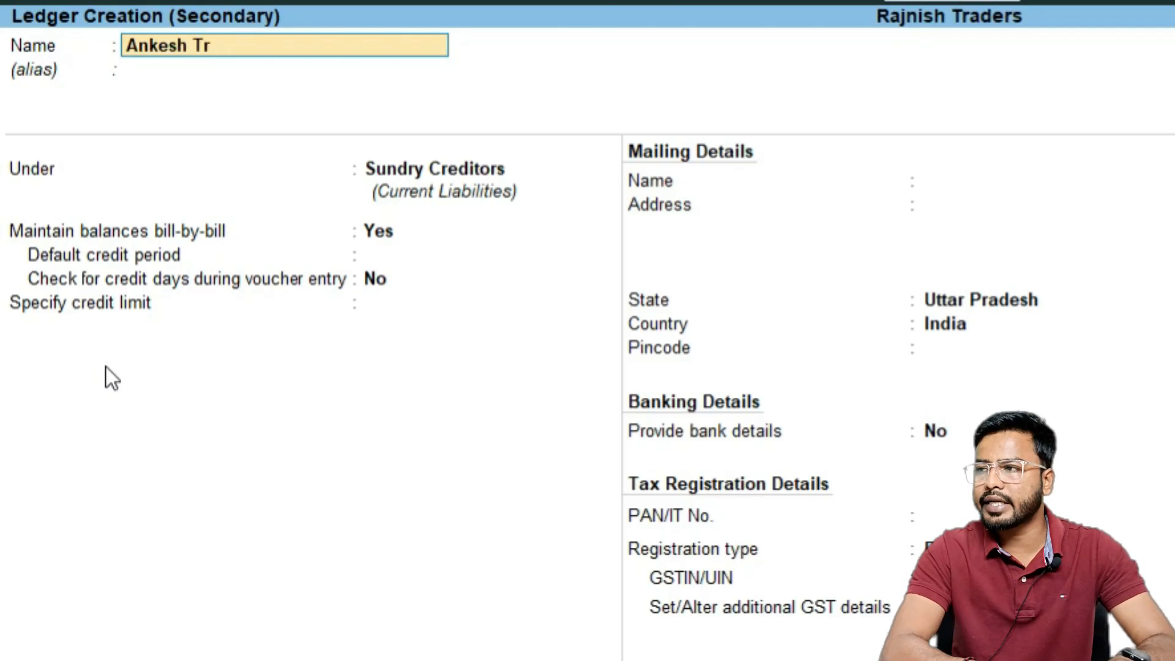
pyautogui.write('ader')
pyautogui.press('BackSpace')
pyautogui.press('BackSpace')
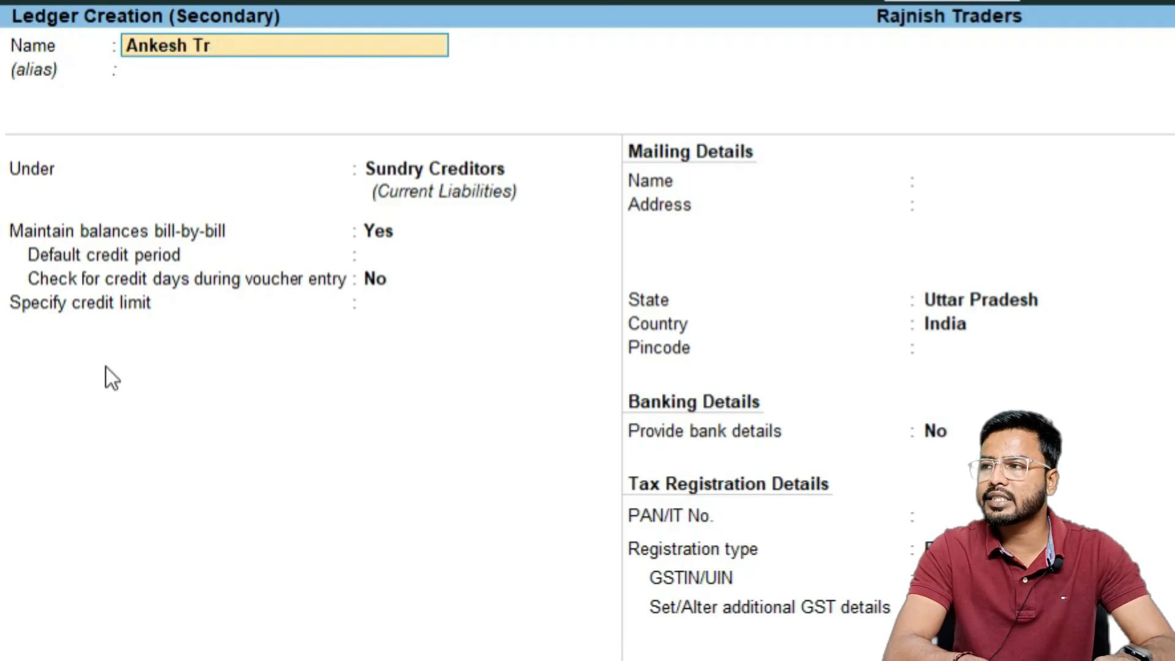
pyautogui.write('Electronics')
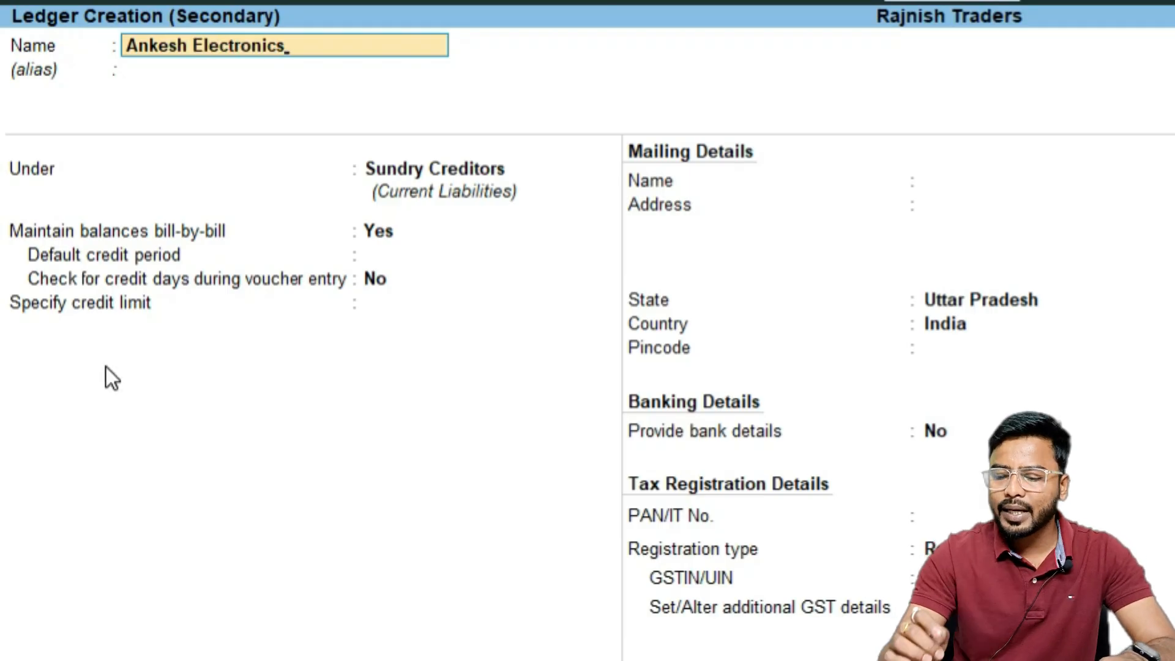
pyautogui.press('Return')
pyautogui.press('Return')
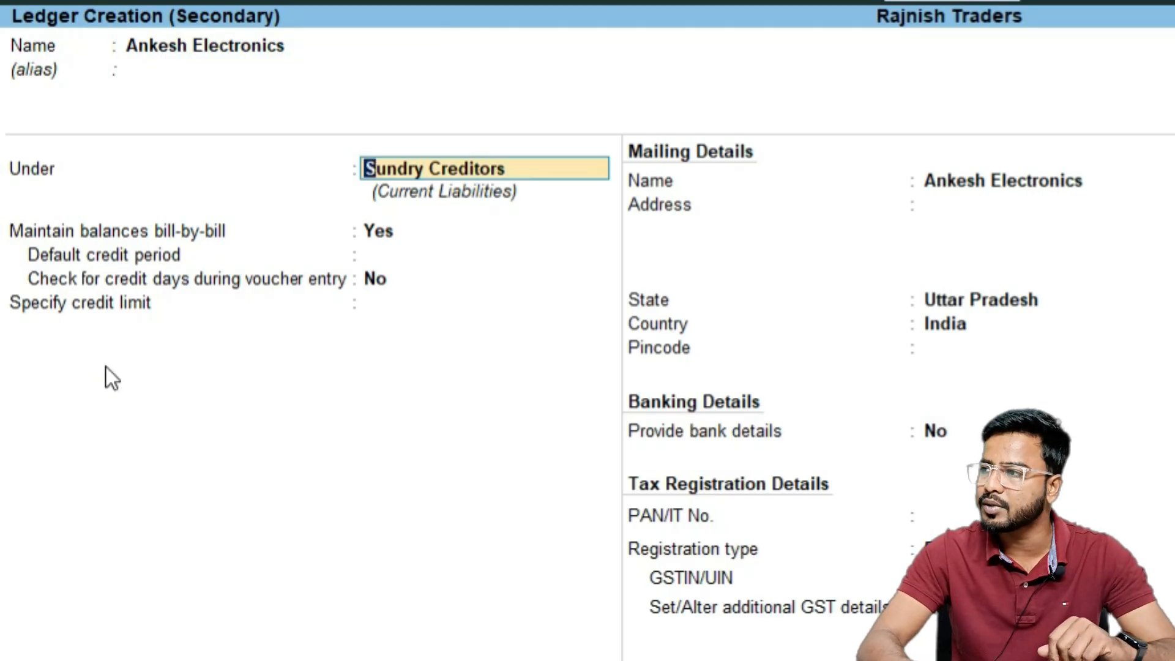
pyautogui.press('Down')
pyautogui.press('Return')
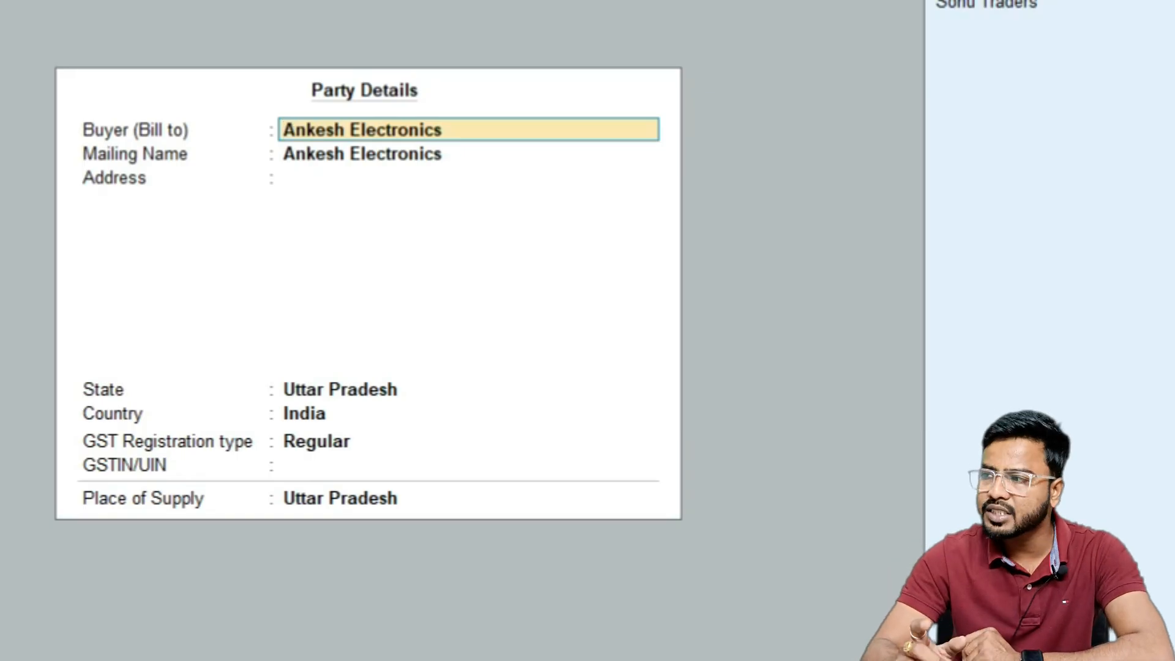
# Accept the party details, keeping GST registration type Regular and Place of Supply Uttar Pradesh
pyautogui.press('Return')
pyautogui.press('Return')
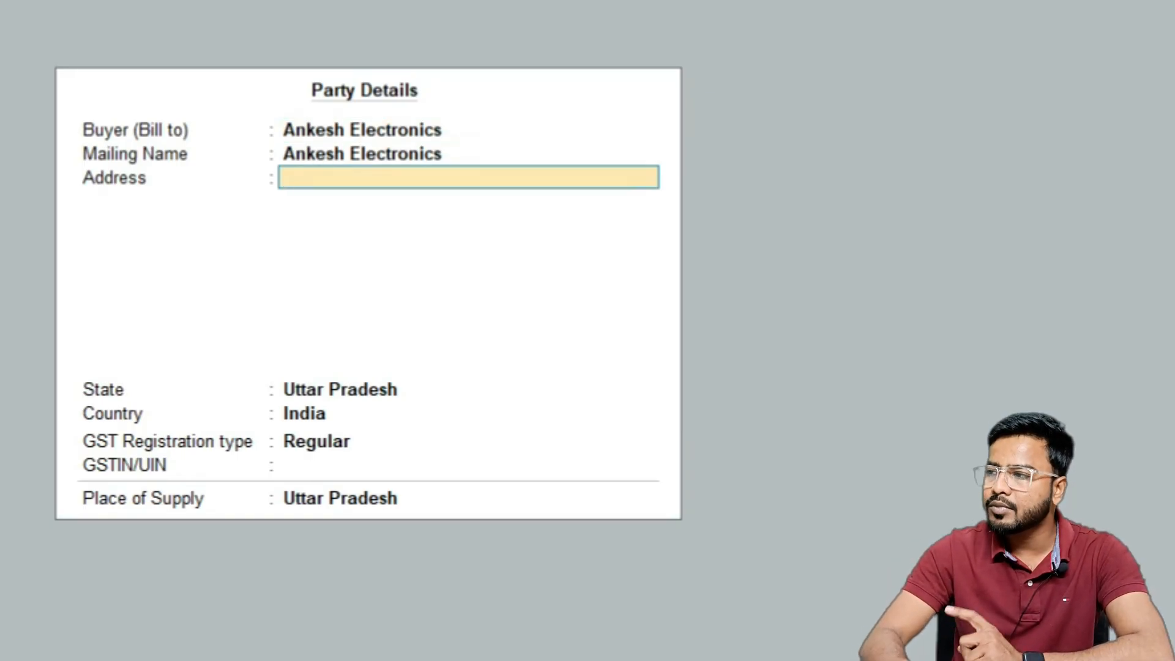
pyautogui.press('Return')
pyautogui.press('Return')
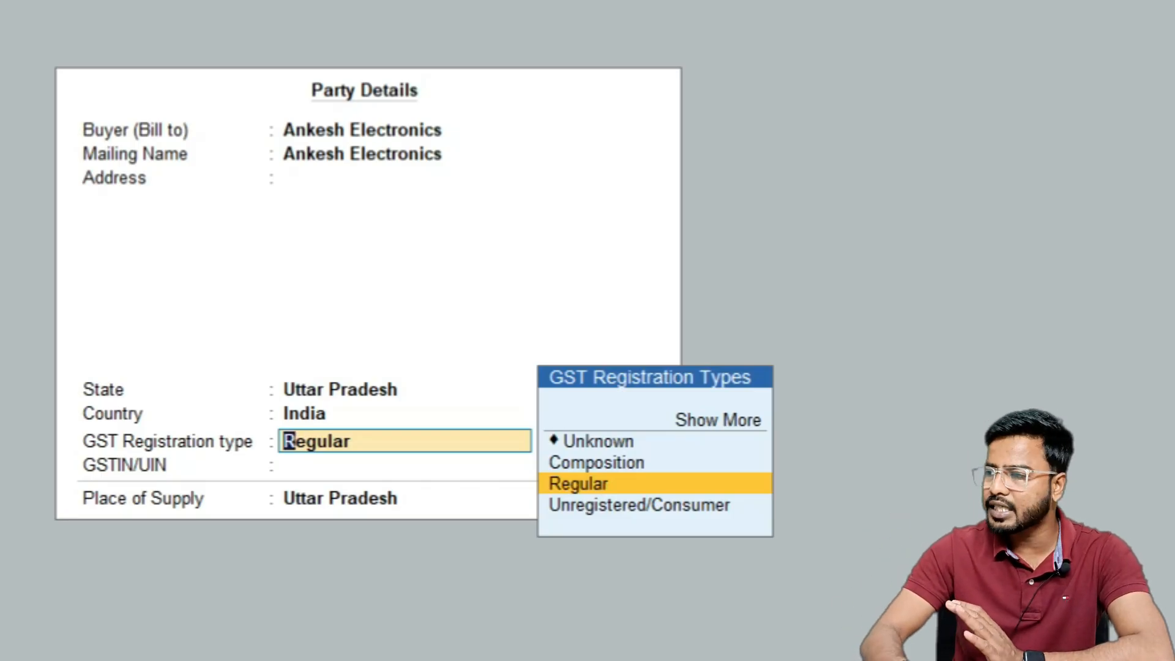
pyautogui.press('Up')
pyautogui.press('Up')
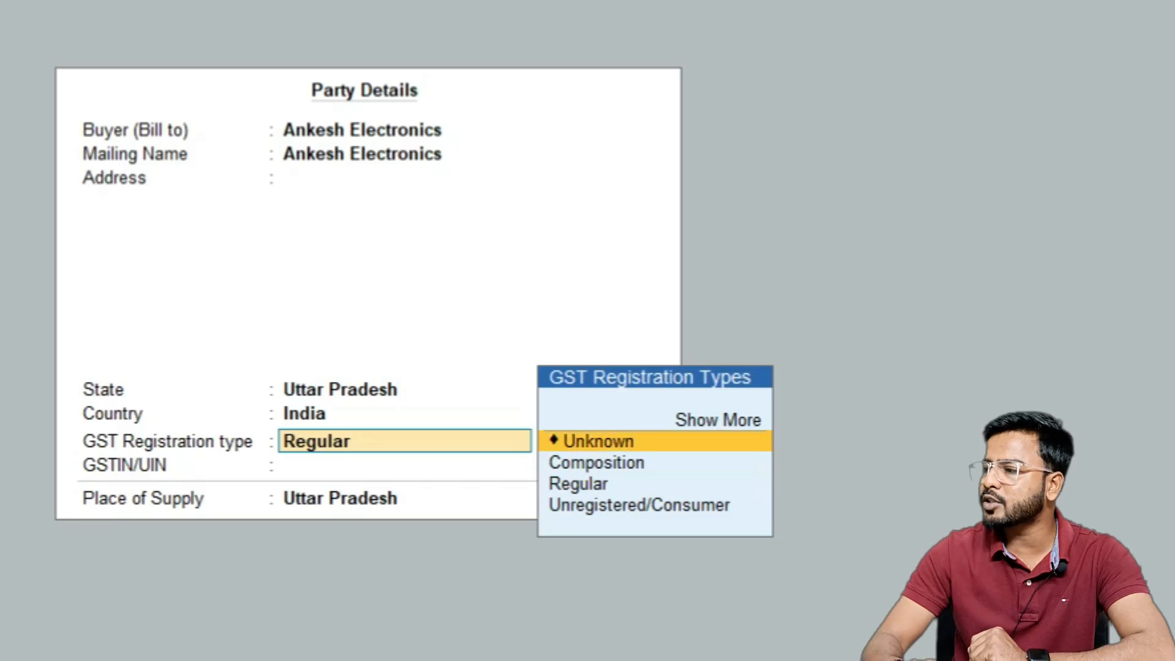
pyautogui.press('Down')
pyautogui.press('Down')
pyautogui.press('Return')
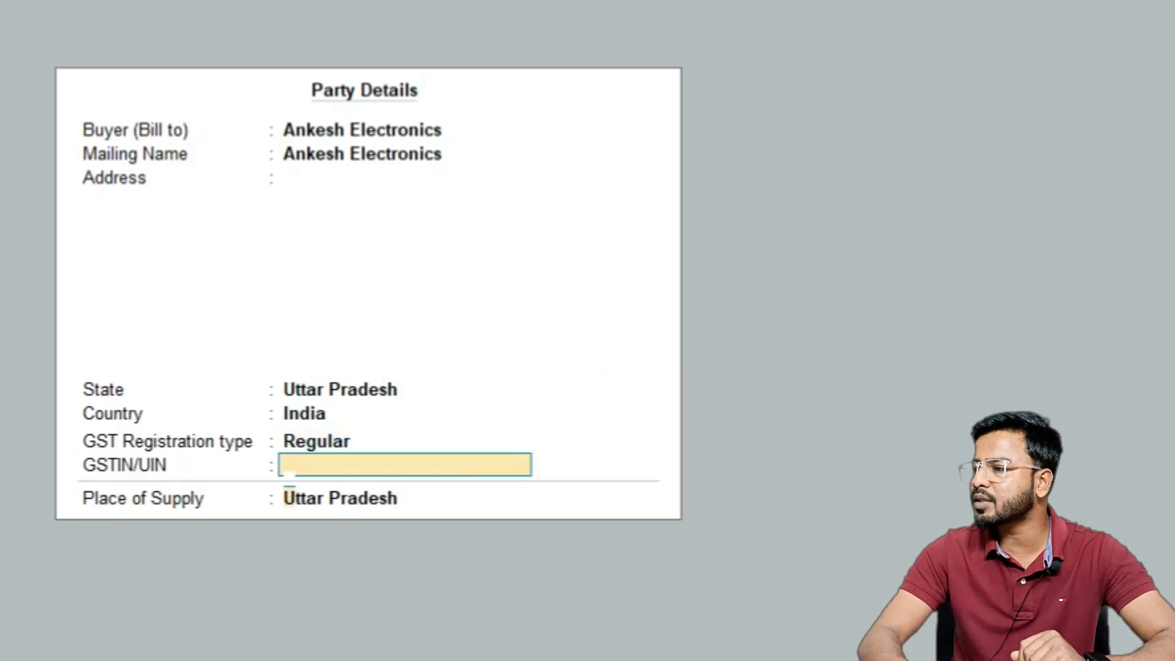
pyautogui.press('Return')
pyautogui.press('Return')
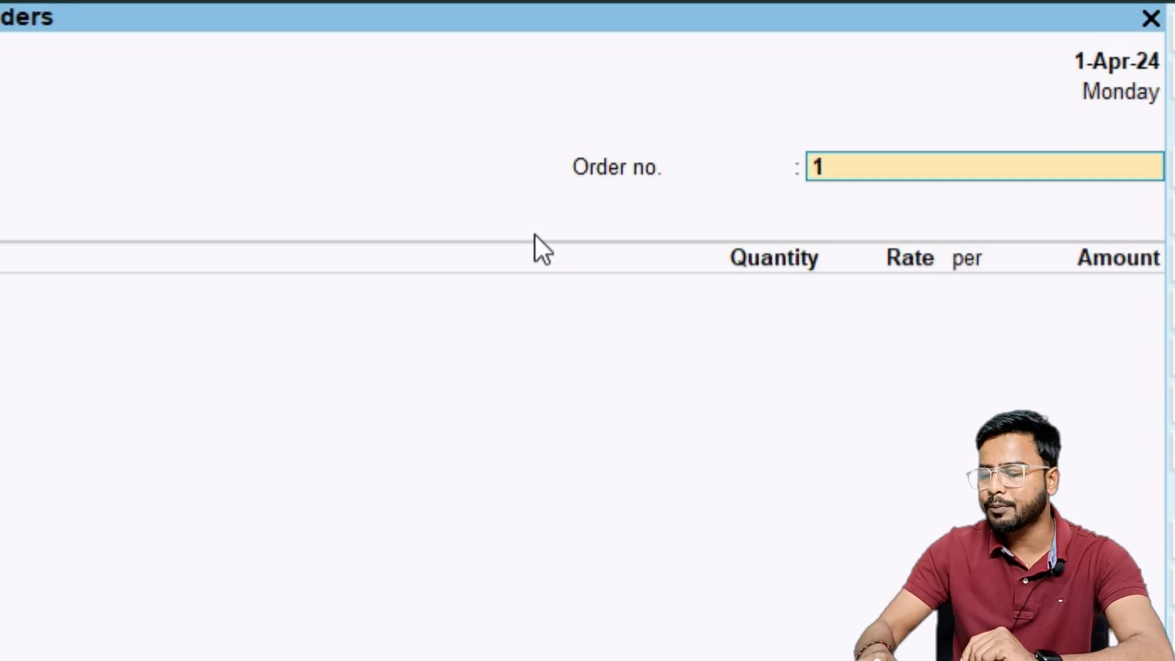
# Set the order number to 123 and accept Sales A/c as the sales ledger
pyautogui.write('23')
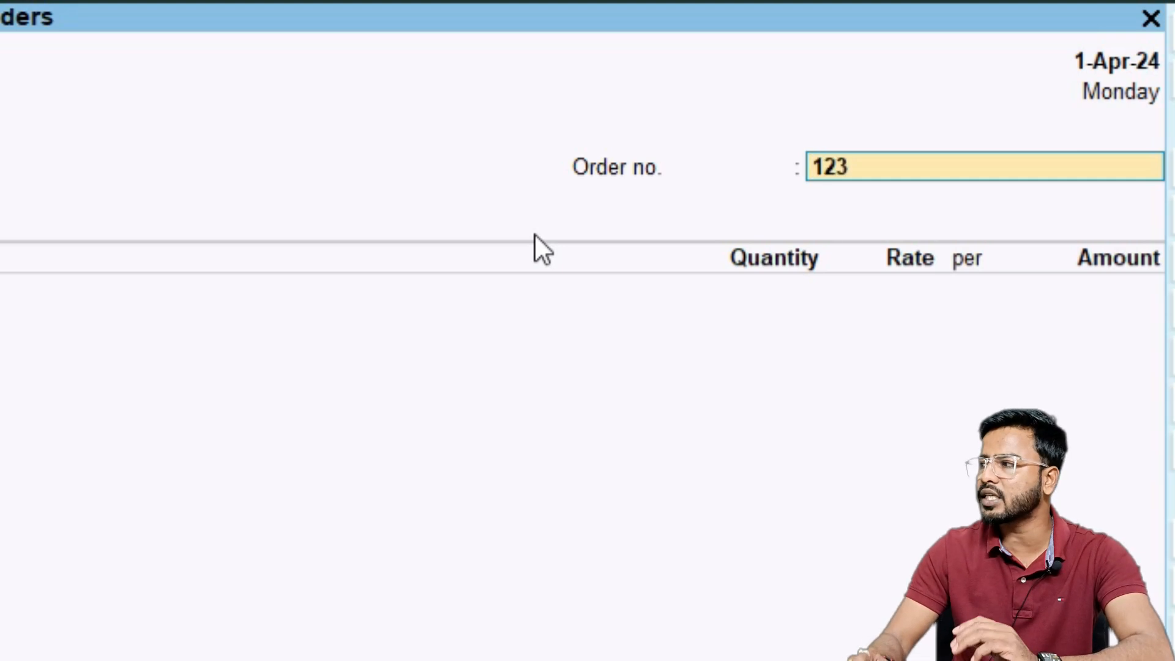
pyautogui.press('Return')
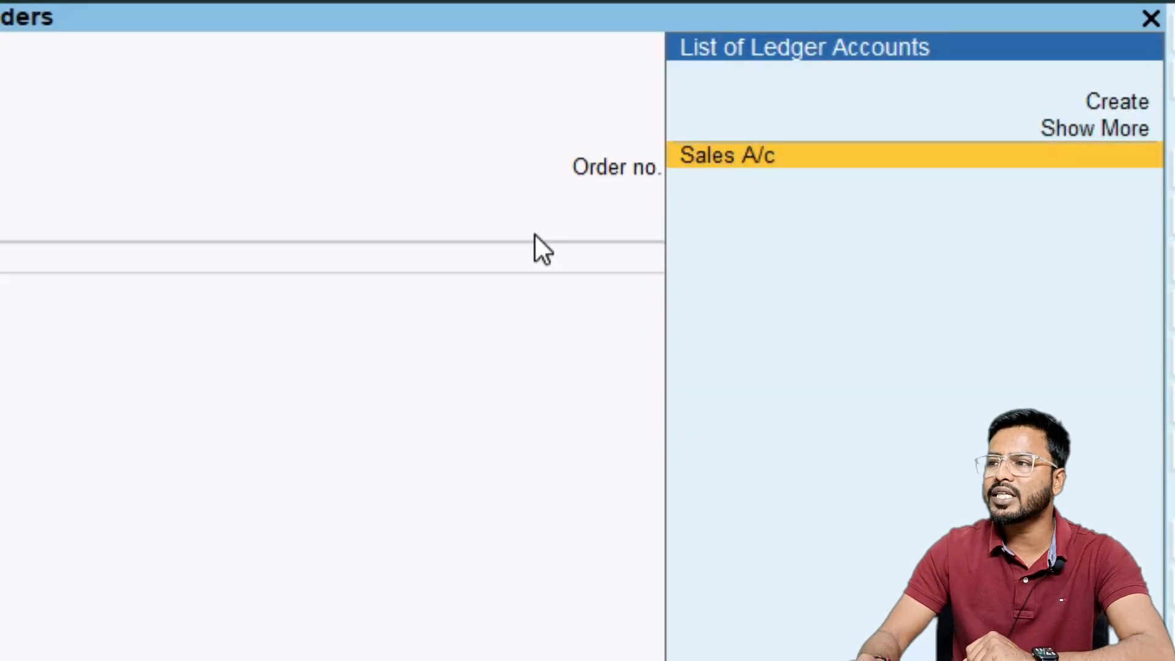
pyautogui.press('Return')
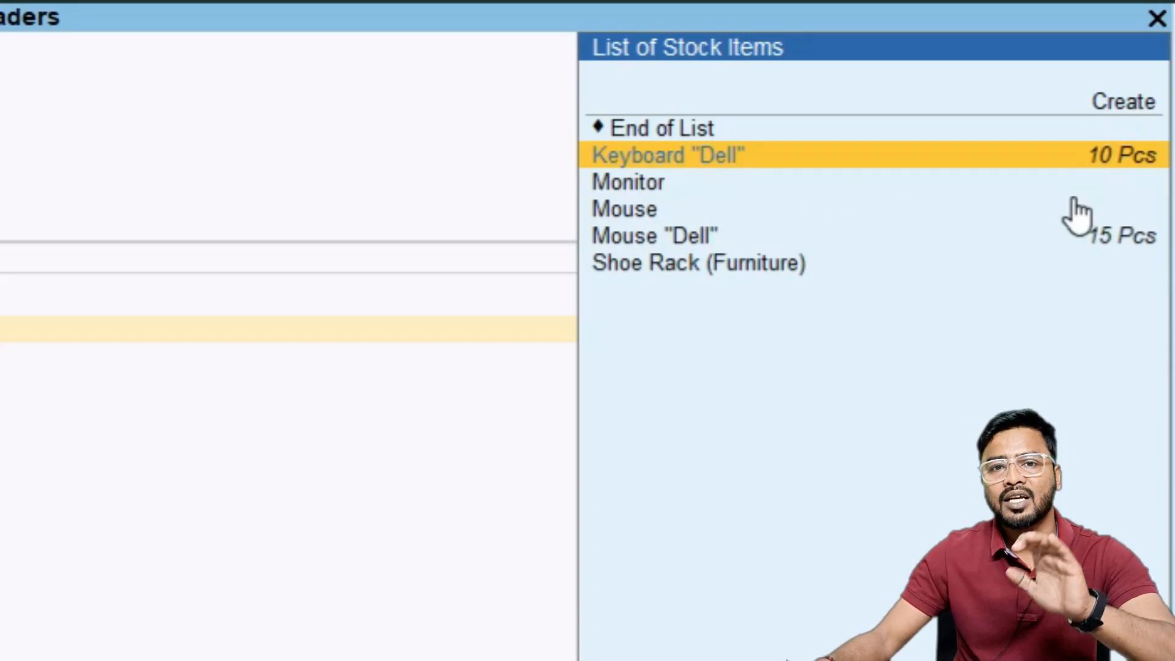
# Add Keyboard "Dell" to the order, due on 1-Apr-24, with 15 Pcs at a rate of 300
pyautogui.press('Return')
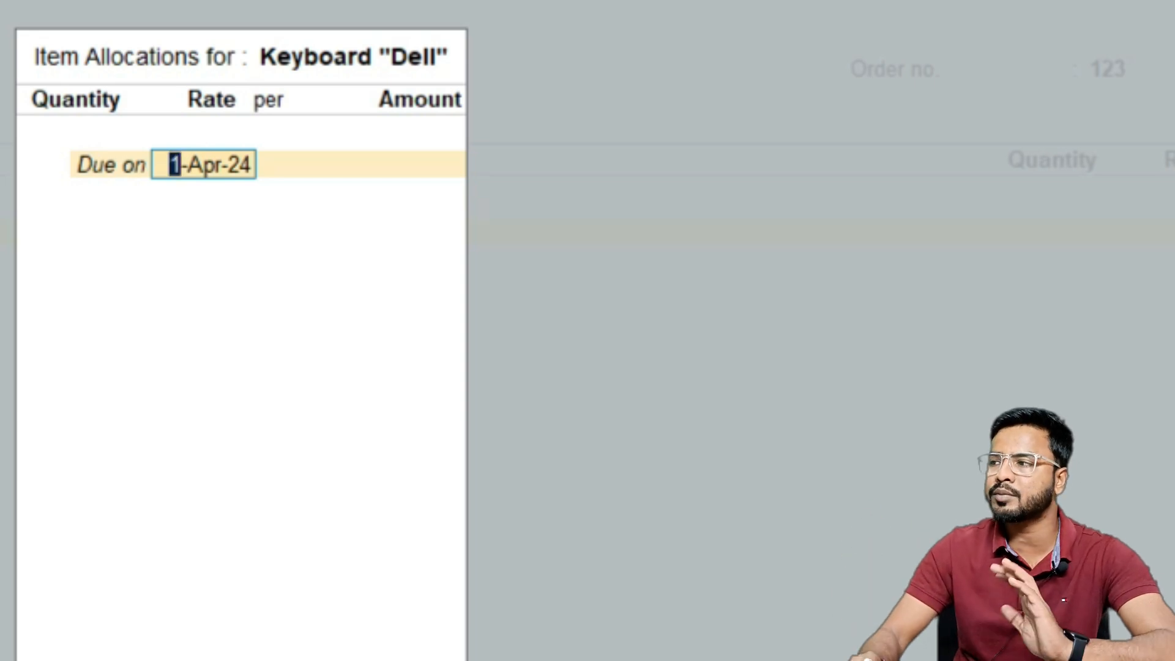
pyautogui.press('Return')
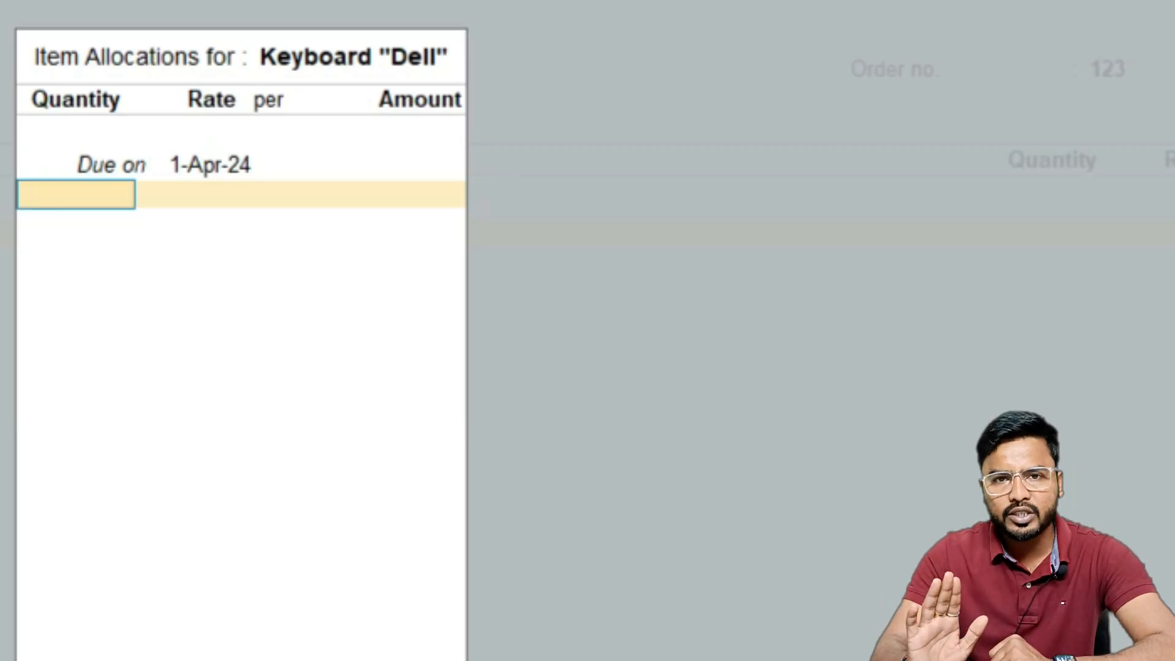
pyautogui.write('15')
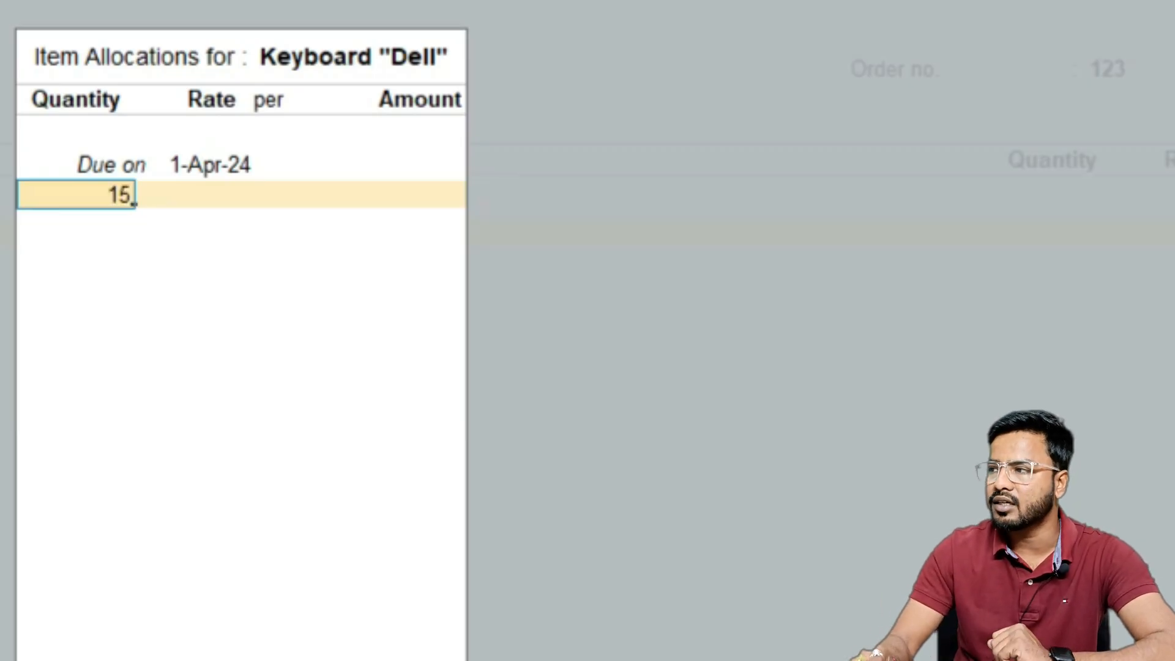
pyautogui.press('Return')
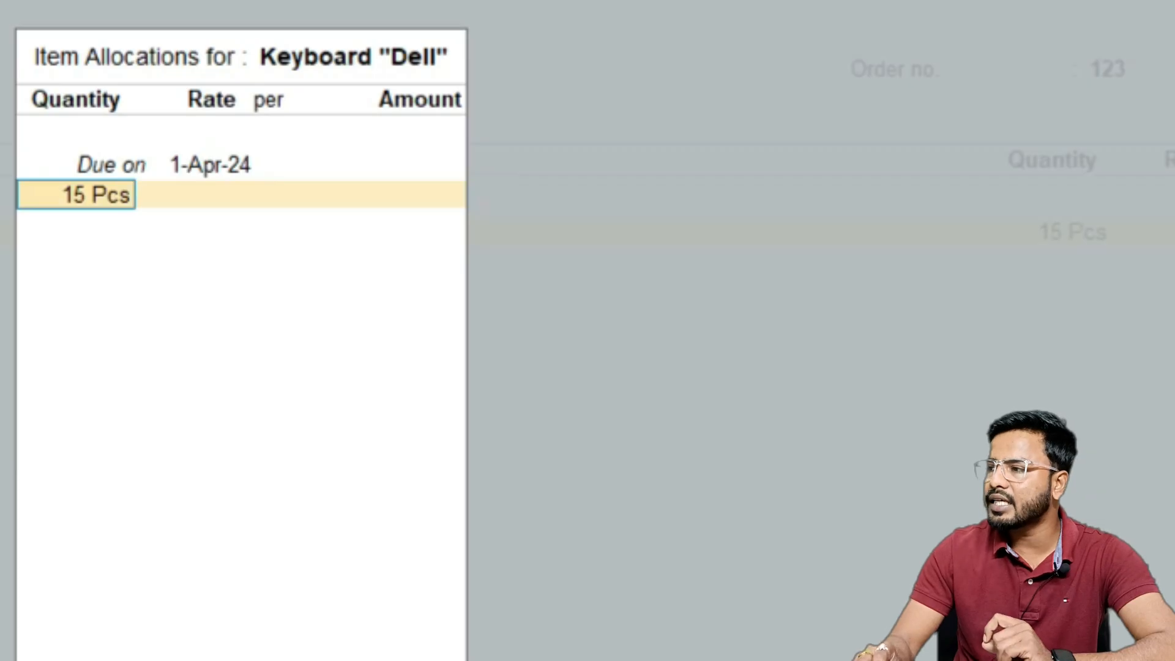
pyautogui.press('Return')
pyautogui.write('3')
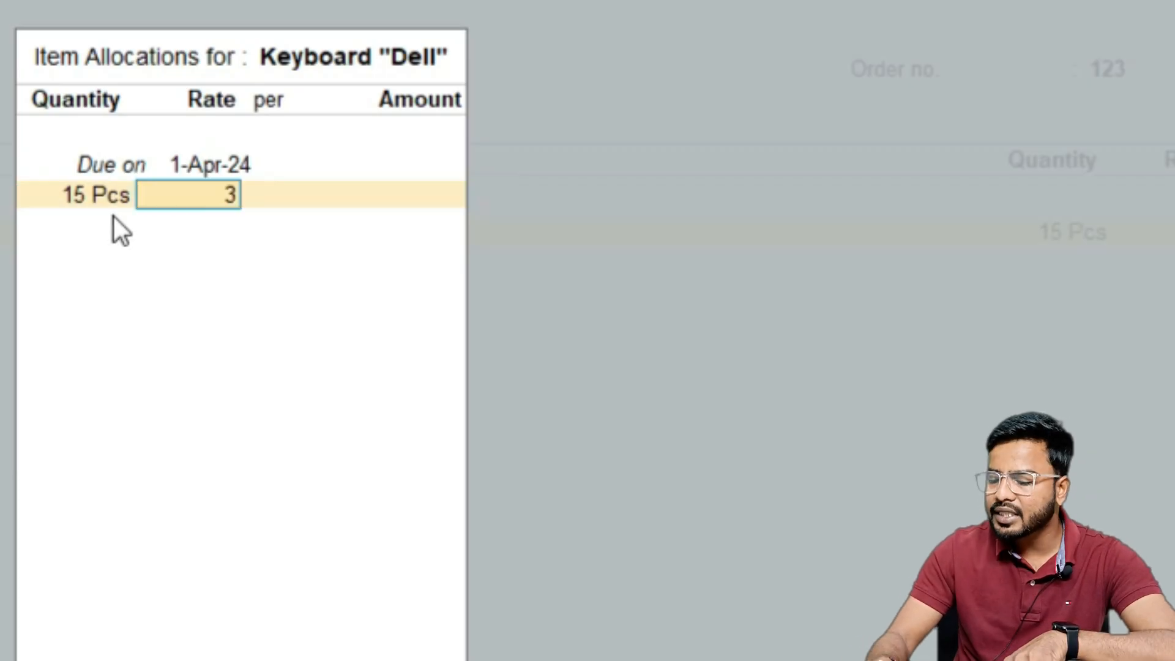
pyautogui.write('00')
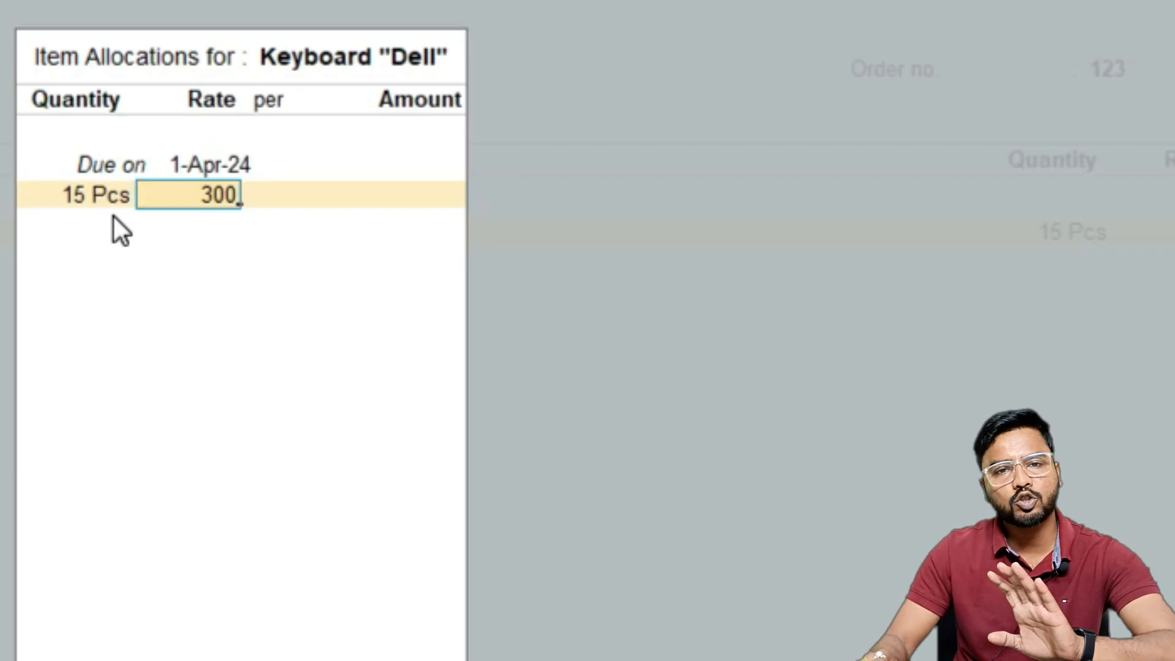
pyautogui.press('Return')
pyautogui.press('Return')
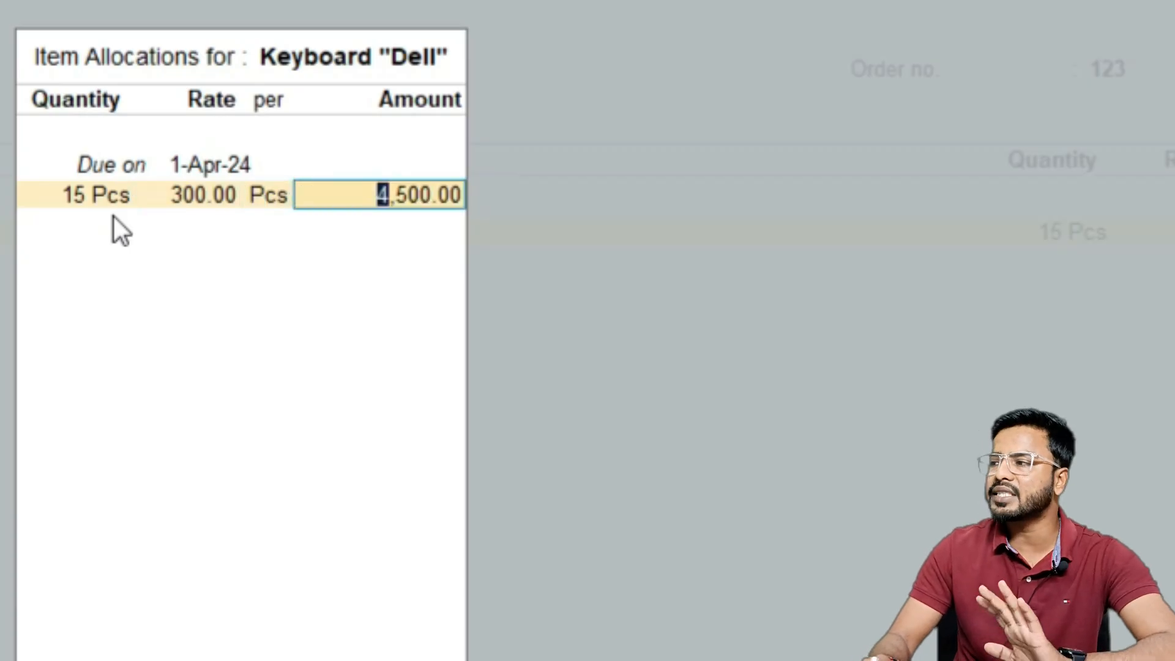
pyautogui.press('Return')
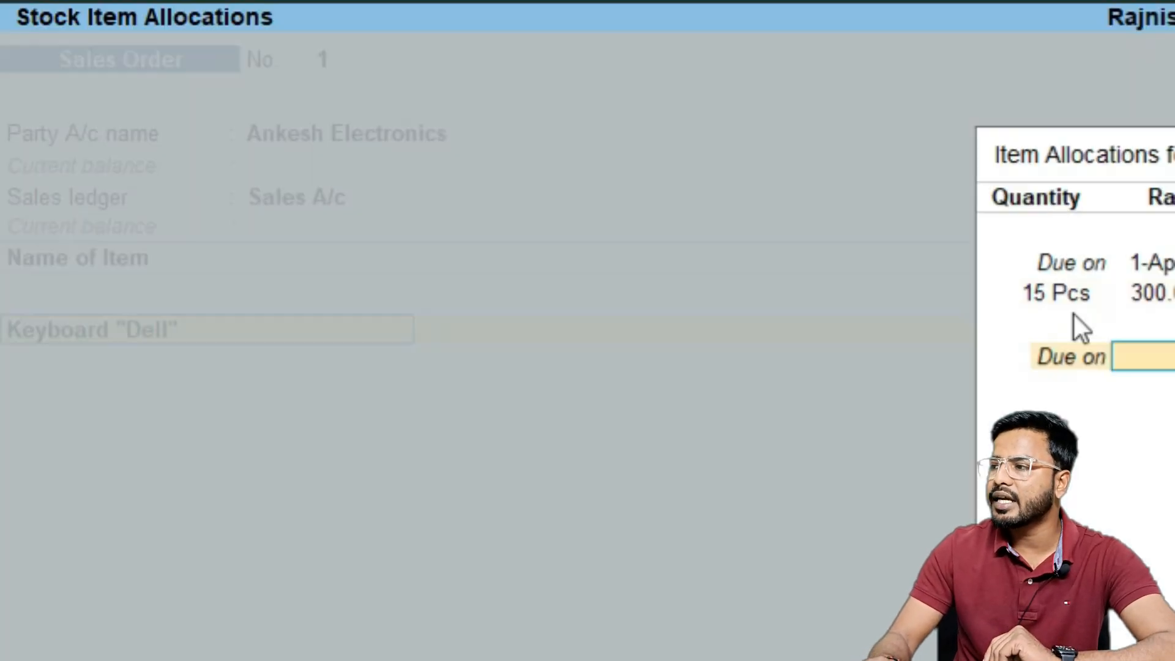
pyautogui.press('Return')
pyautogui.press('Return')
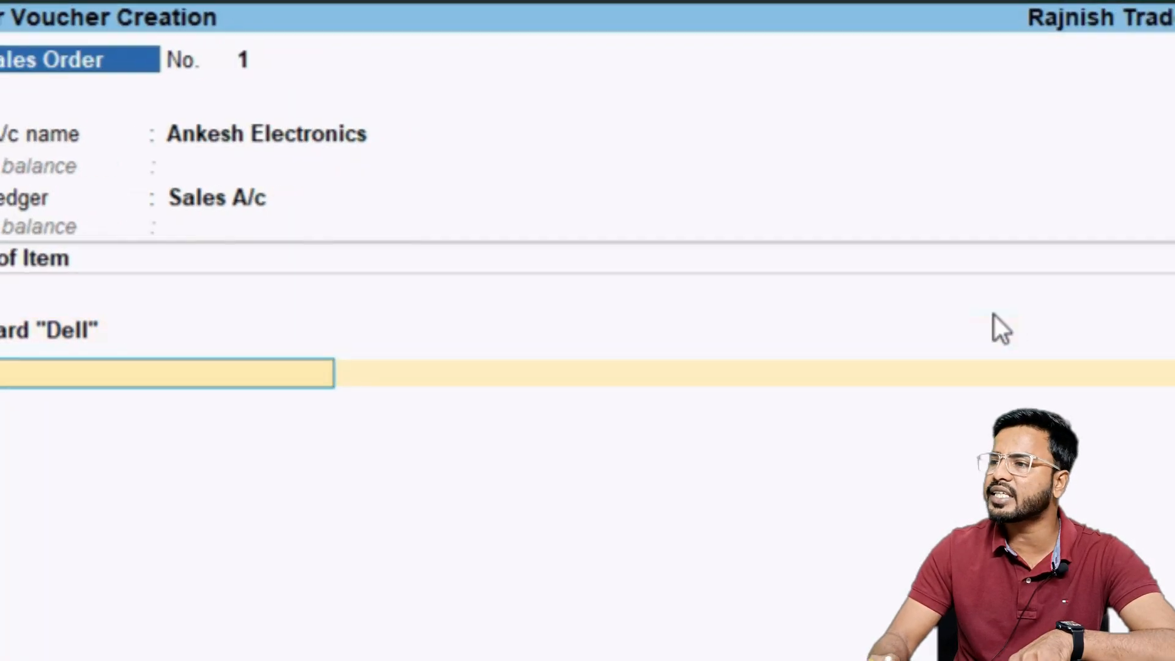
# Add Mouse "Dell" to the order, due on 1-Apr-24, with 15 Pcs at a rate of 300
pyautogui.press('Down')
pyautogui.press('Down')
pyautogui.press('Down')
pyautogui.press('Down')
pyautogui.press('Down')
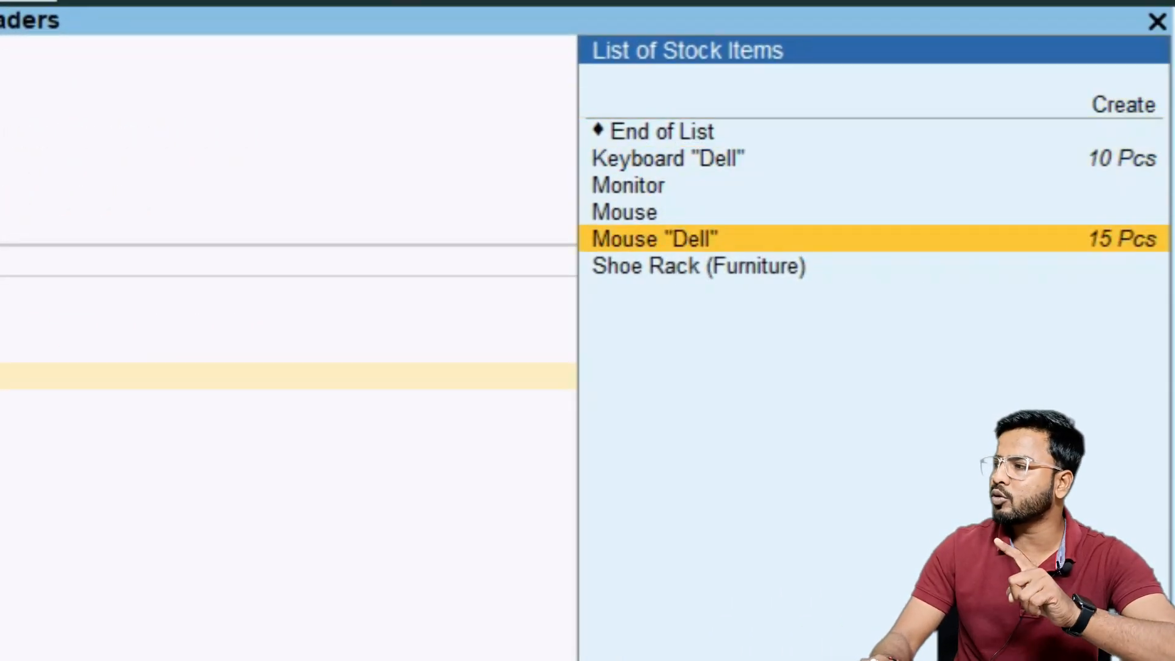
pyautogui.press('Return')
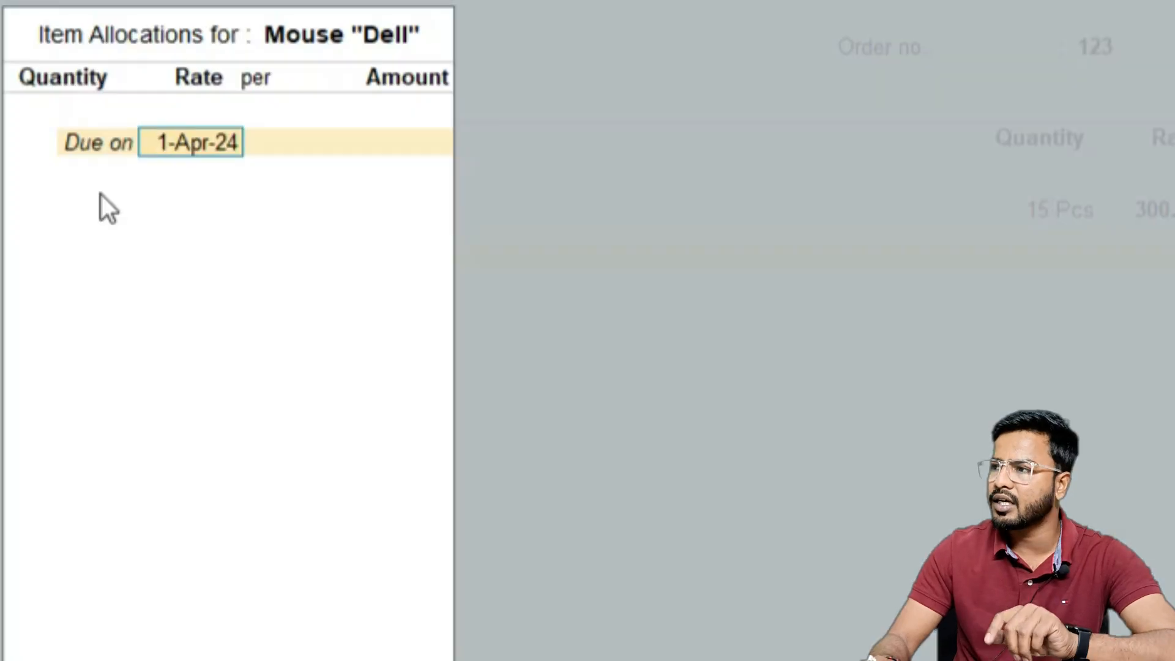
pyautogui.press('Return')
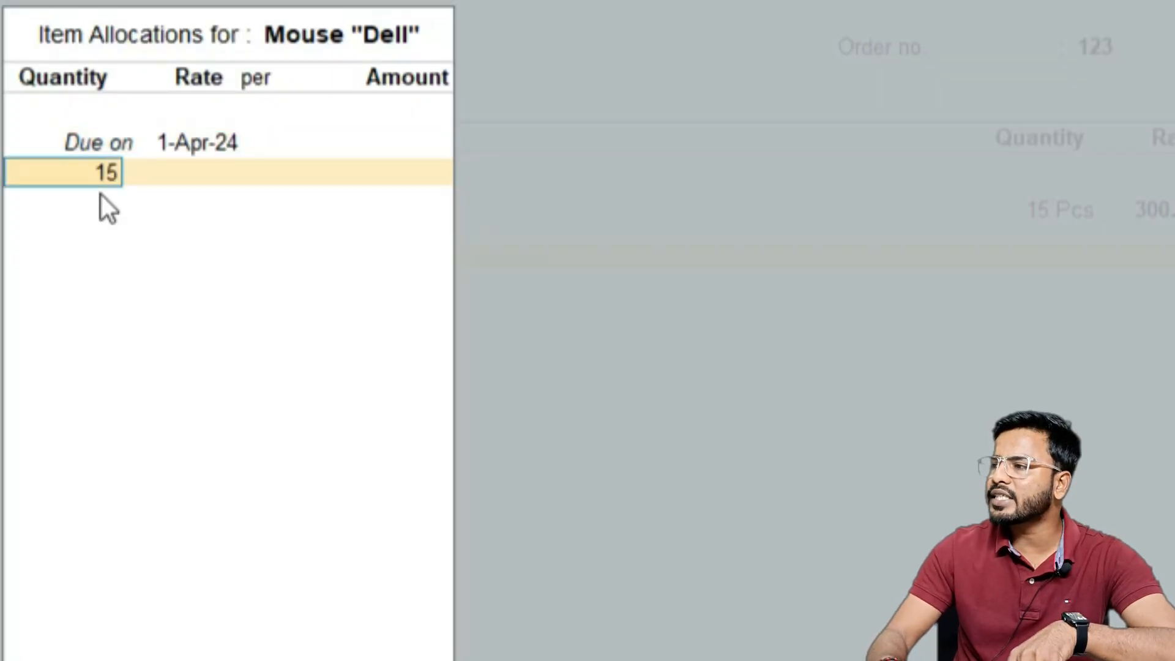
pyautogui.write('15')
pyautogui.press('Return')
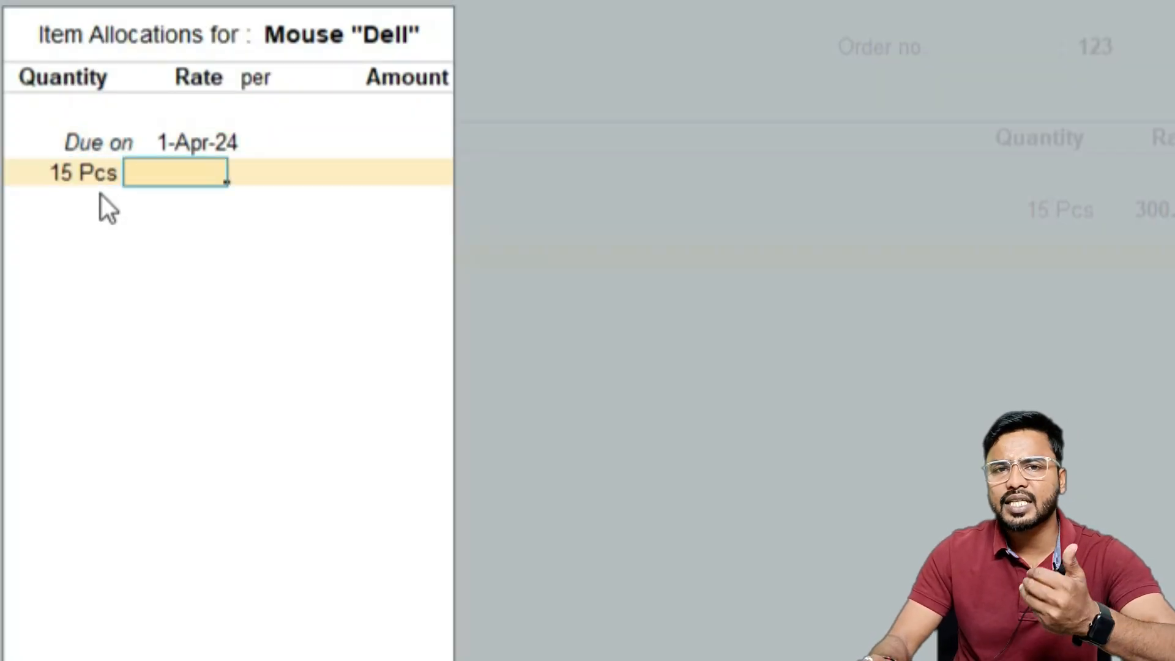
pyautogui.write('300')
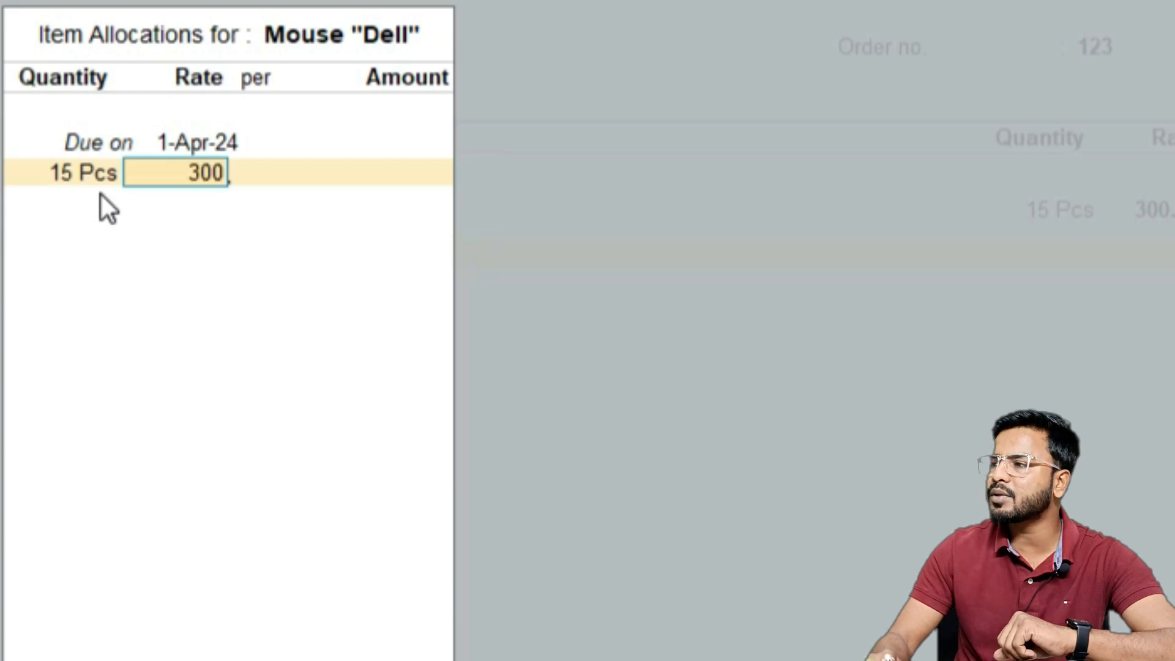
pyautogui.press('Return')
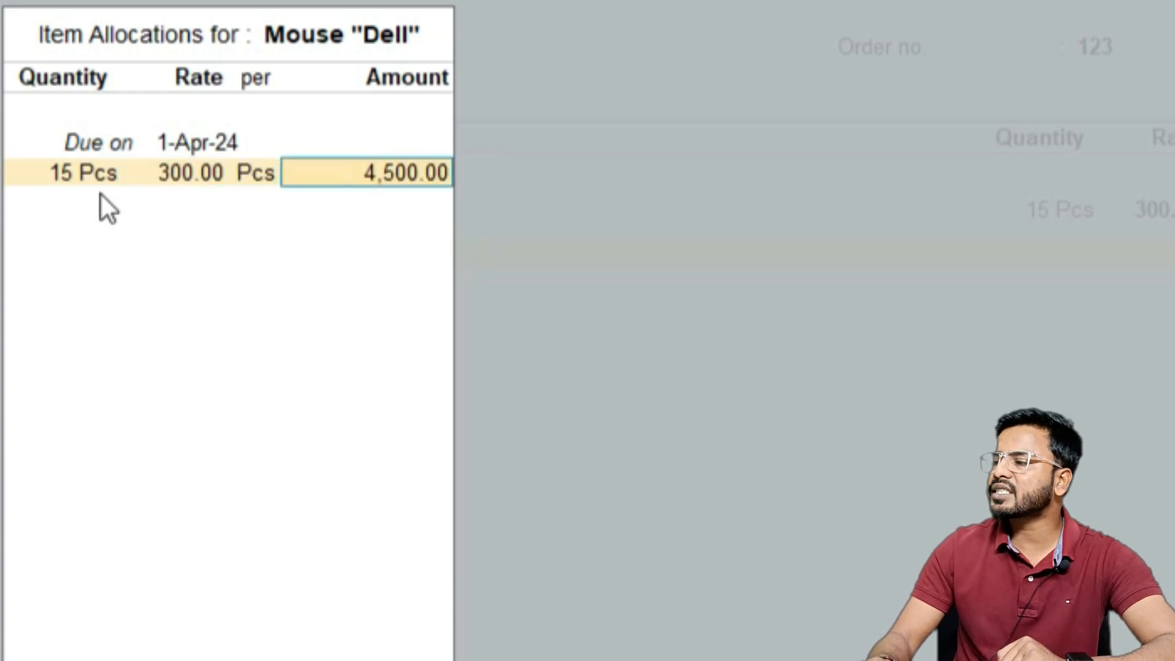
pyautogui.press('Return')
pyautogui.press('Return')
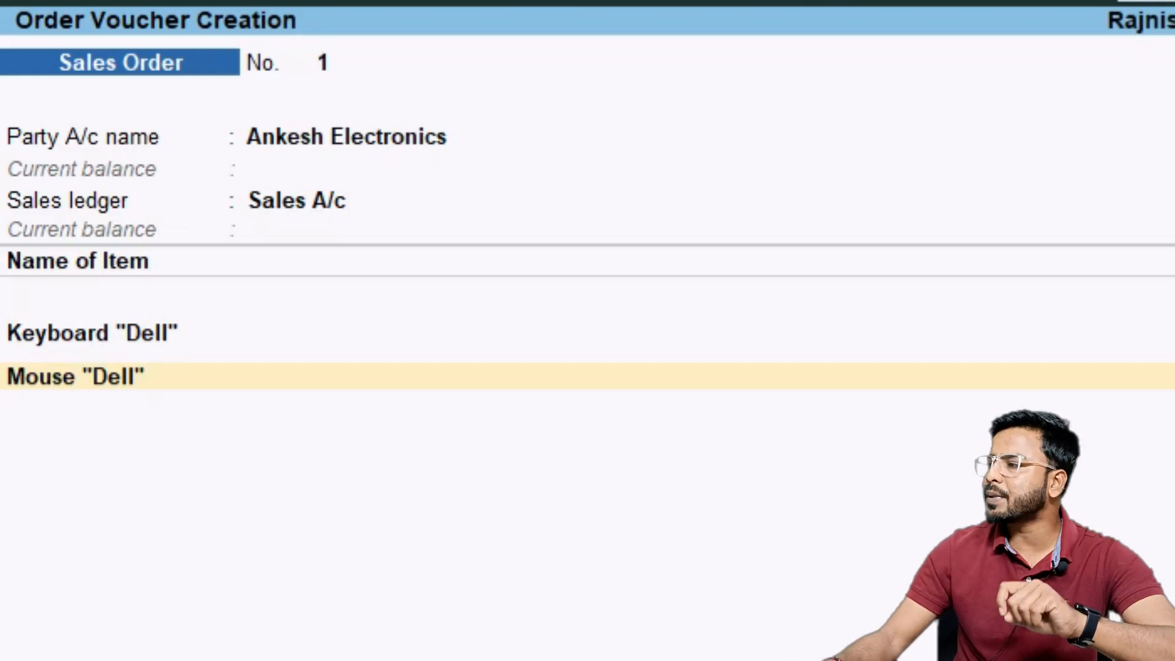
# End the item list, enter the narration "Sales order from Ankesh Electronics" and save the sales order
pyautogui.press('Return')
pyautogui.press('Return')
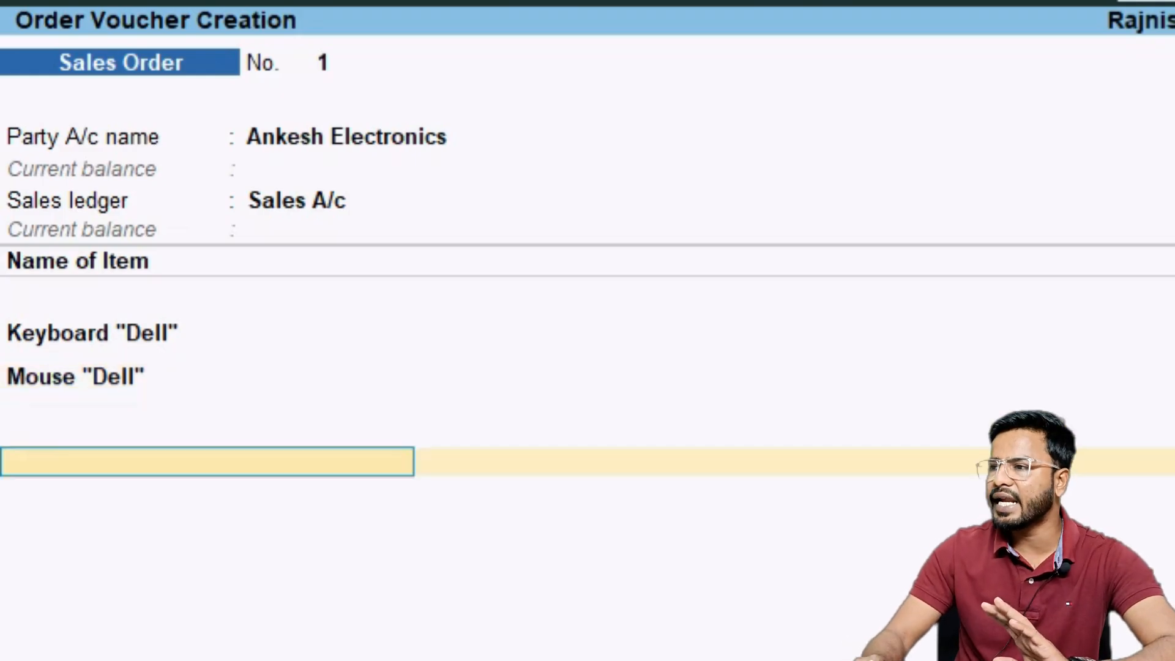
pyautogui.press('Return')
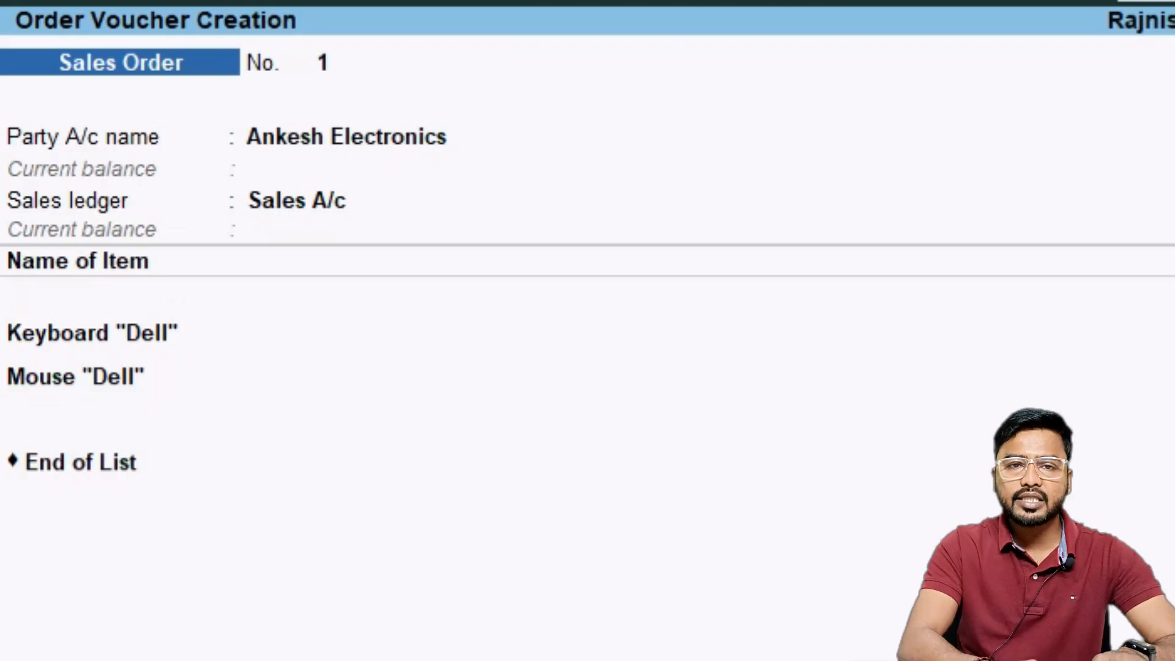
pyautogui.press('Return')
pyautogui.write('Sales order from Ank')
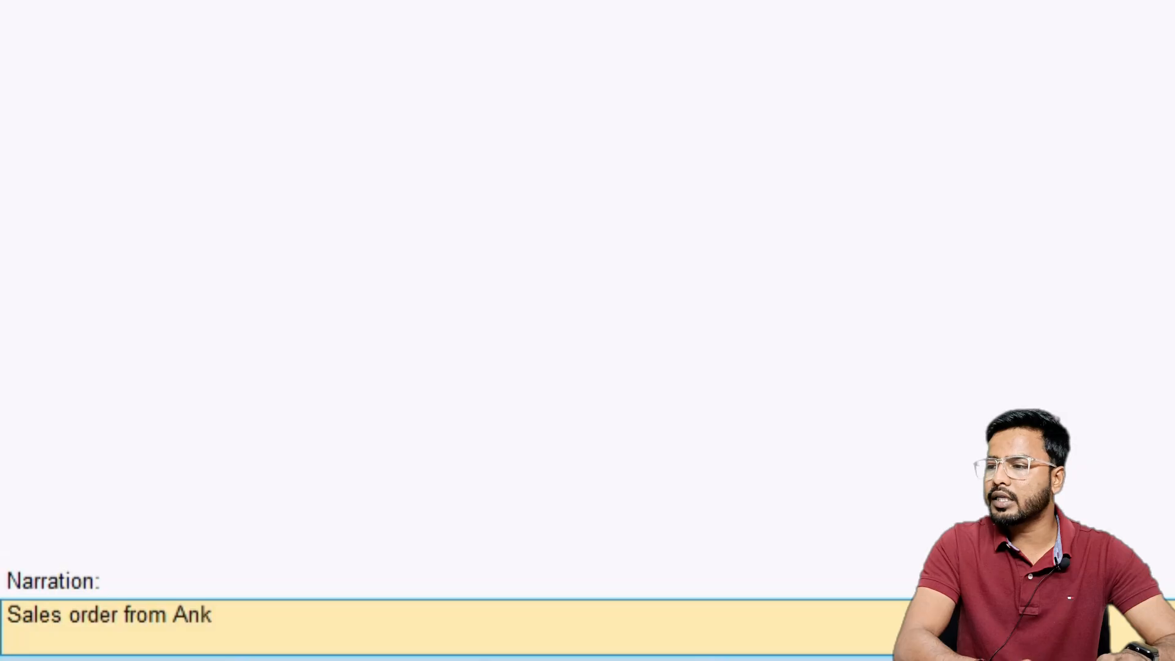
pyautogui.write('esh Electr')
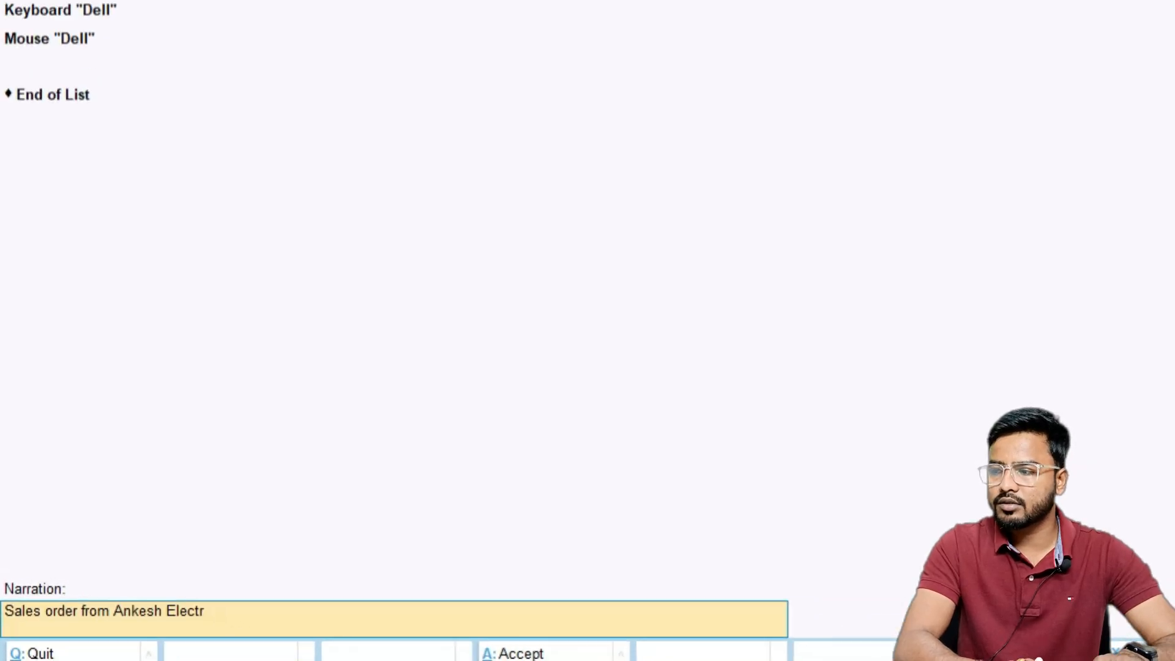
pyautogui.write('onics')
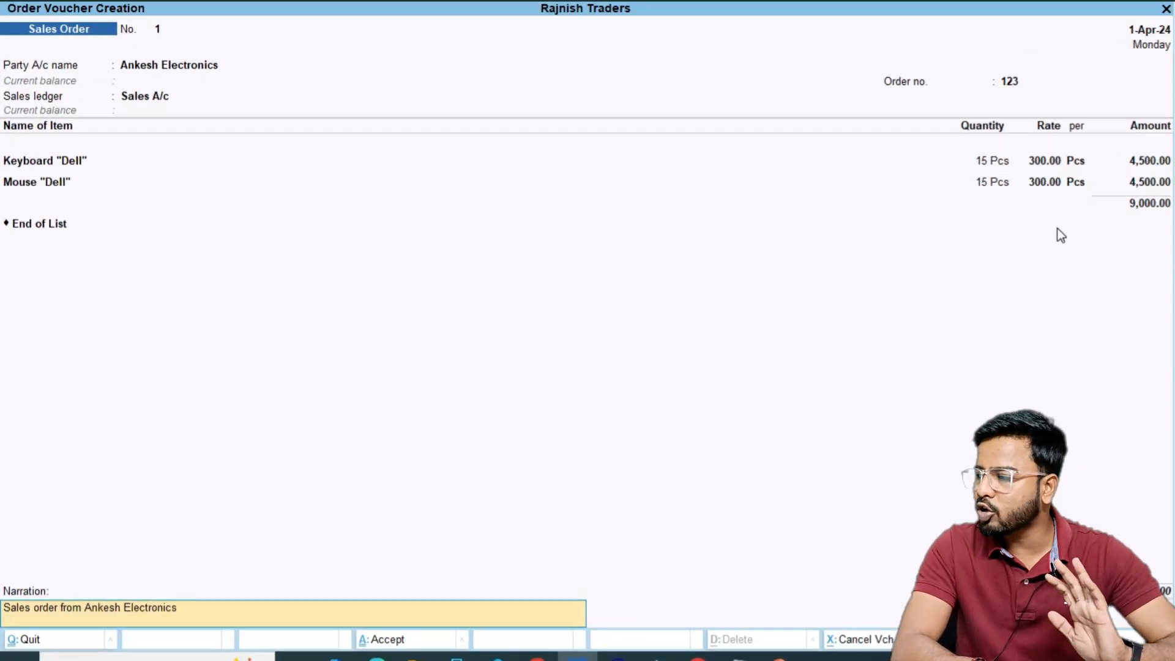
pyautogui.hotkey('ctrl', 'a')
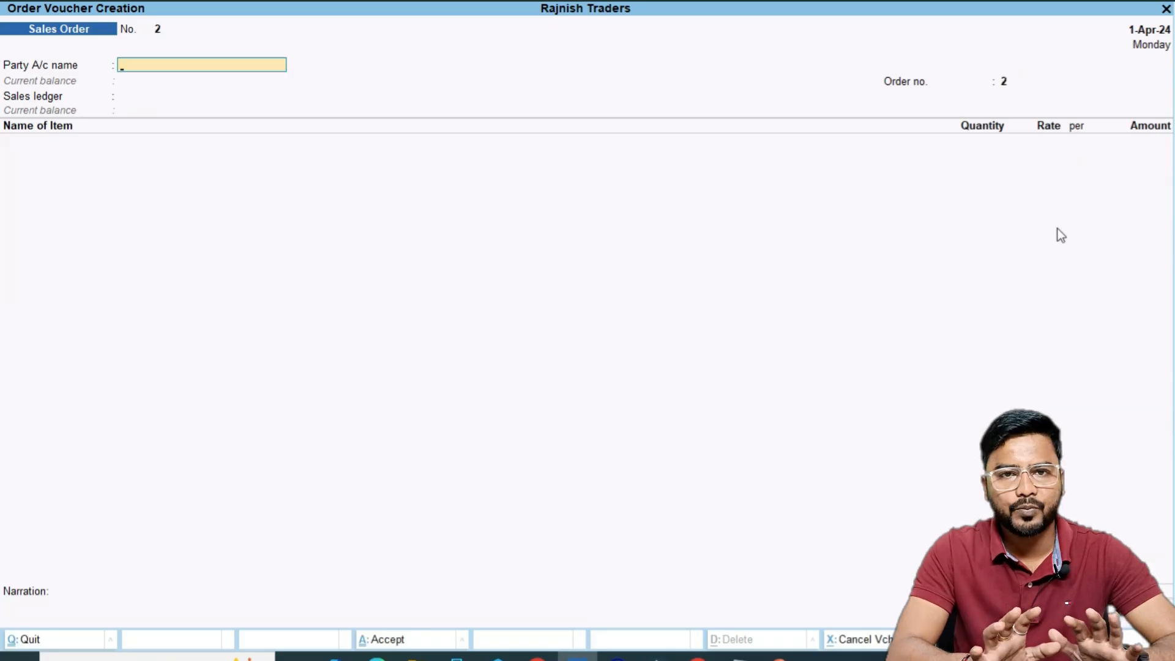
# Exit to the Gateway of Tally and open the Balance Sheet
pyautogui.press('Escape')
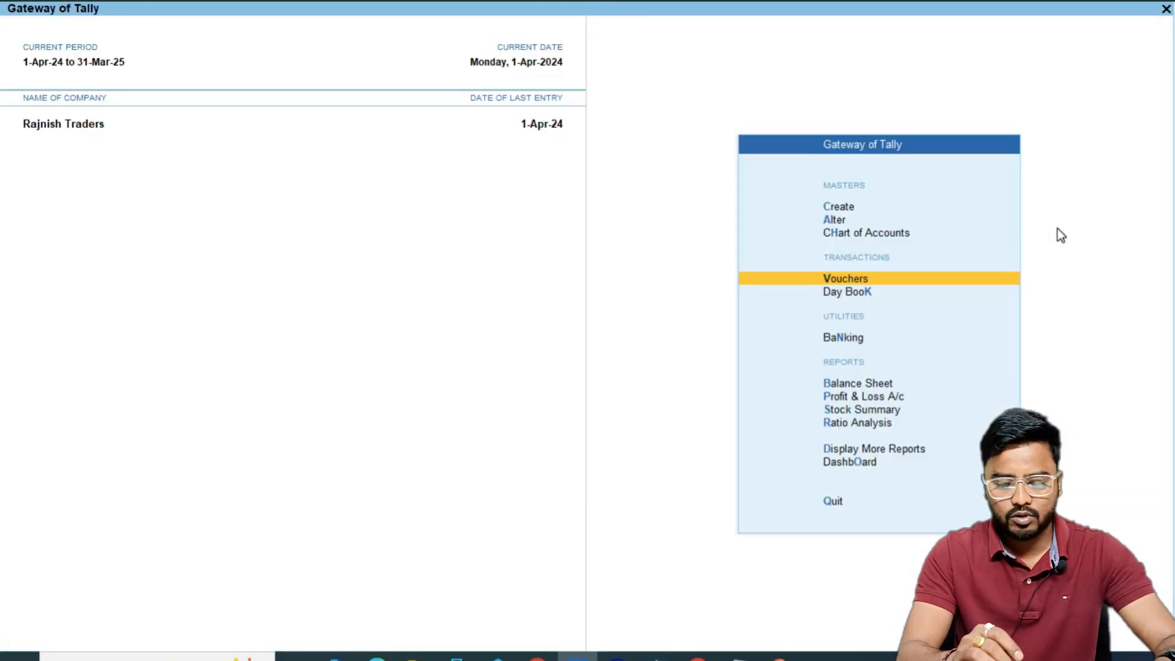
pyautogui.press('b')
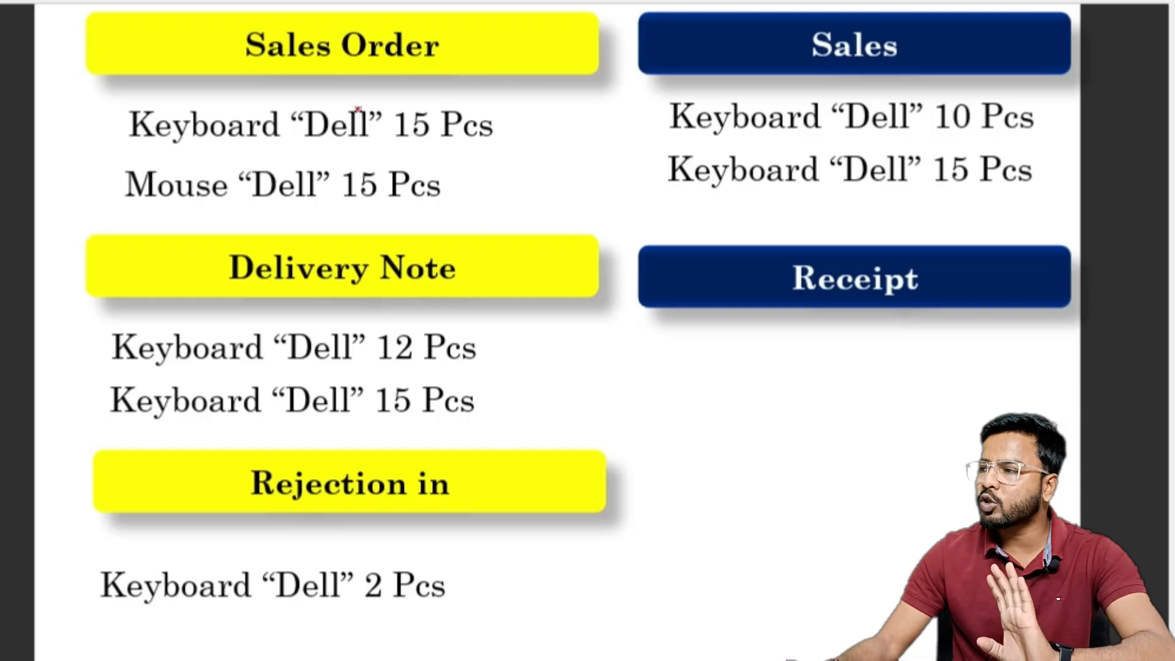
pyautogui.moveTo(249, 76)
pyautogui.mouseDown()
pyautogui.moveTo(456, 75)
pyautogui.moveTo(576, 8)
pyautogui.mouseUp()
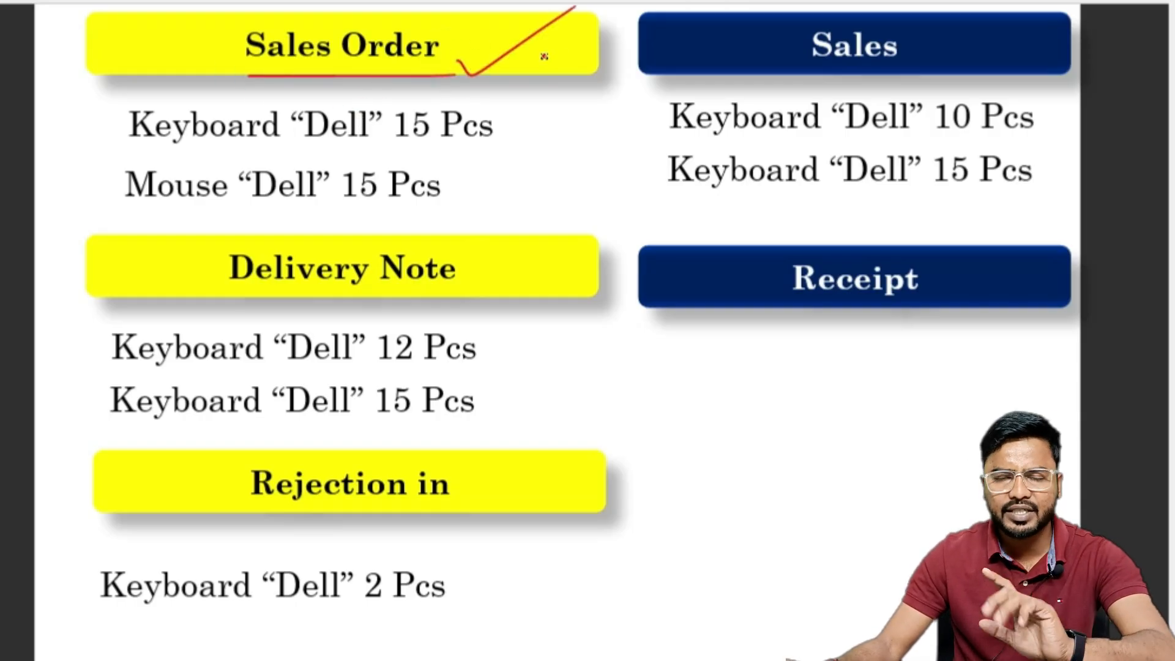
pyautogui.moveTo(499, 150); pyautogui.dragTo(594, 68)
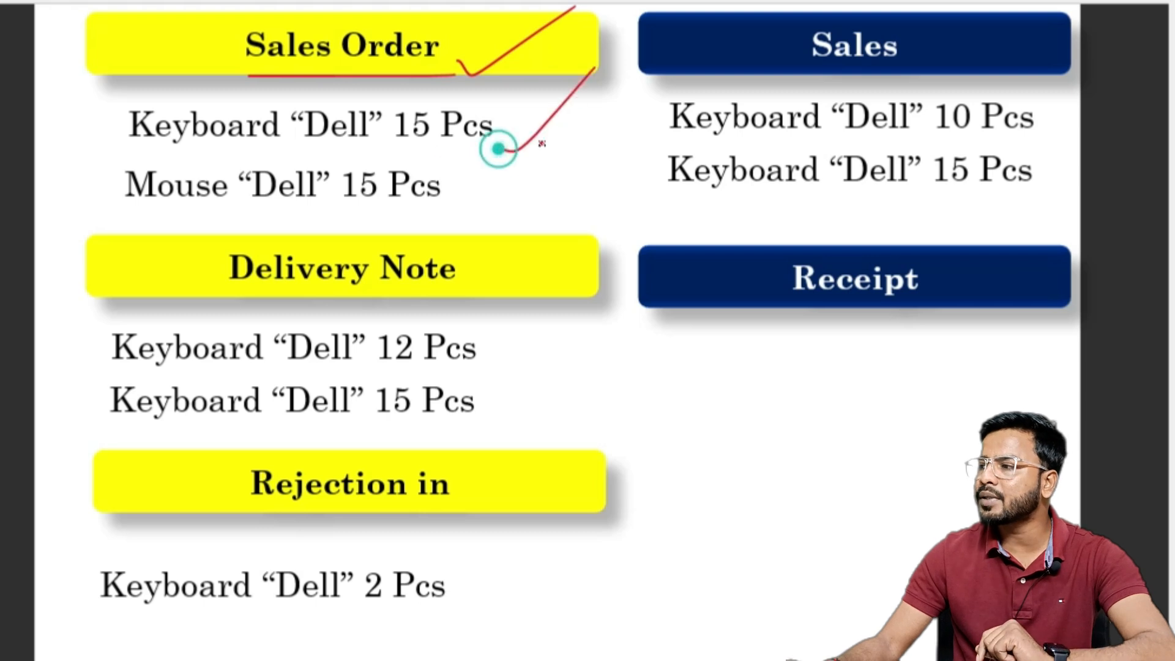
pyautogui.moveTo(478, 192); pyautogui.dragTo(525, 175)
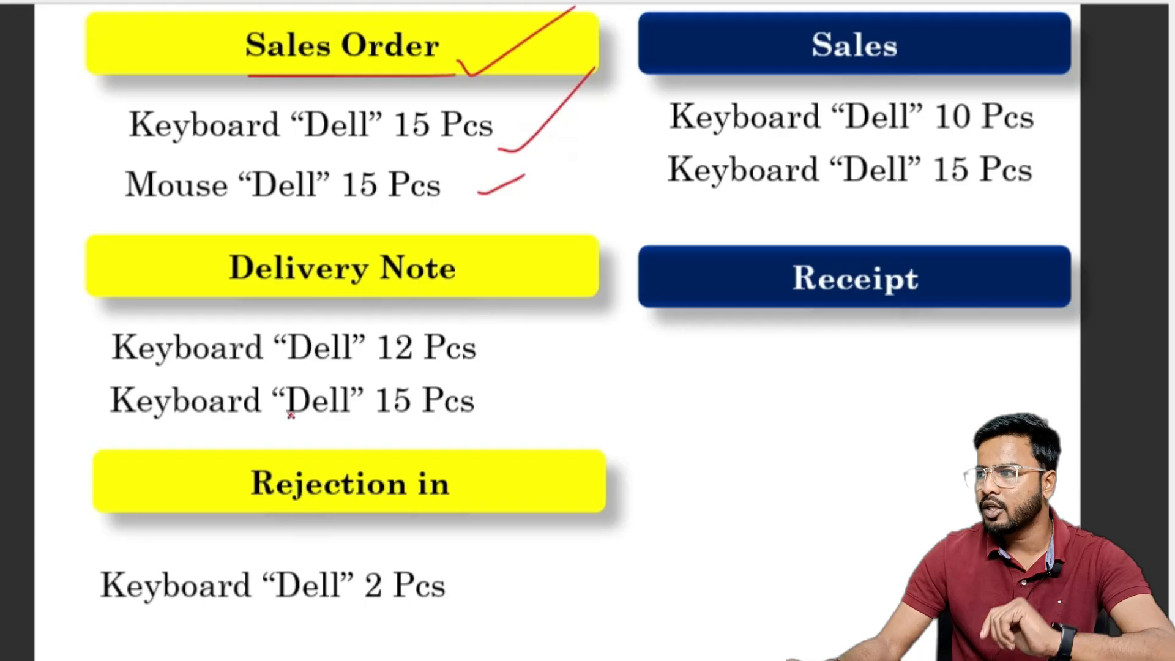
pyautogui.moveTo(215, 302)
pyautogui.mouseDown()
pyautogui.moveTo(404, 297)
pyautogui.moveTo(472, 241)
pyautogui.moveTo(230, 241)
pyautogui.moveTo(207, 314)
pyautogui.mouseUp()
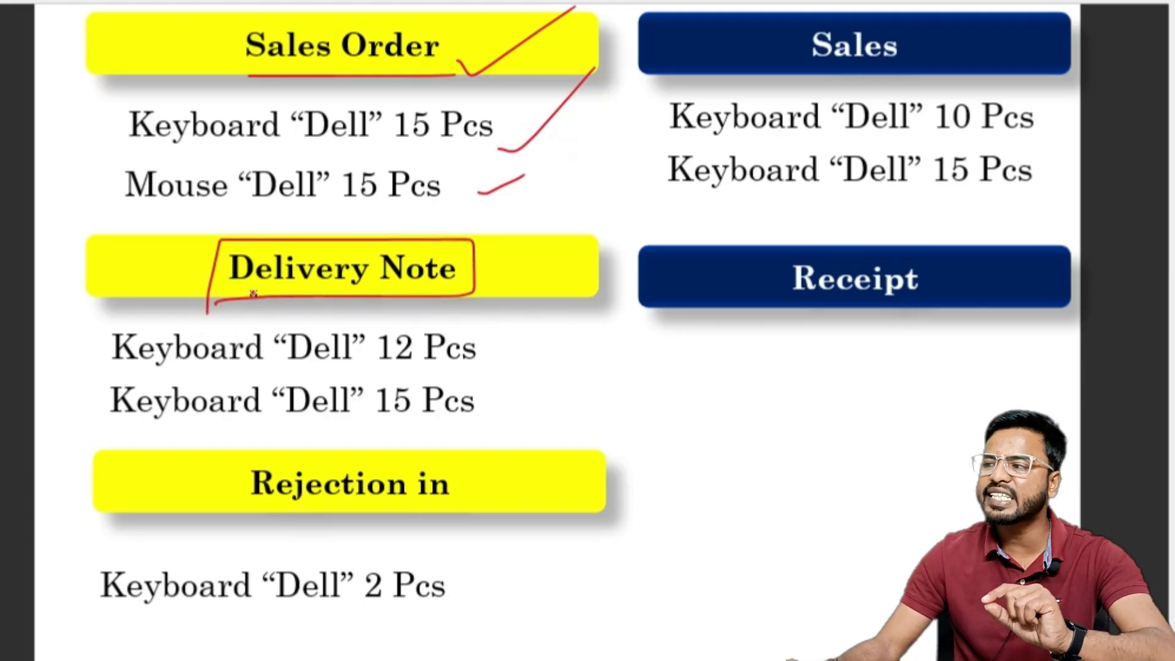
pyautogui.moveTo(494, 352); pyautogui.dragTo(549, 325)
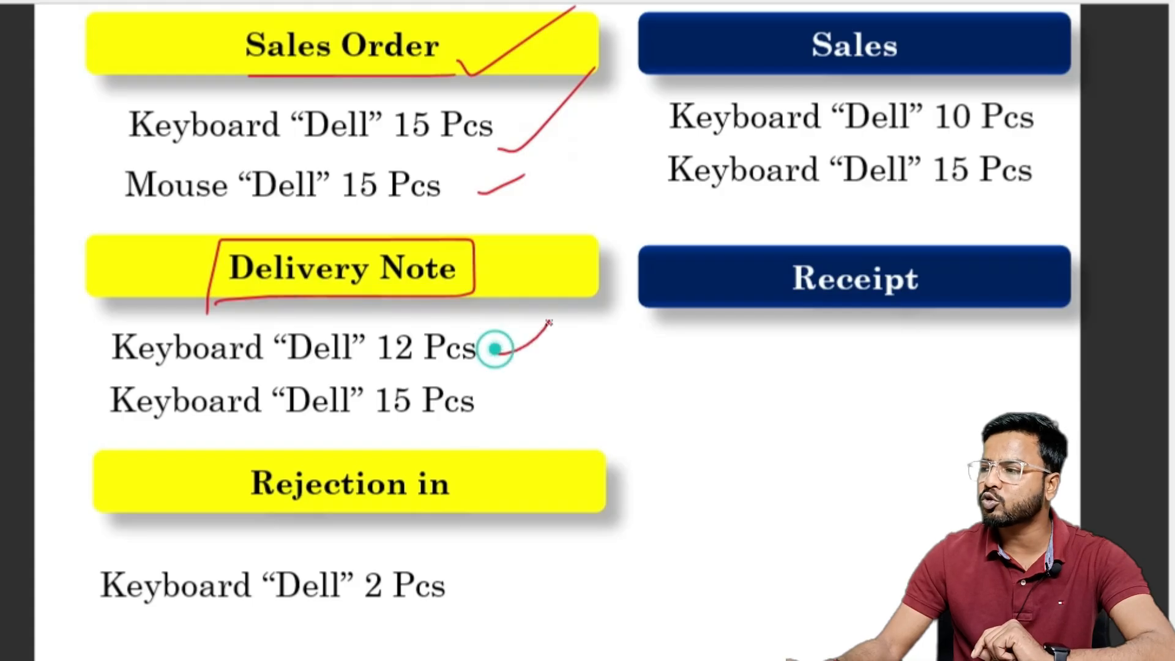
pyautogui.moveTo(483, 415); pyautogui.dragTo(527, 371)
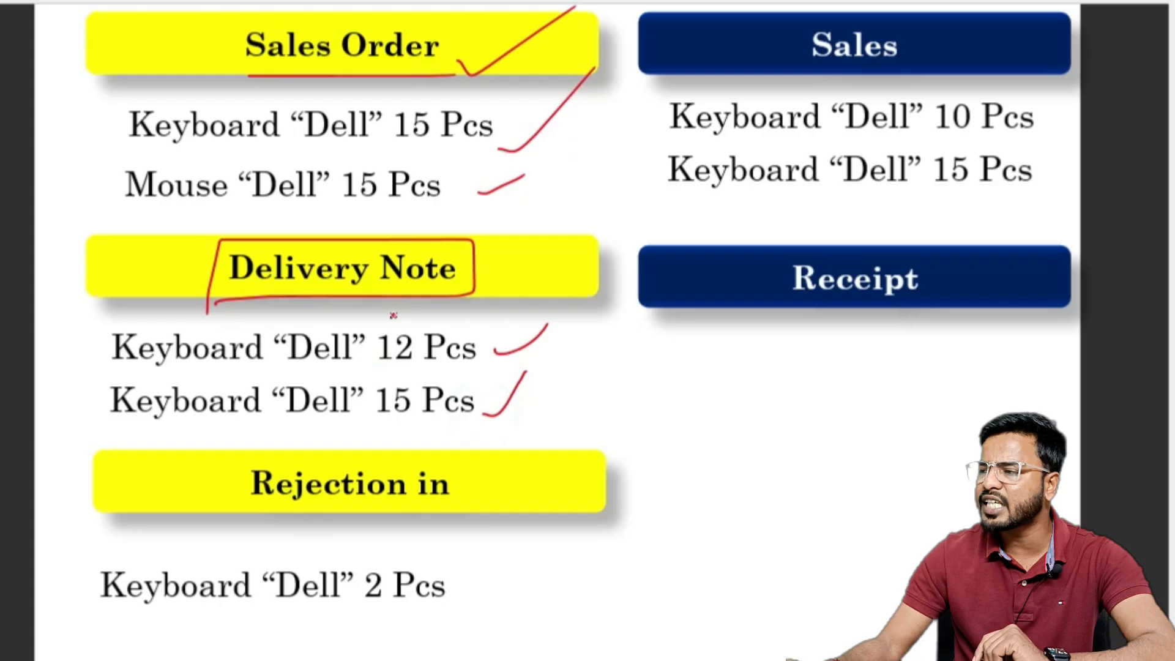
pyautogui.moveTo(388, 305)
pyautogui.mouseDown()
pyautogui.moveTo(406, 326)
pyautogui.moveTo(404, 305)
pyautogui.mouseUp()
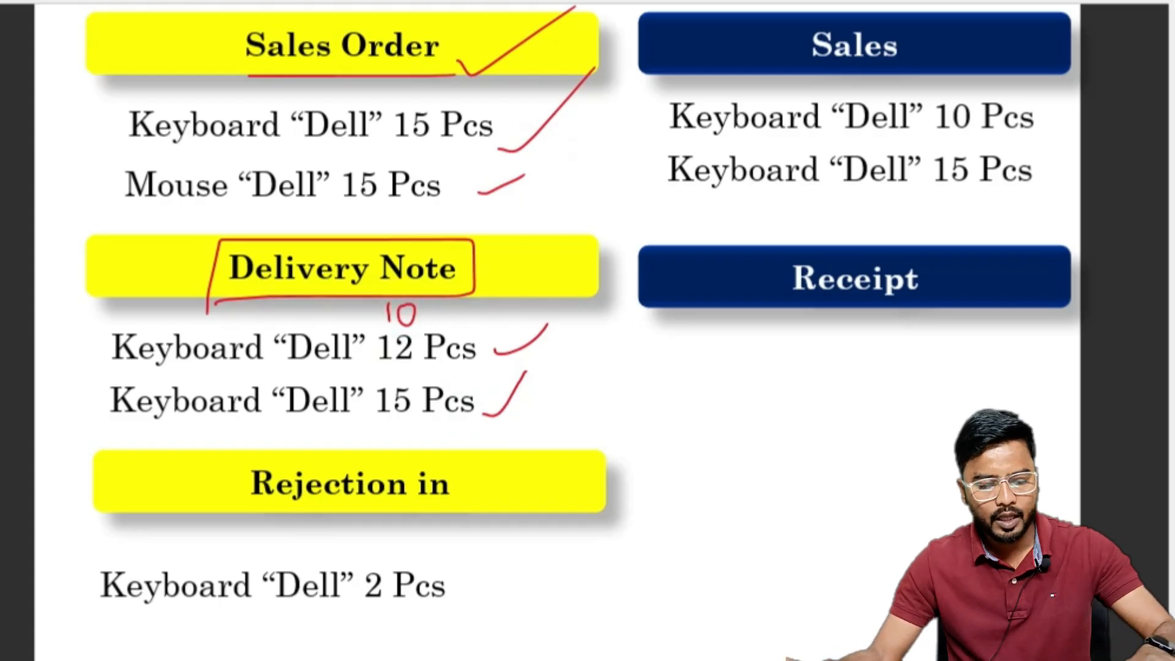
pyautogui.hotkey('alt', 'Tab')
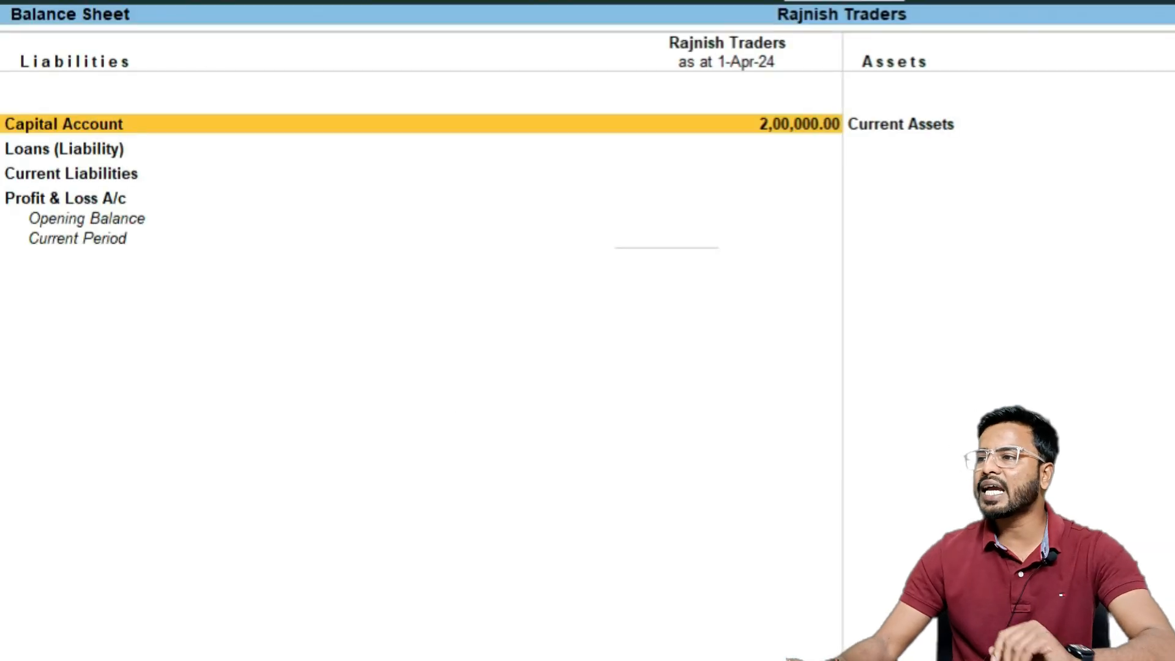
# Return to the Gateway of Tally, start a new voucher and change the voucher type to Delivery Note
pyautogui.press('Escape')
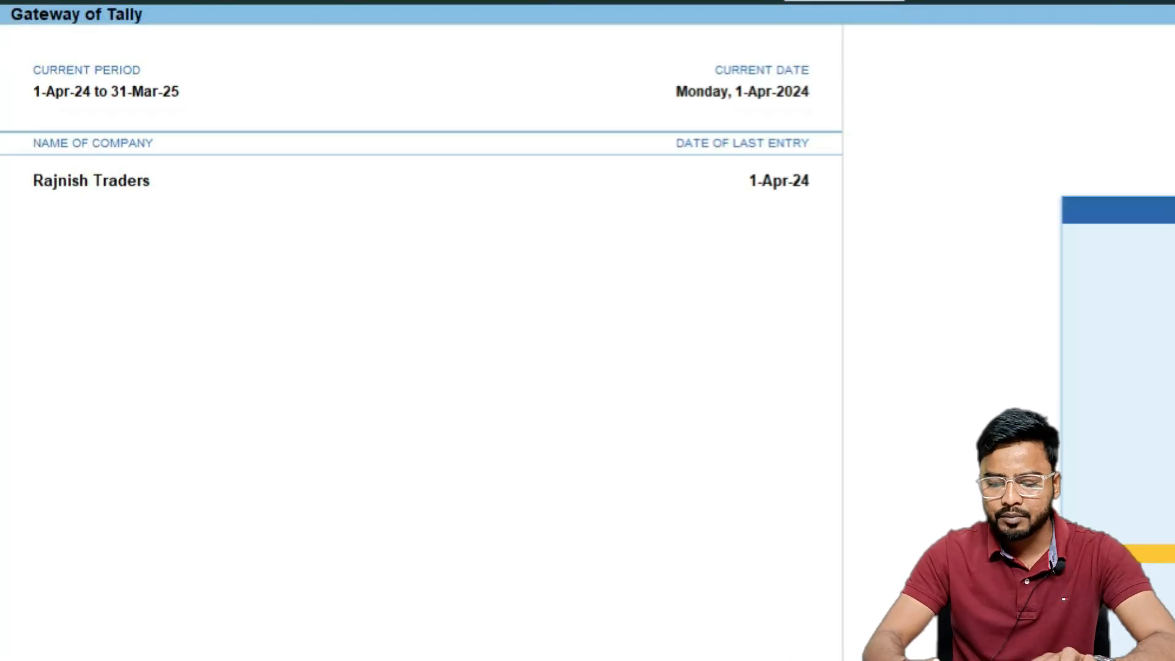
pyautogui.press('v')
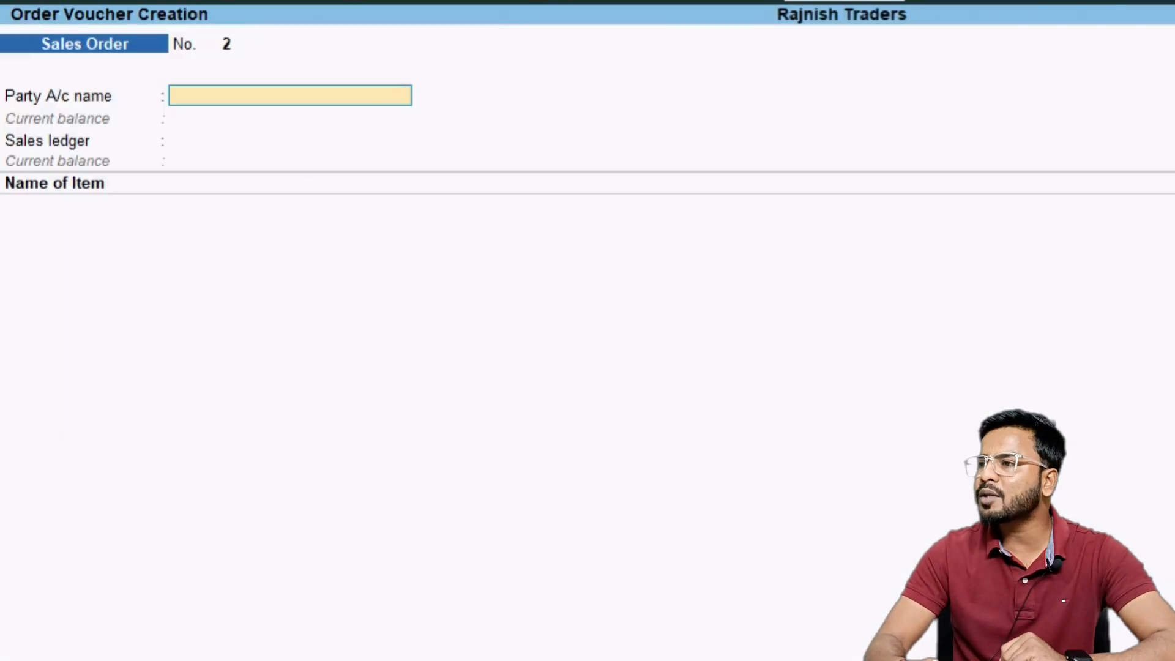
pyautogui.press('F10')
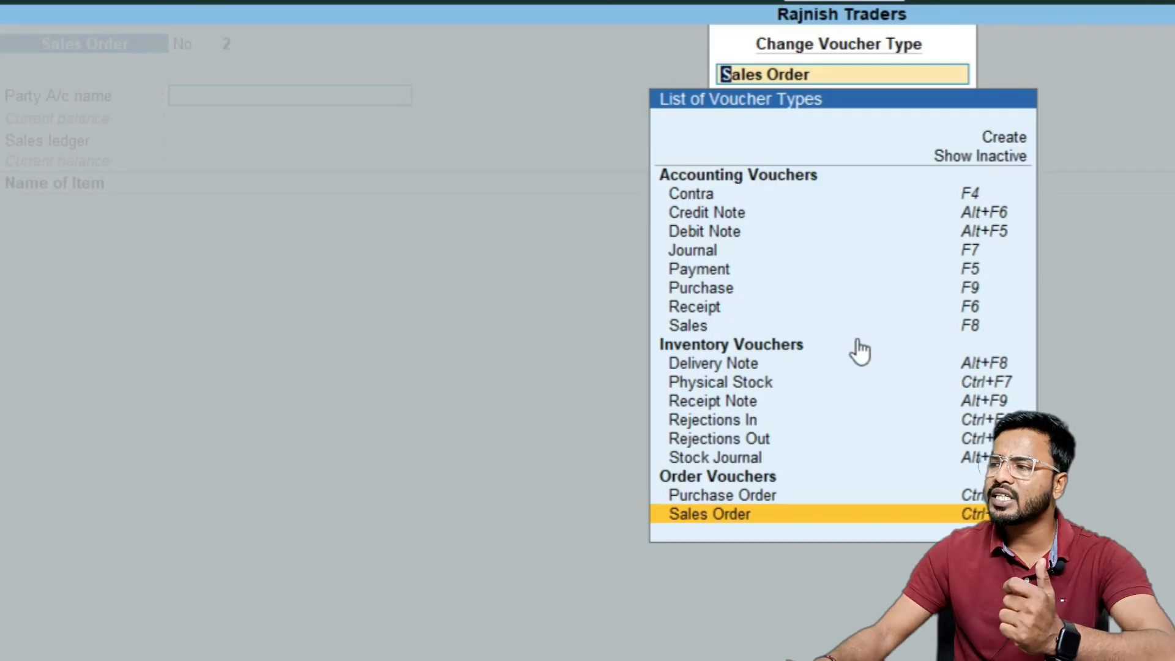
pyautogui.click(771, 368)
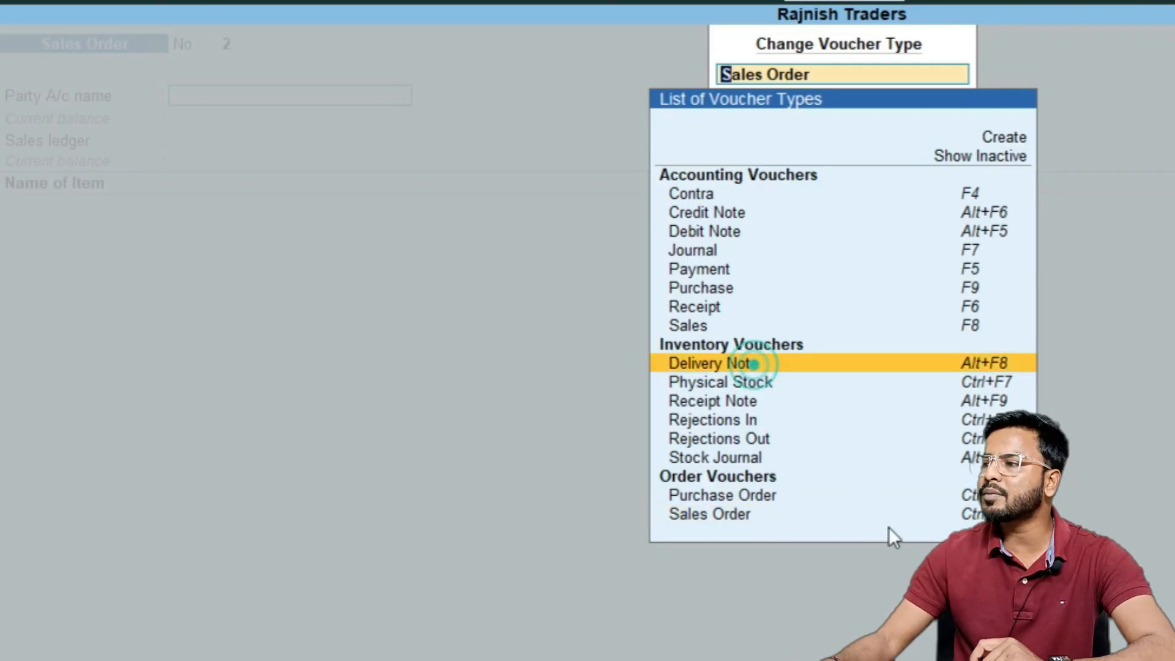
pyautogui.press('Return')
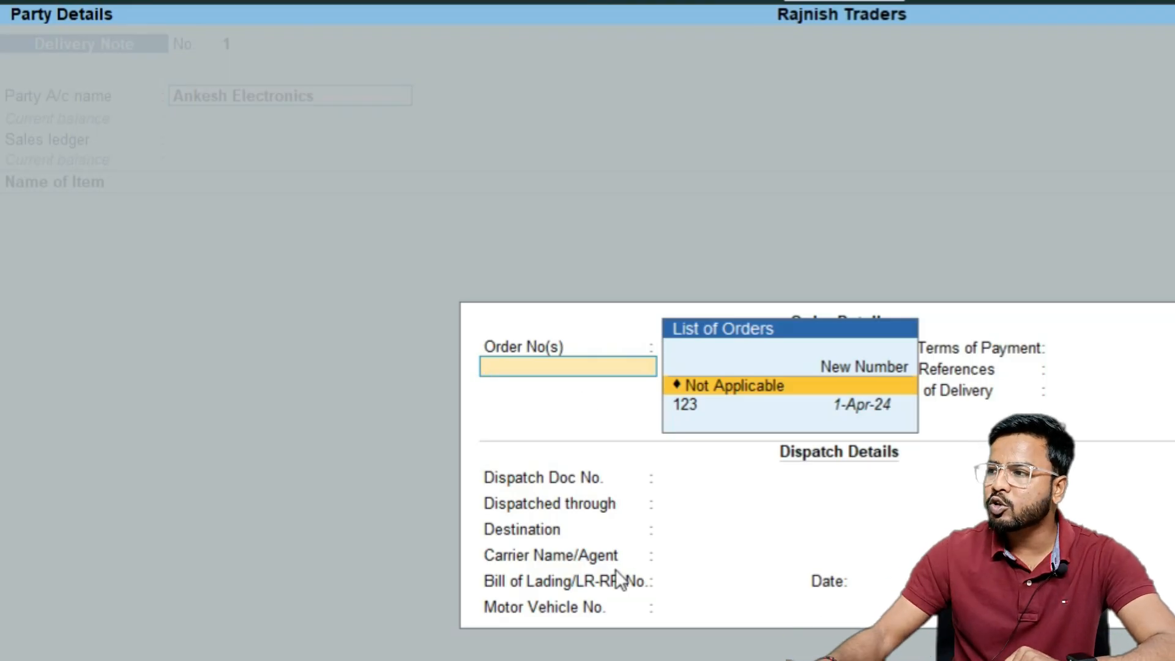
# Link the delivery note to order number 123, close the order list and accept the party details
pyautogui.click(707, 418)
pyautogui.click(706, 416)
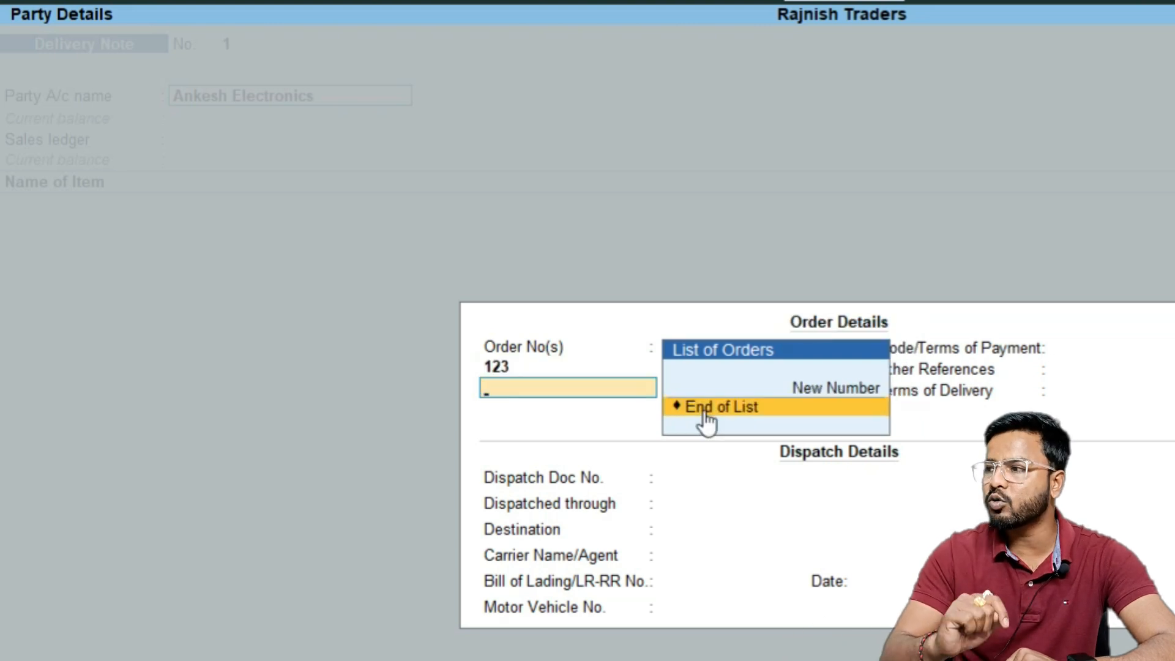
pyautogui.click(705, 416)
pyautogui.hotkey('ctrl', 'a')
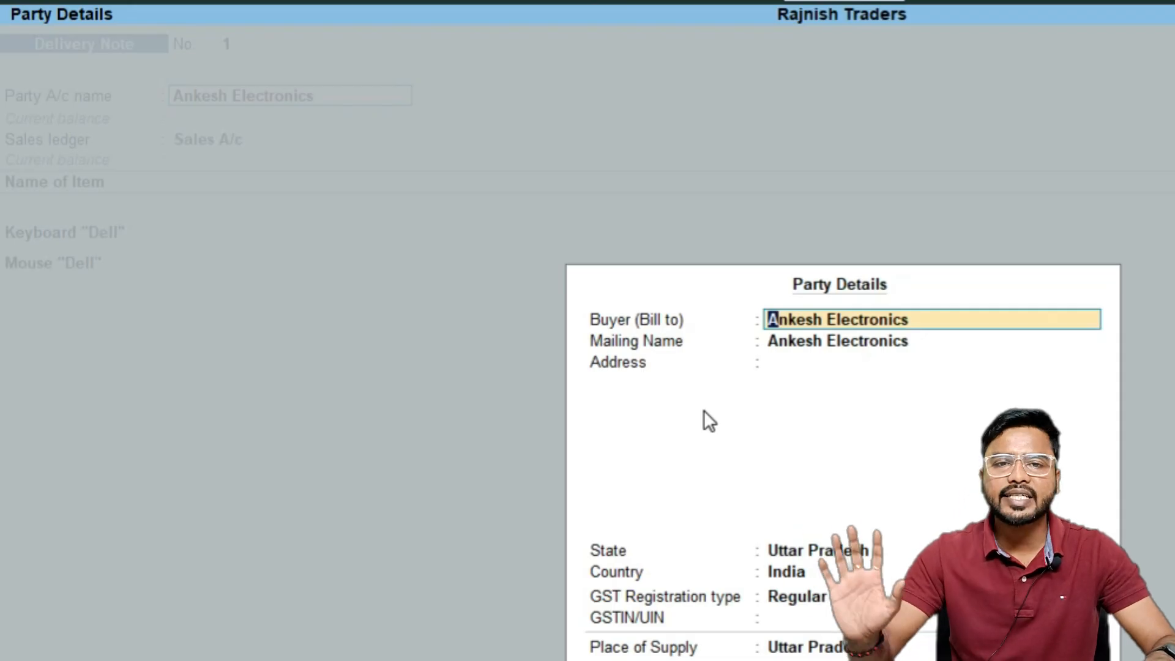
pyautogui.hotkey('ctrl', 'a')
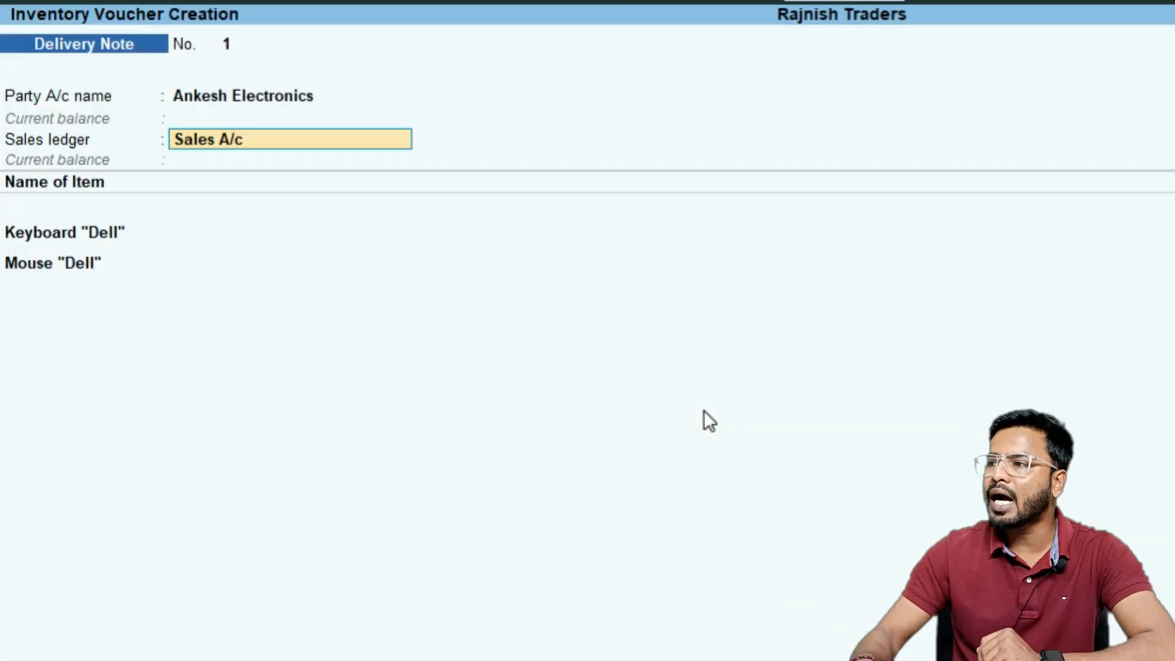
# Allocate Keyboard "Dell" against tracking number 123 with a quantity of 10 Pcs at 300
pyautogui.press('Return')
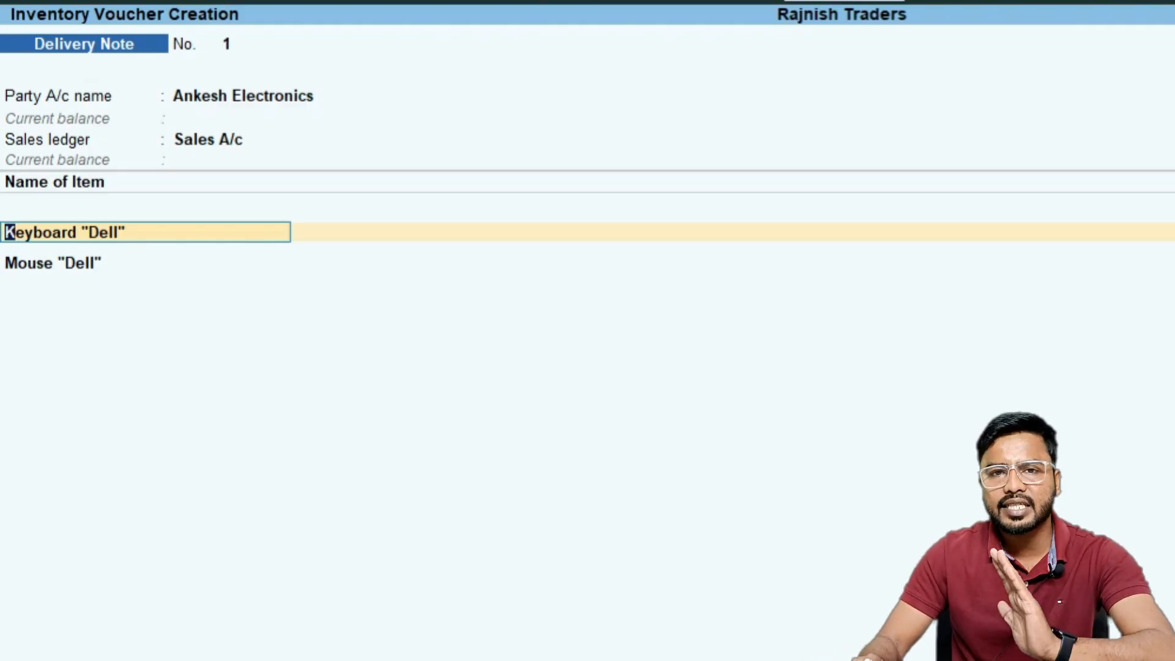
pyautogui.press('Return')
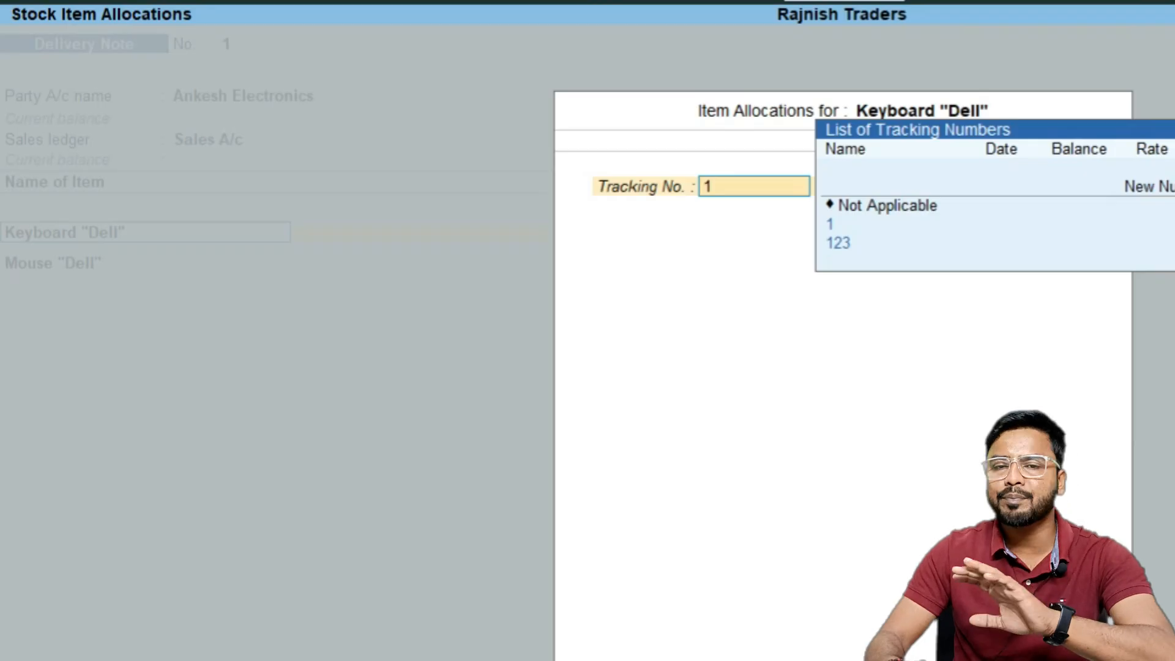
pyautogui.press('Down')
pyautogui.press('Down')
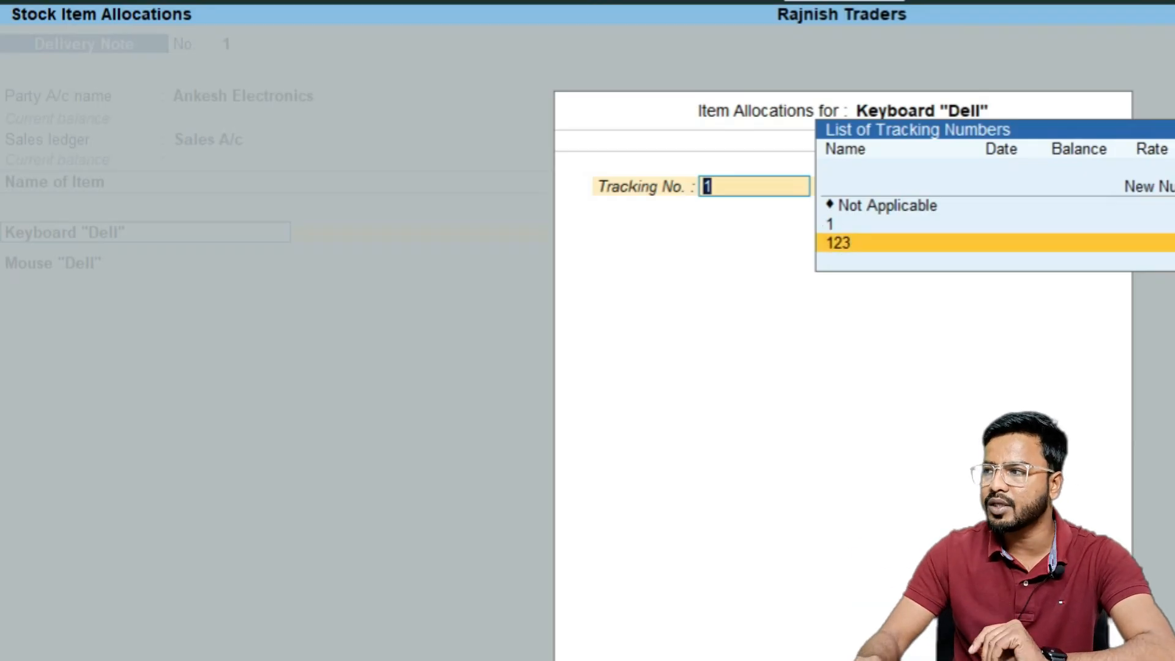
pyautogui.press('Return')
pyautogui.press('Return')
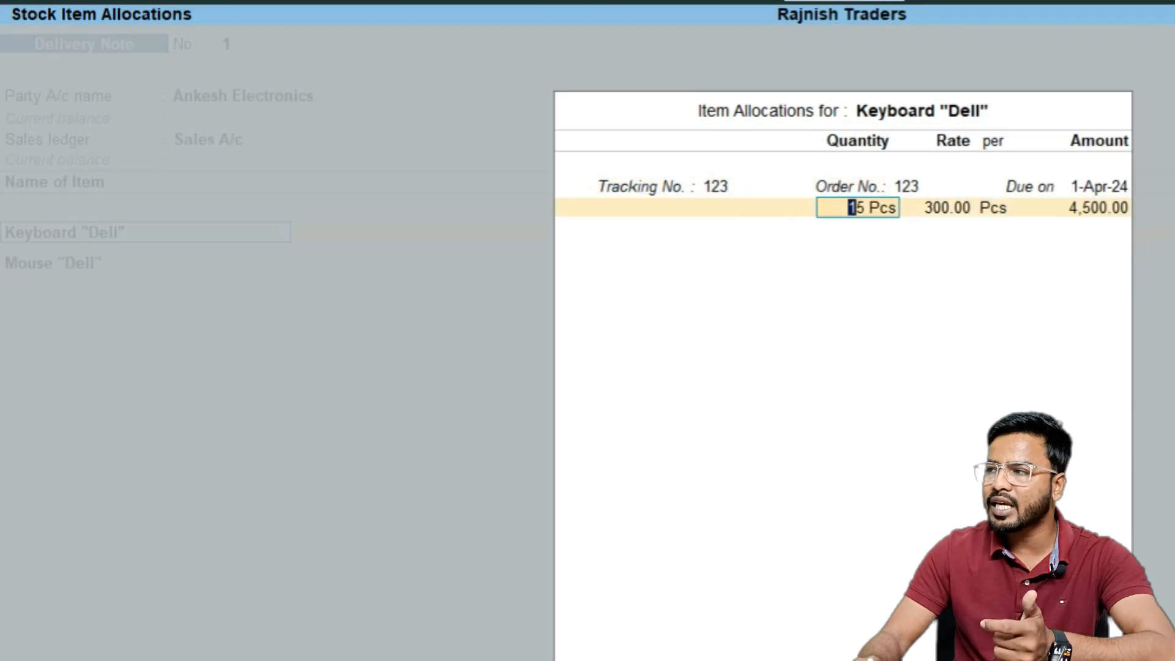
pyautogui.write('10')
pyautogui.press('Return')
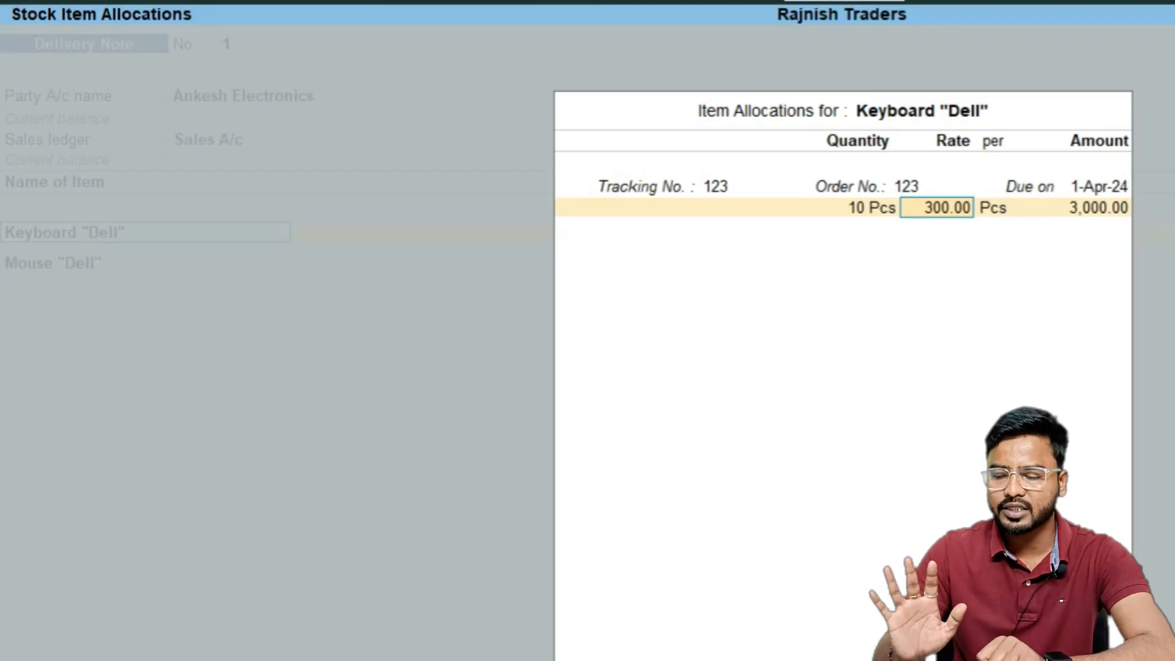
pyautogui.press('Return')
pyautogui.press('Return')
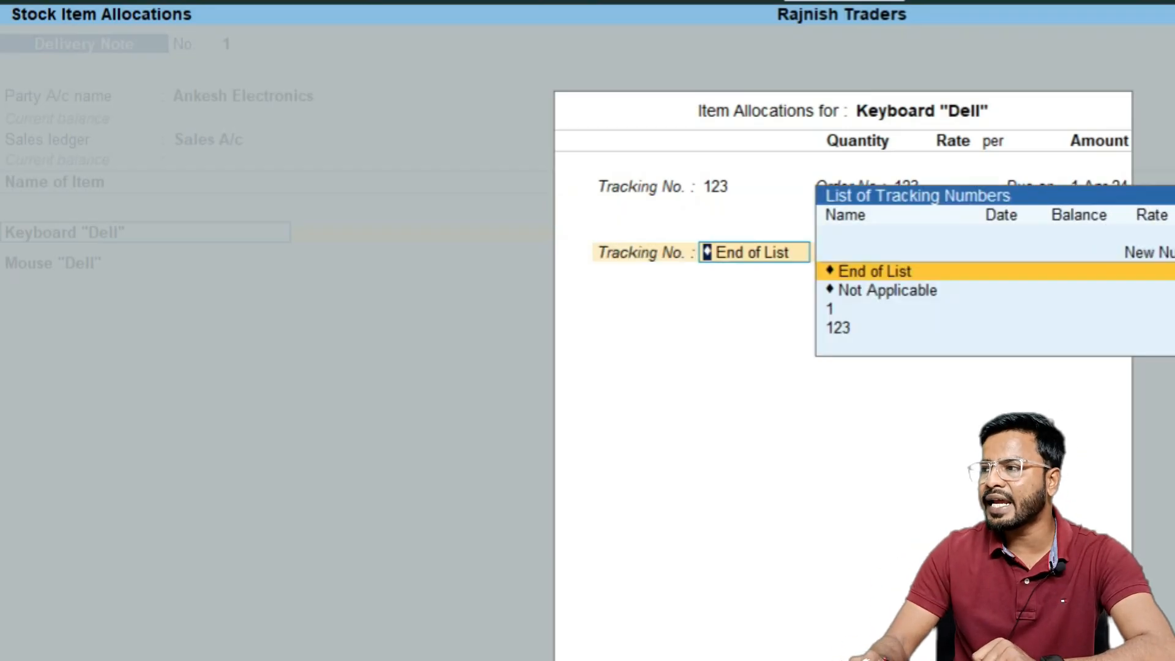
pyautogui.press('Return')
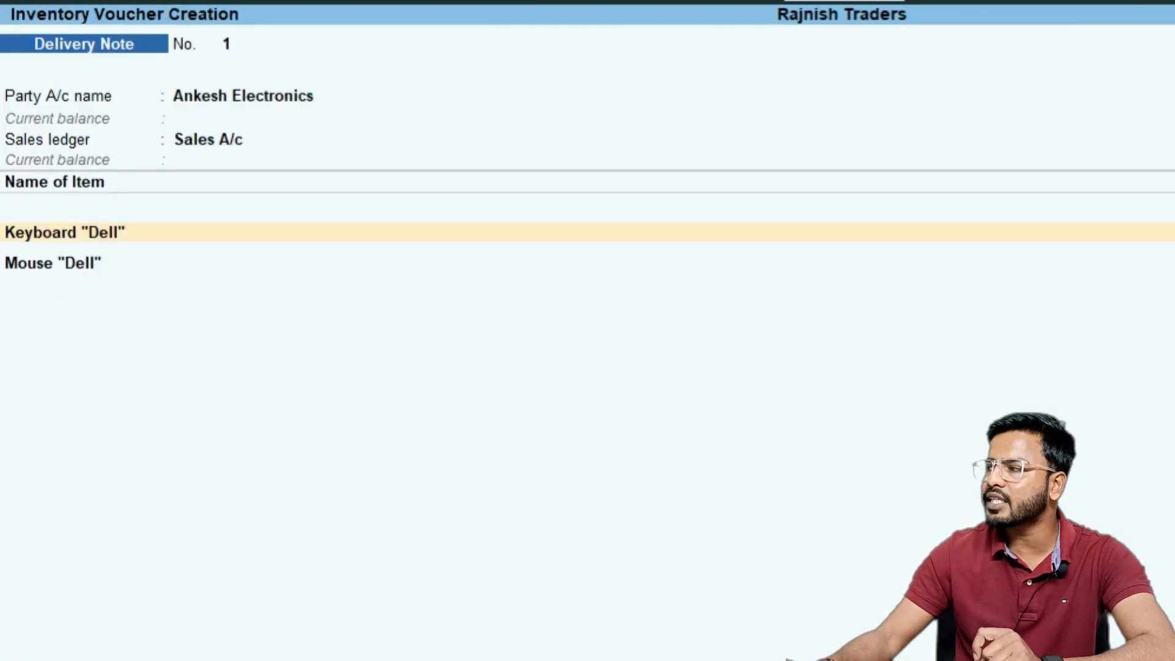
# Move past the Mouse "Dell" line and enter the narration "Delivered keyboard and mouse to ankesh electronics"
pyautogui.press('Down')
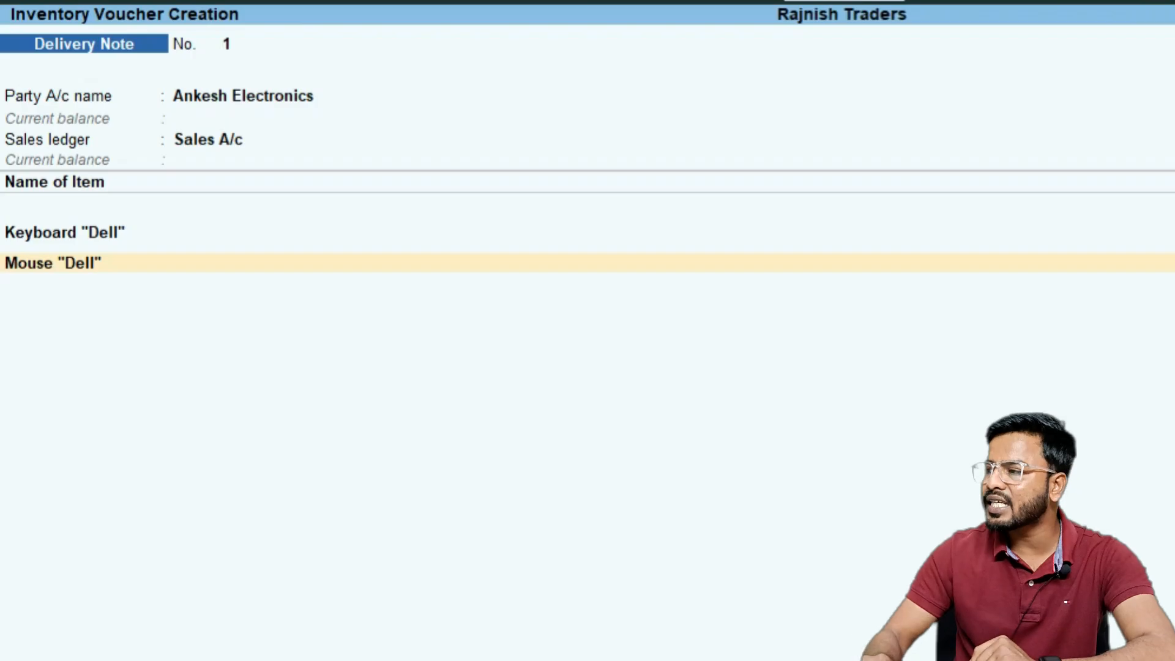
pyautogui.press('Down')
pyautogui.press('Return')
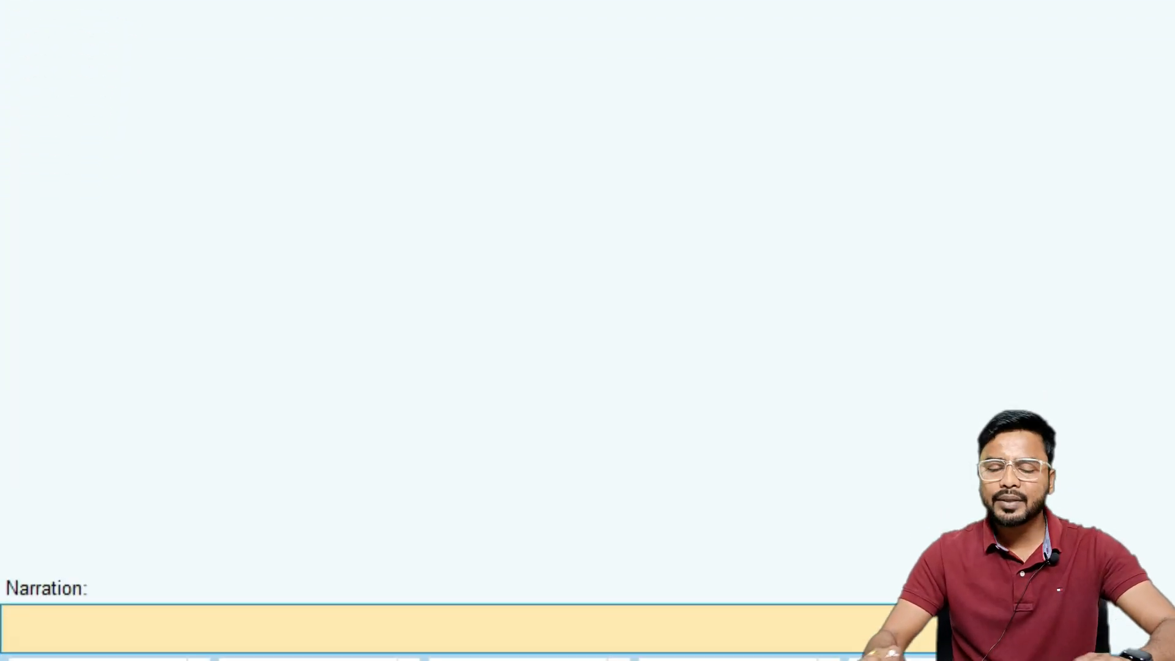
pyautogui.write('Delivere')
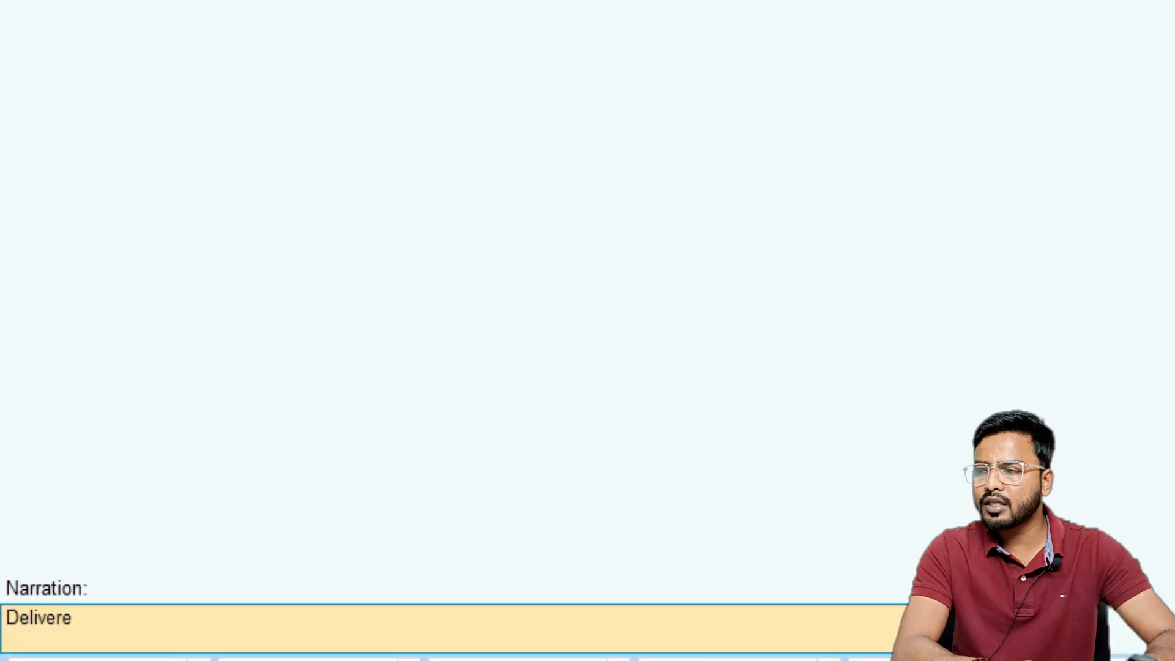
pyautogui.write('d keyb')
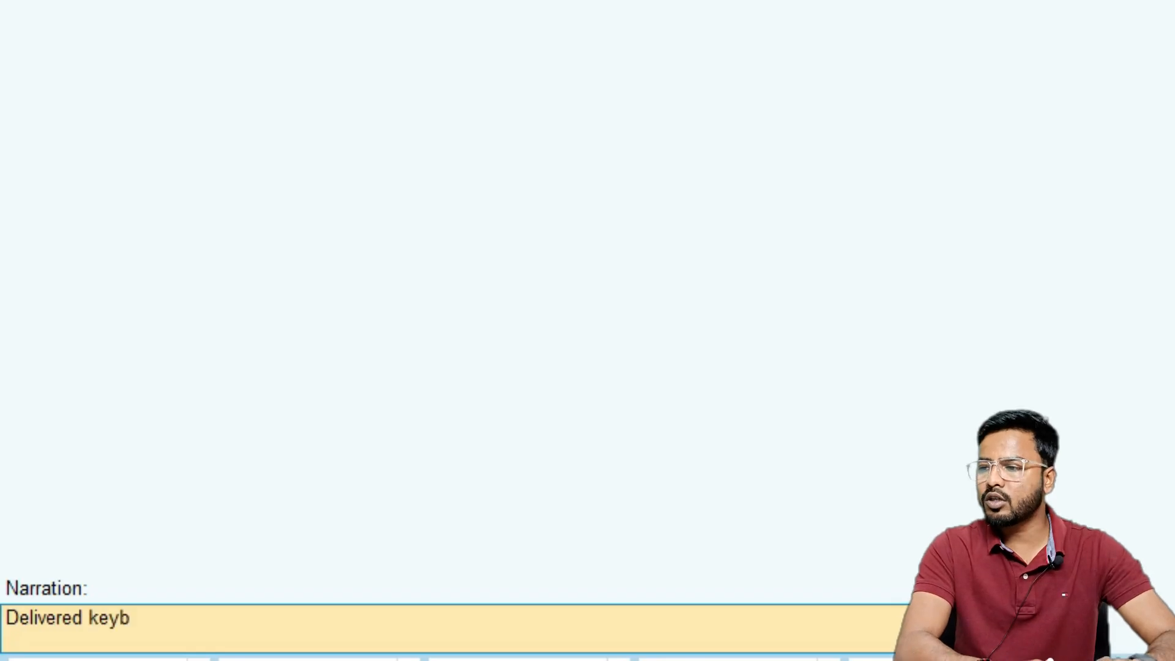
pyautogui.write('oard and mouse t')
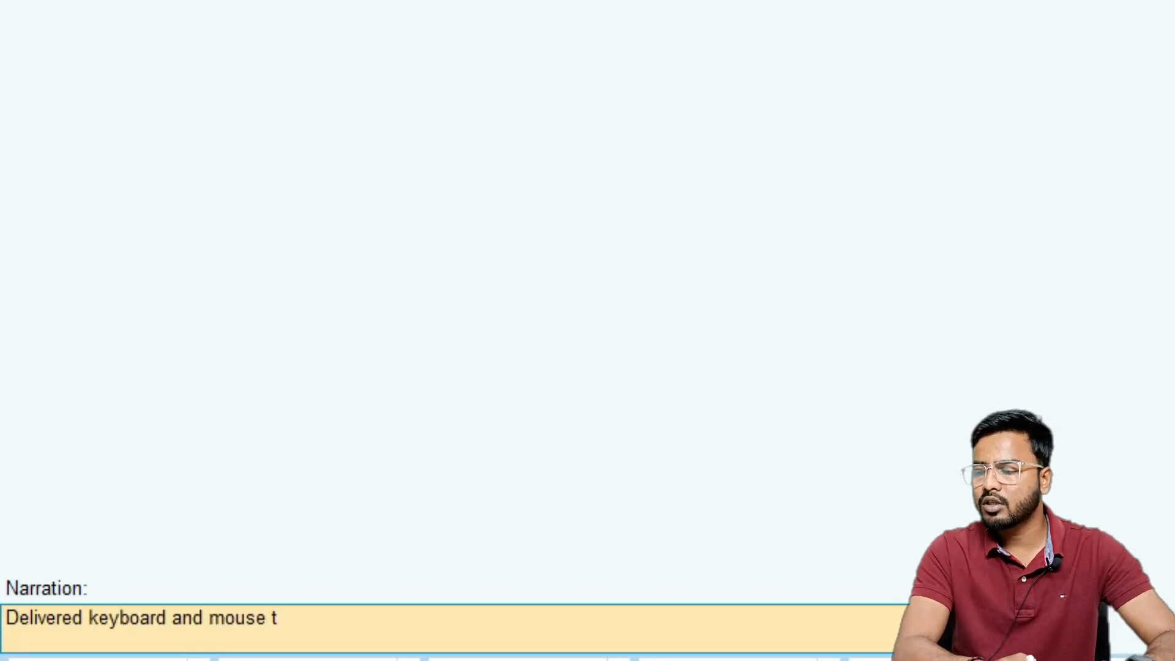
pyautogui.write('o ankesh elect')
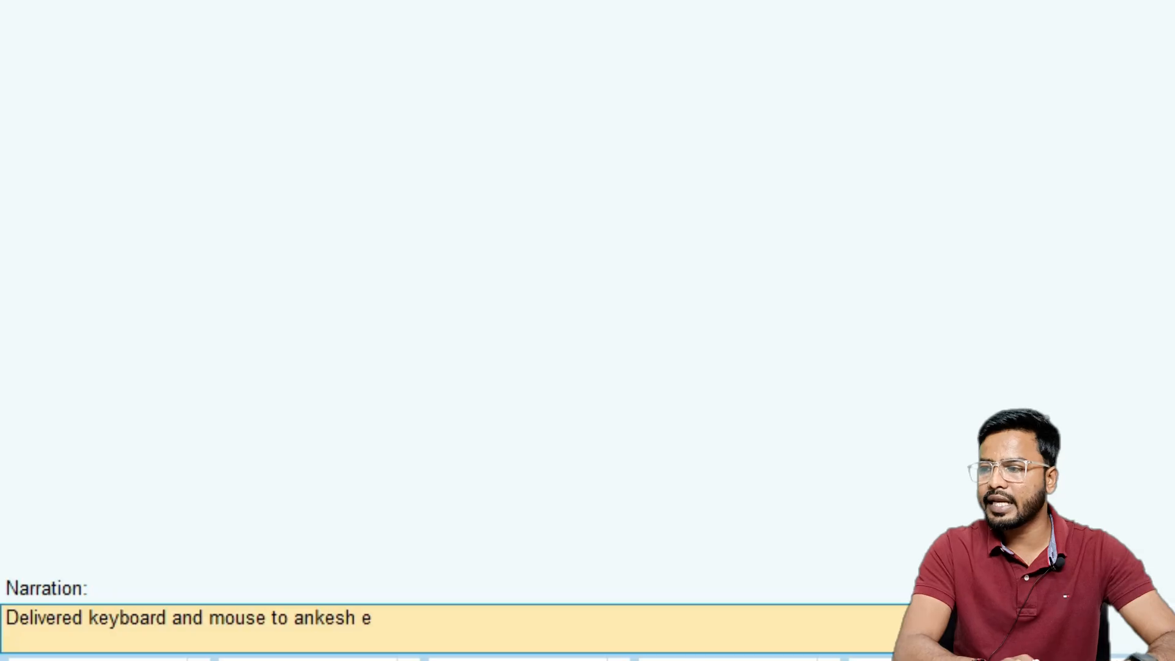
pyautogui.write('ronics')
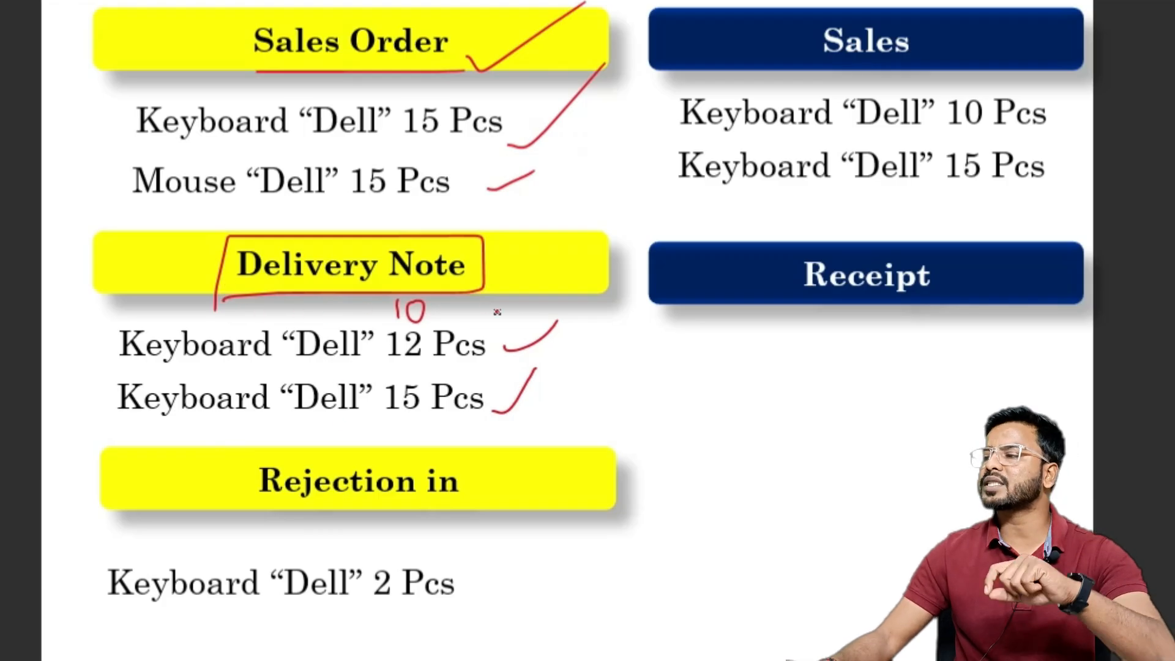
pyautogui.moveTo(152, 271)
pyautogui.mouseDown()
pyautogui.moveTo(210, 450)
pyautogui.moveTo(441, 287)
pyautogui.moveTo(221, 298)
pyautogui.mouseUp()
pyautogui.moveTo(552, 583); pyautogui.dragTo(675, 488)
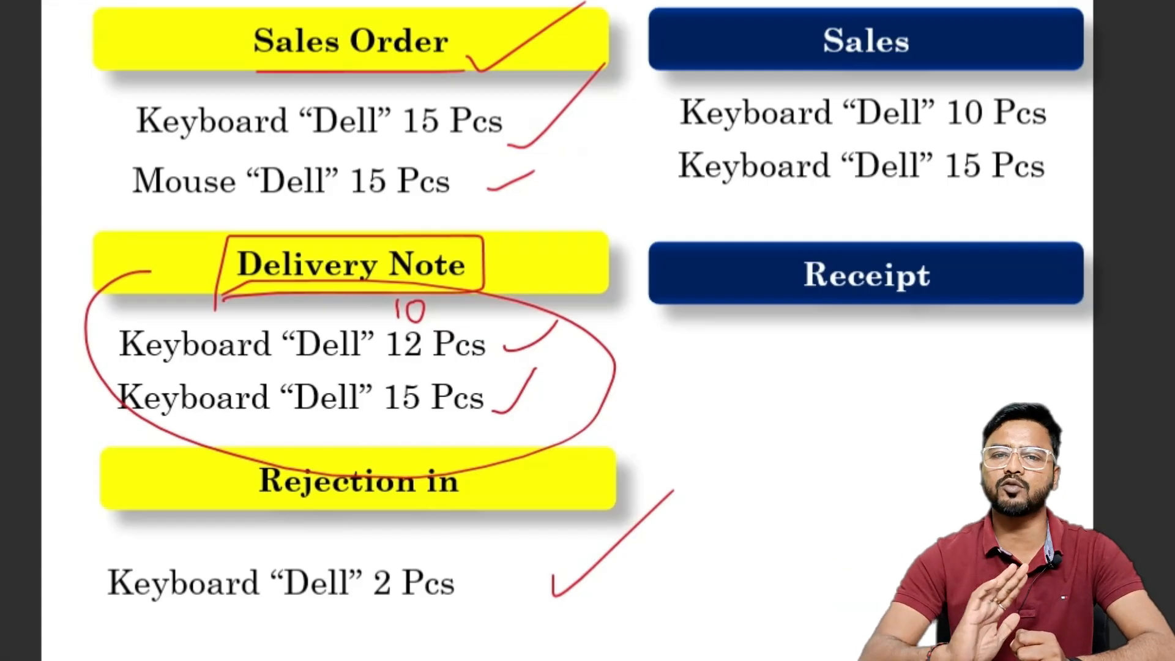
# Switch back to TallyPrime and change the voucher type to Rejections In
pyautogui.hotkey('alt', 'Tab')
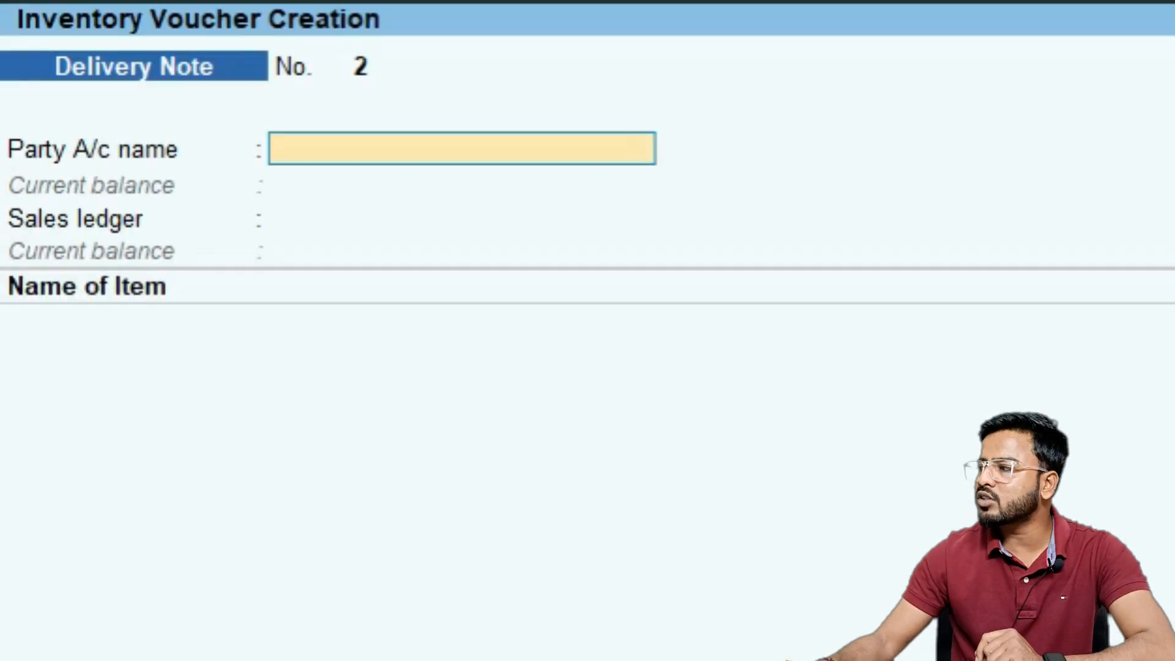
pyautogui.press('F10')
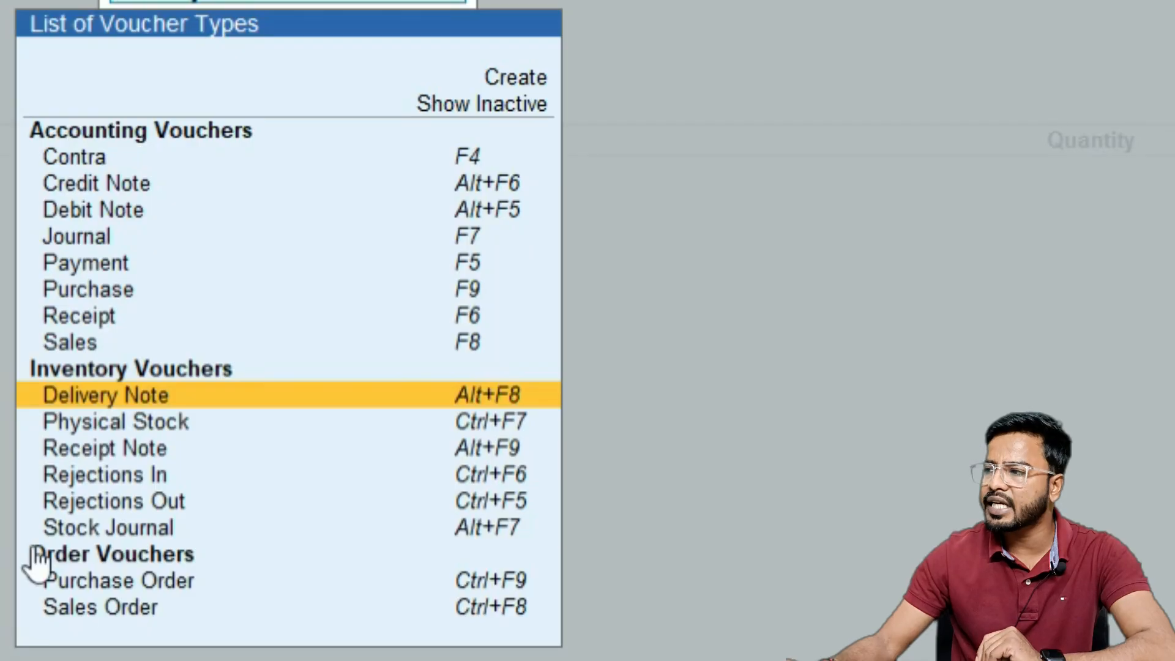
pyautogui.click(98, 475)
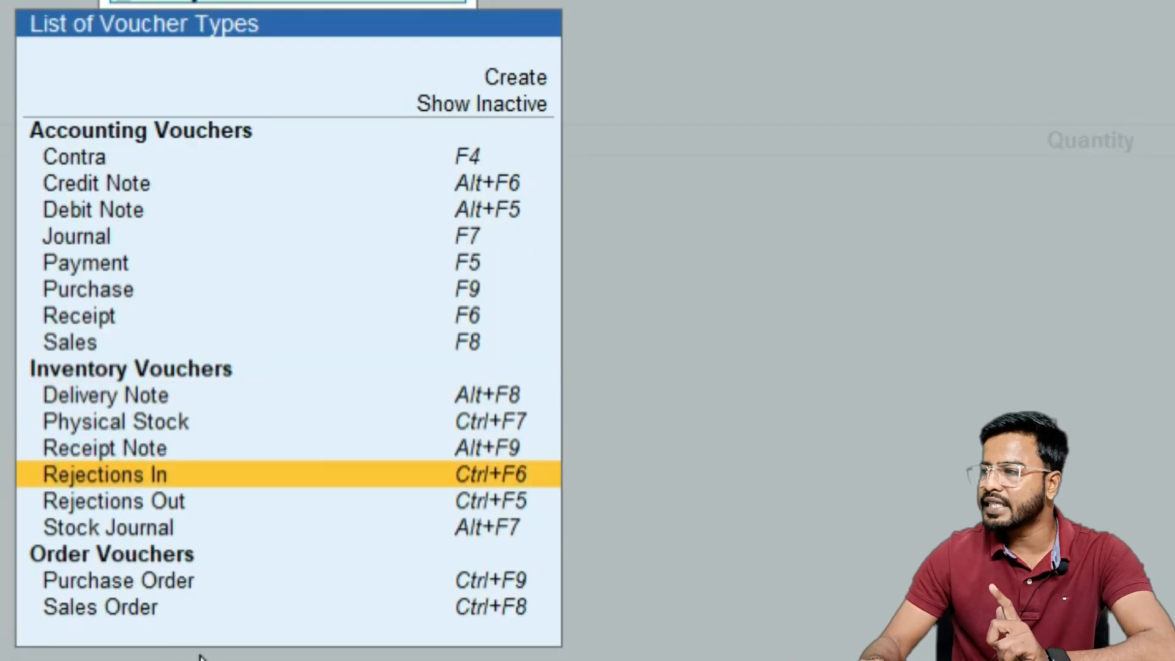
pyautogui.press('Return')
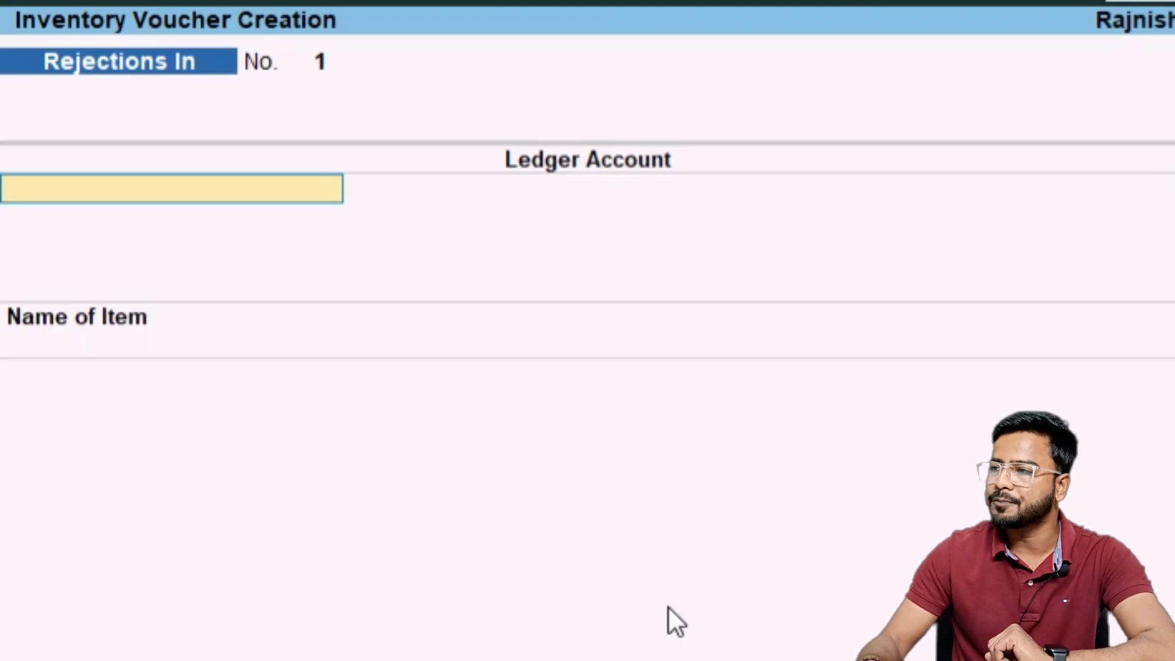
# Set the ledger to Ankesh Electronics and reject 2 Pcs of Keyboard "Dell" against tracking number 123
pyautogui.press('Return')
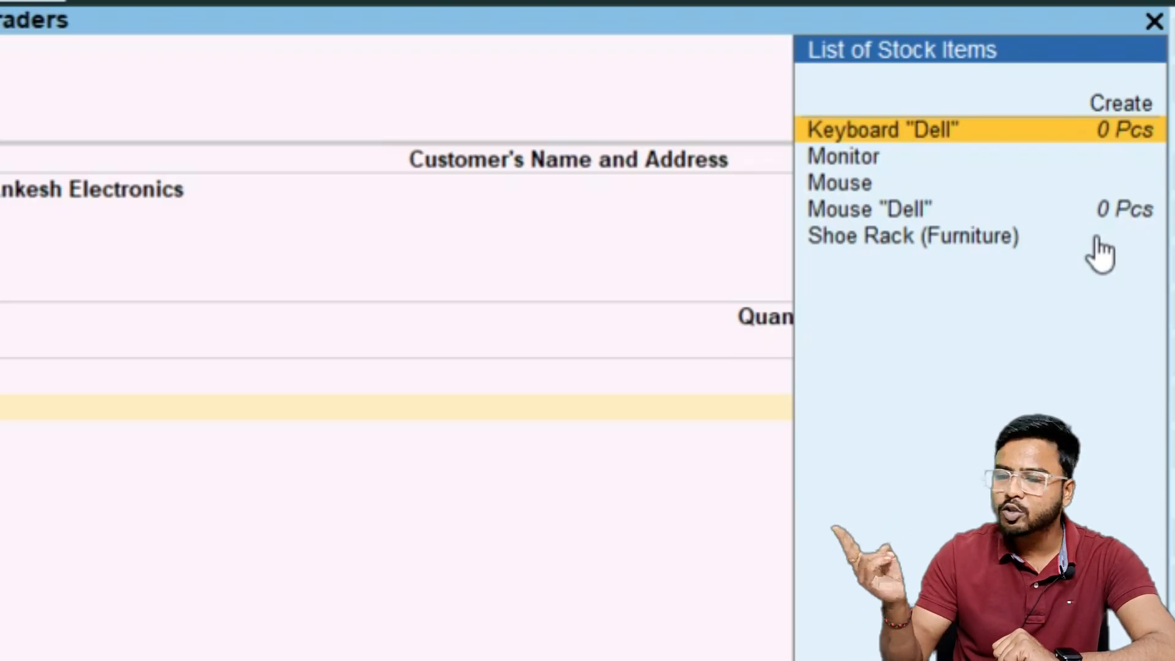
pyautogui.press('Return')
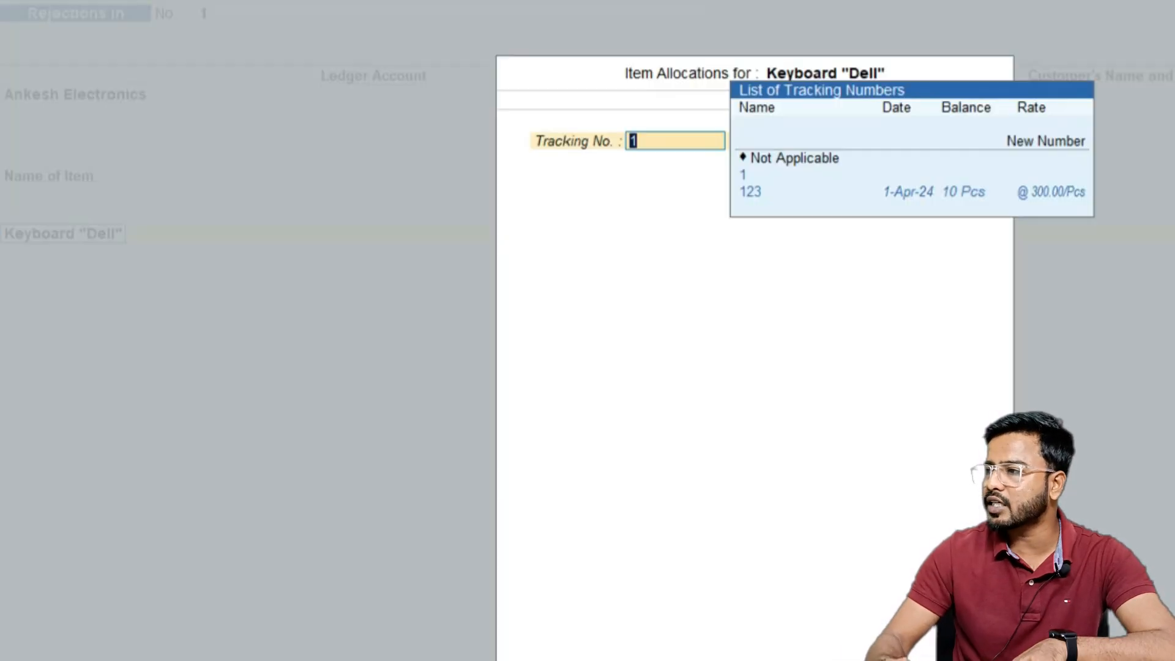
pyautogui.press('Down')
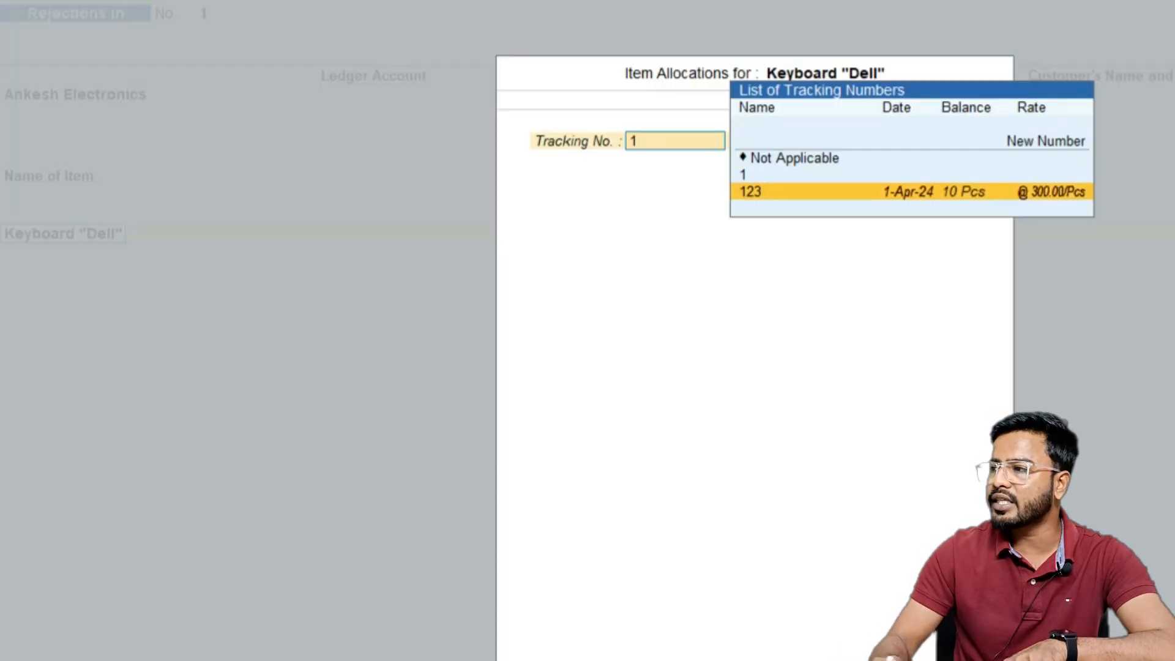
pyautogui.press('Return')
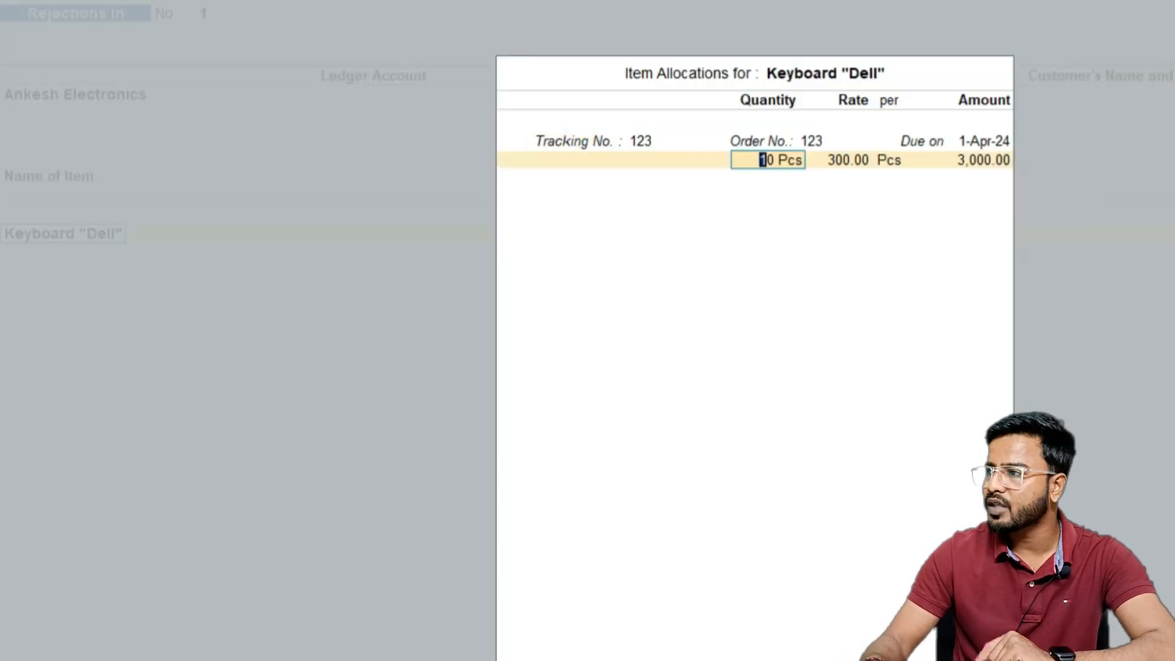
pyautogui.write('2')
pyautogui.press('Return')
pyautogui.press('Return')
pyautogui.press('Return')
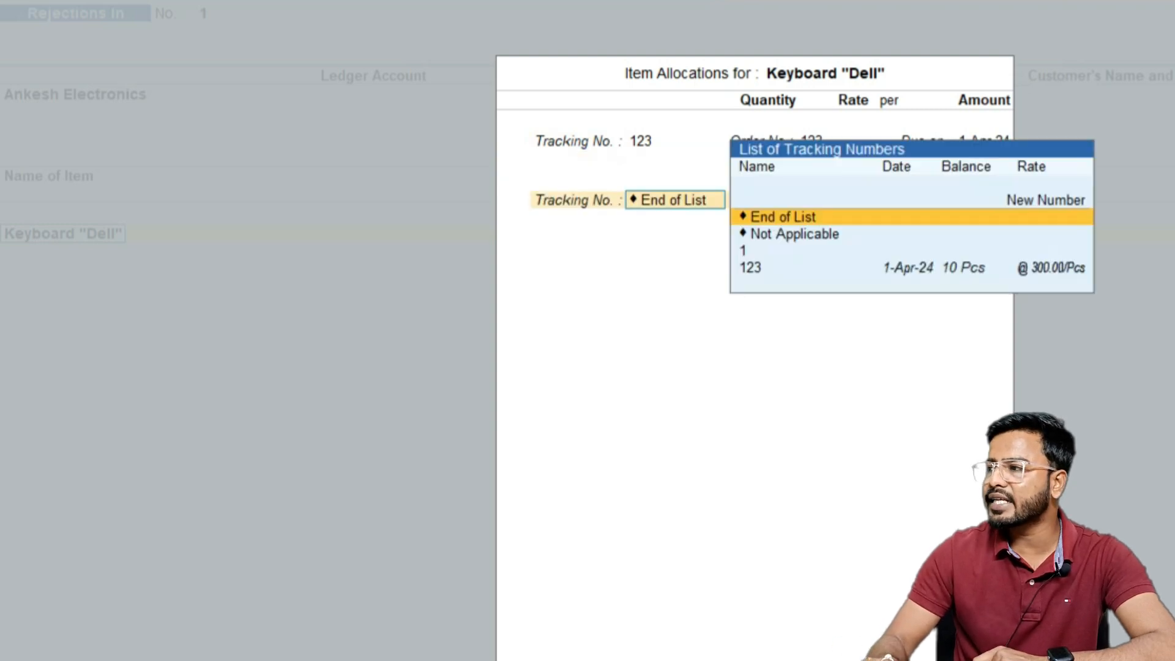
# Enter the narration "2 keyboard has been rejected" and save the Rejections In voucher
pyautogui.press('Return')
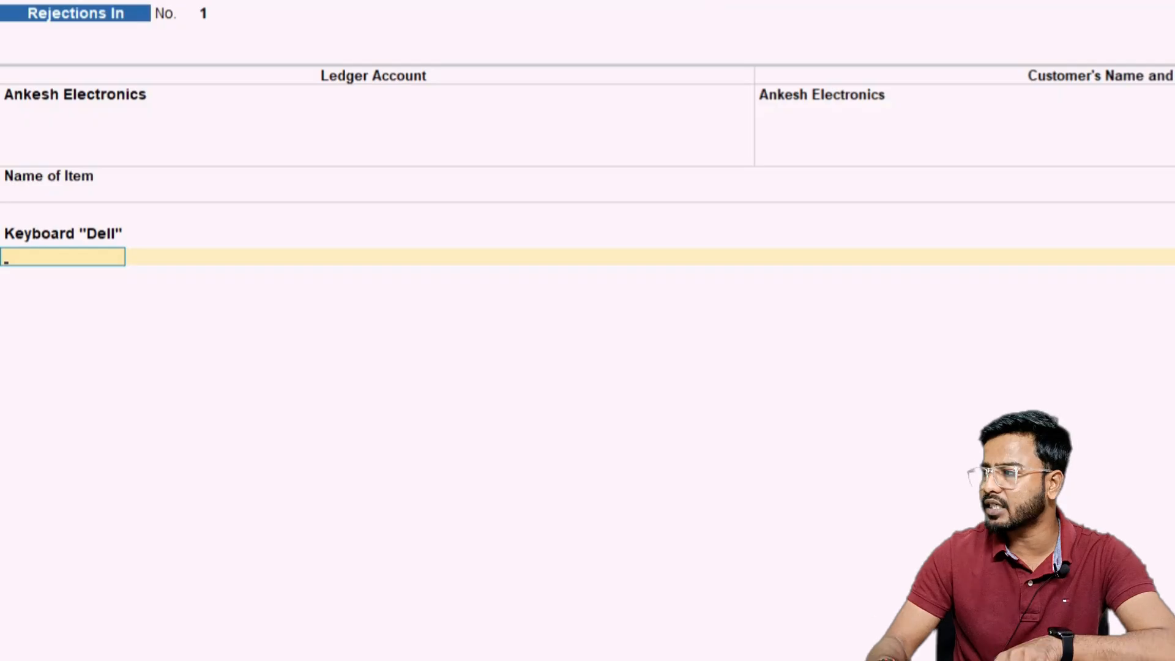
pyautogui.press('Return')
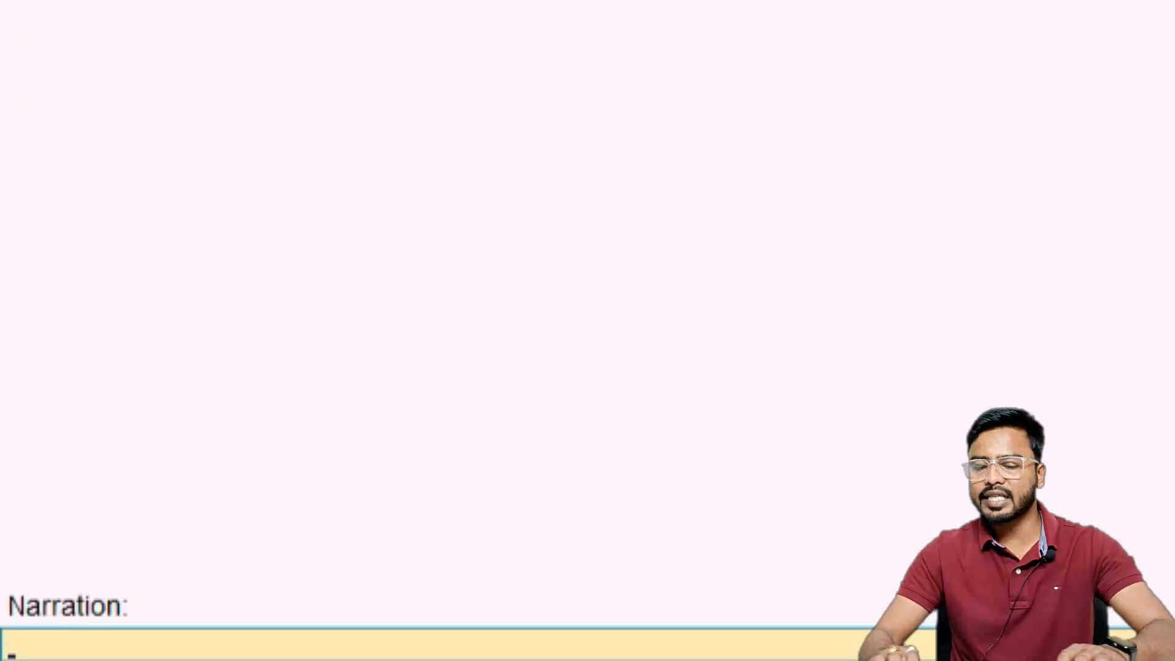
pyautogui.write('R')
pyautogui.press('BackSpace')
pyautogui.write('2 keyboard')
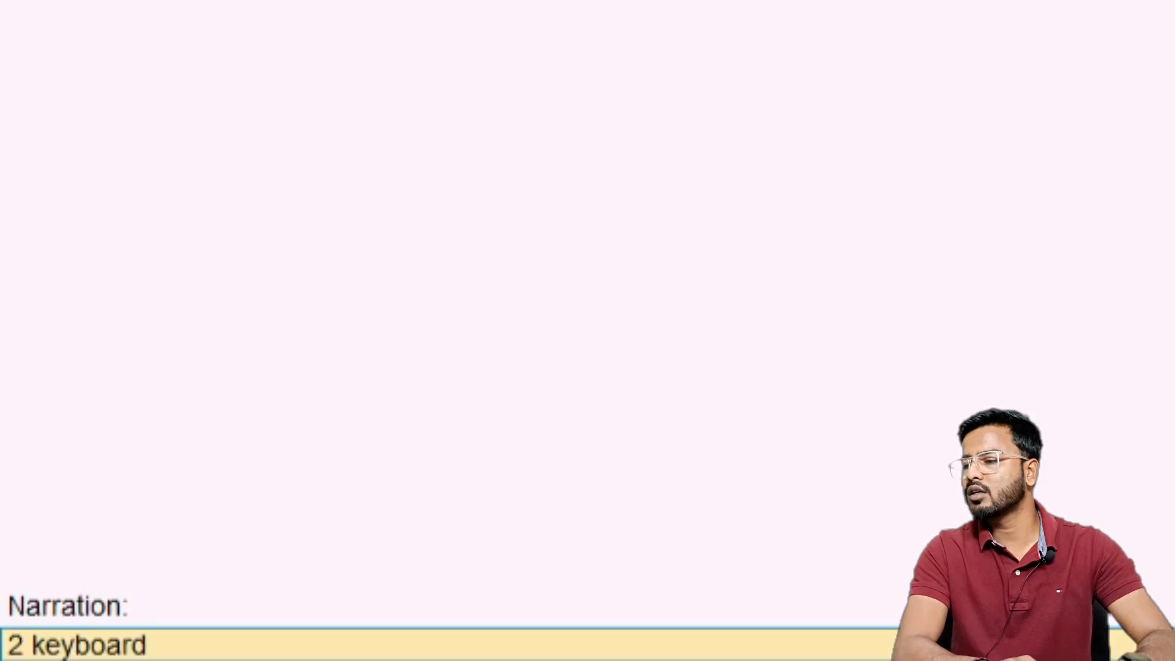
pyautogui.write(' has been rejec')
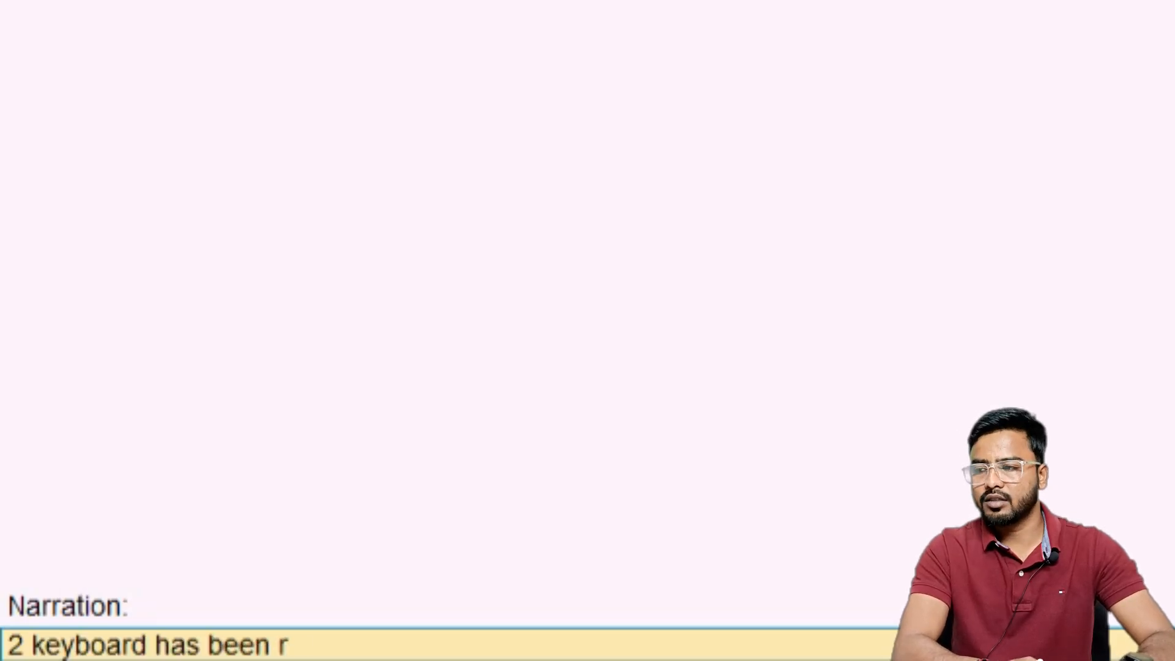
pyautogui.write('ted')
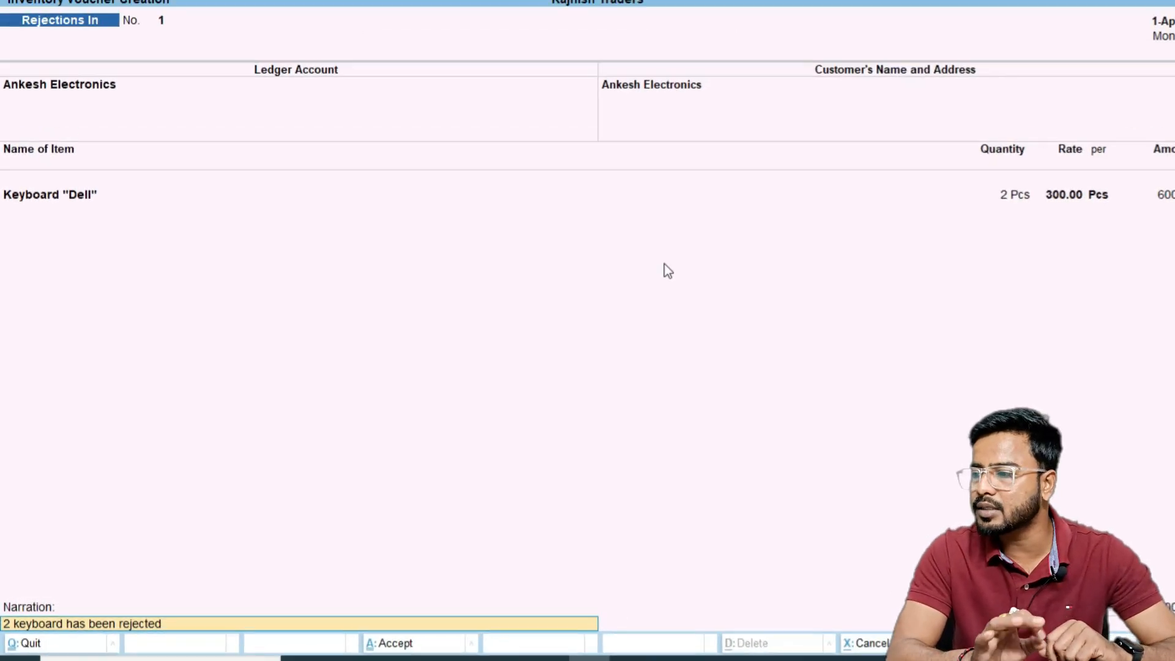
pyautogui.press('Return')
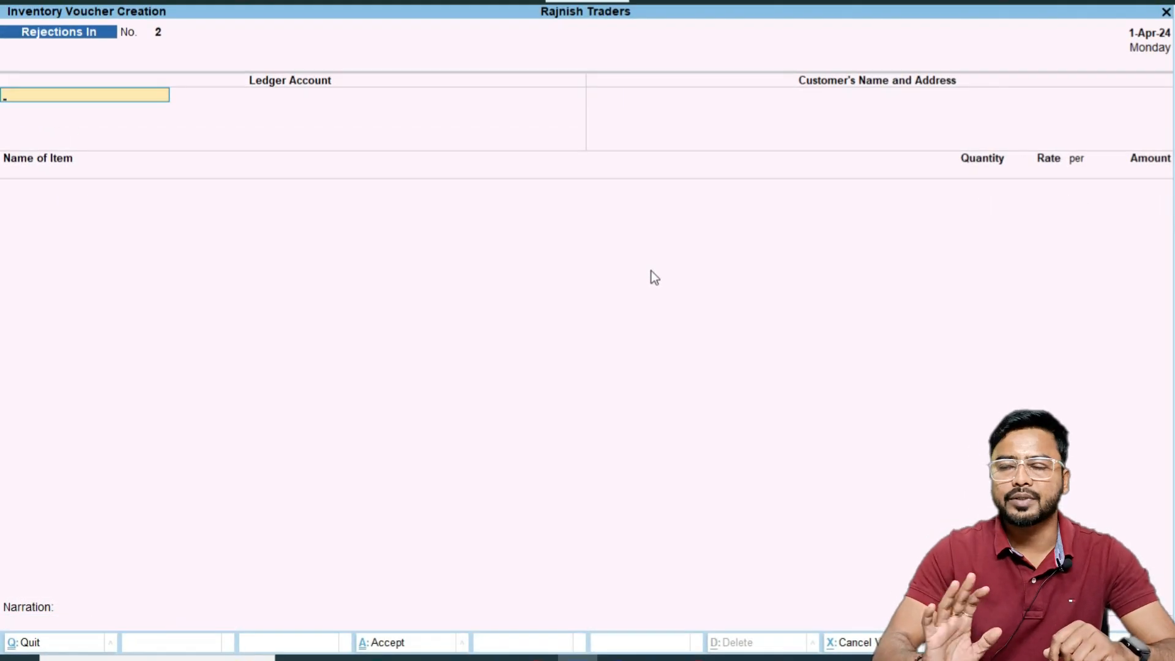
pyautogui.press('Escape')
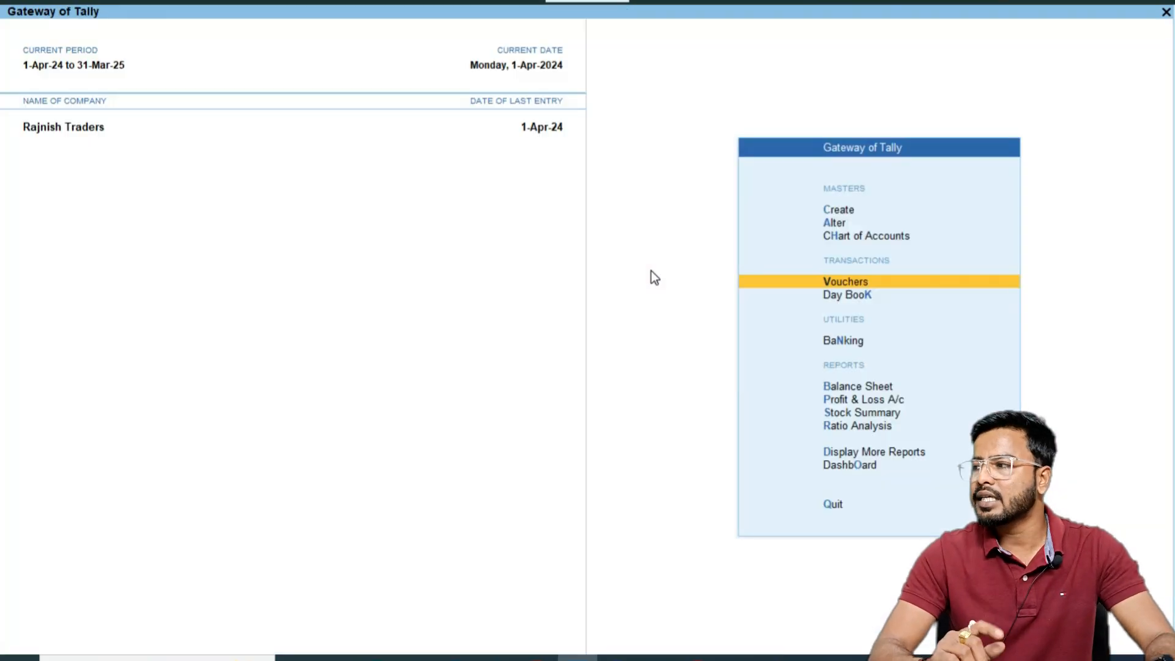
pyautogui.press('Return')
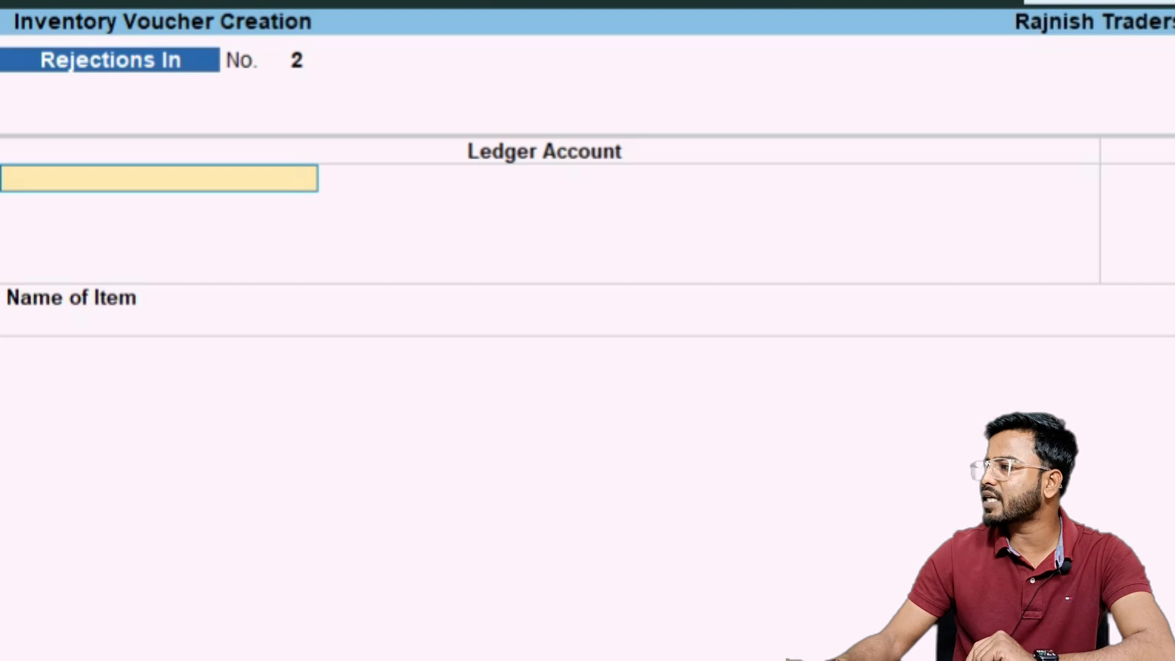
pyautogui.press('F8')
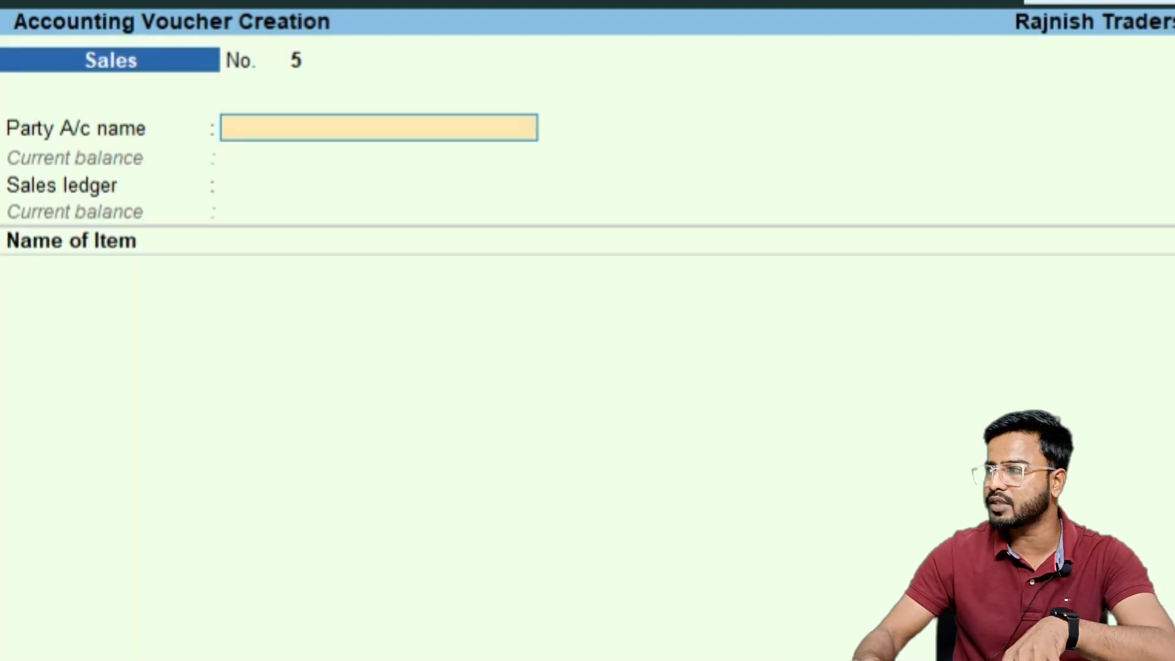
pyautogui.press('Return')
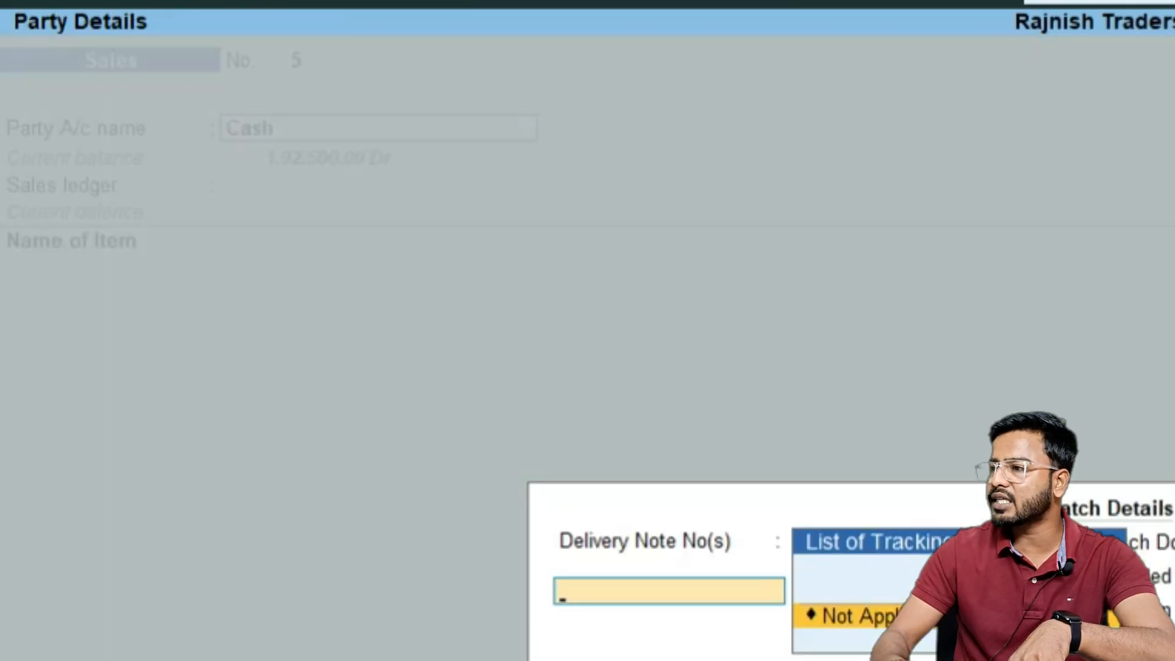
pyautogui.hotkey('ctrl', 'a')
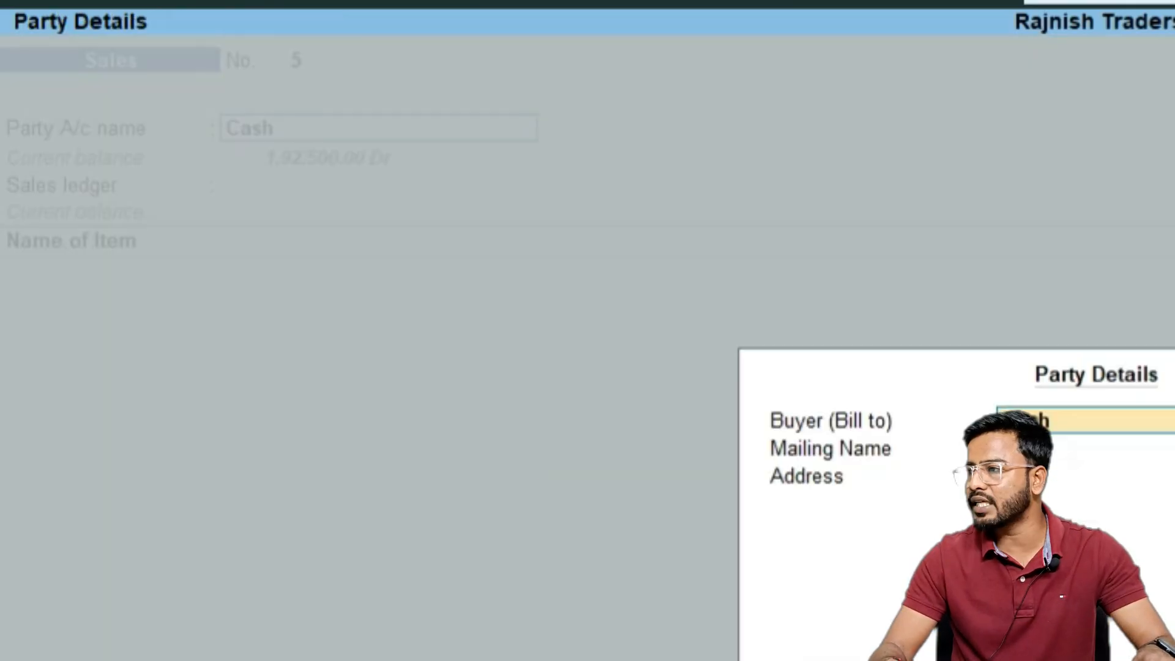
pyautogui.hotkey('ctrl', 'a')
pyautogui.press('Return')
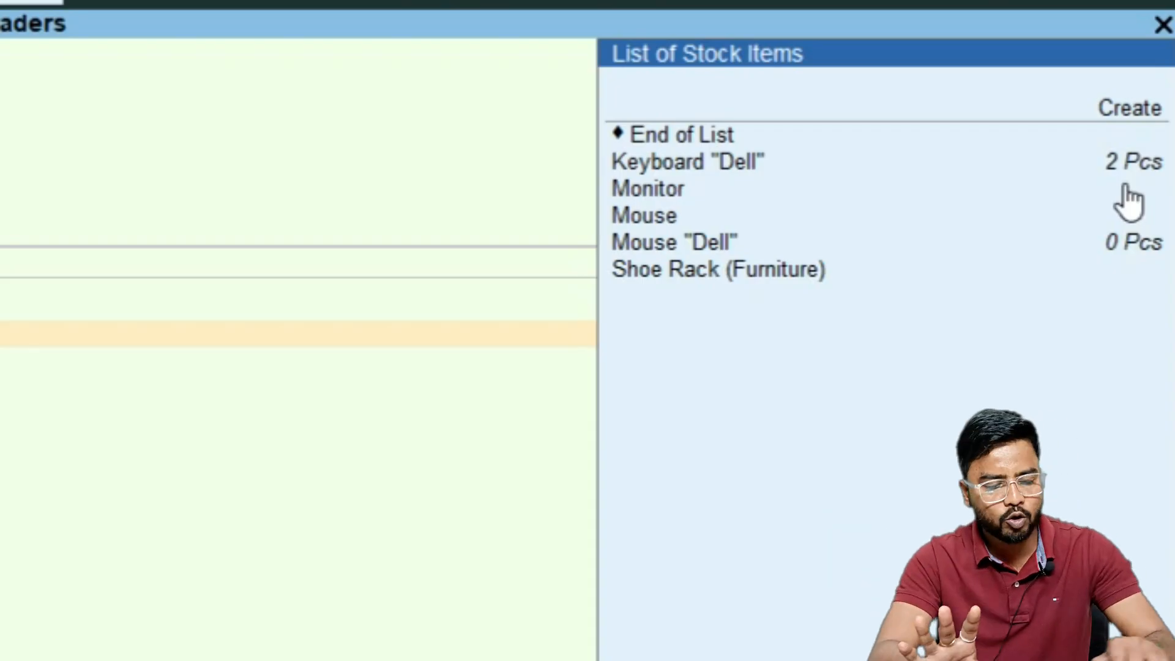
pyautogui.hotkey('alt', 'Tab')
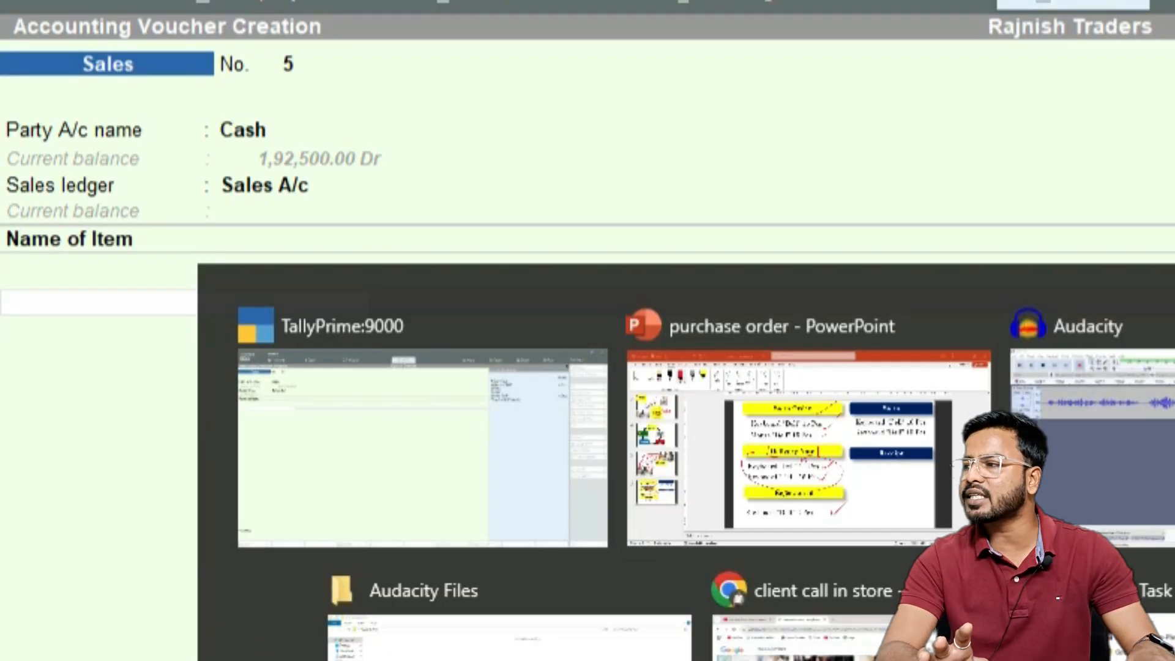
pyautogui.press('Escape')
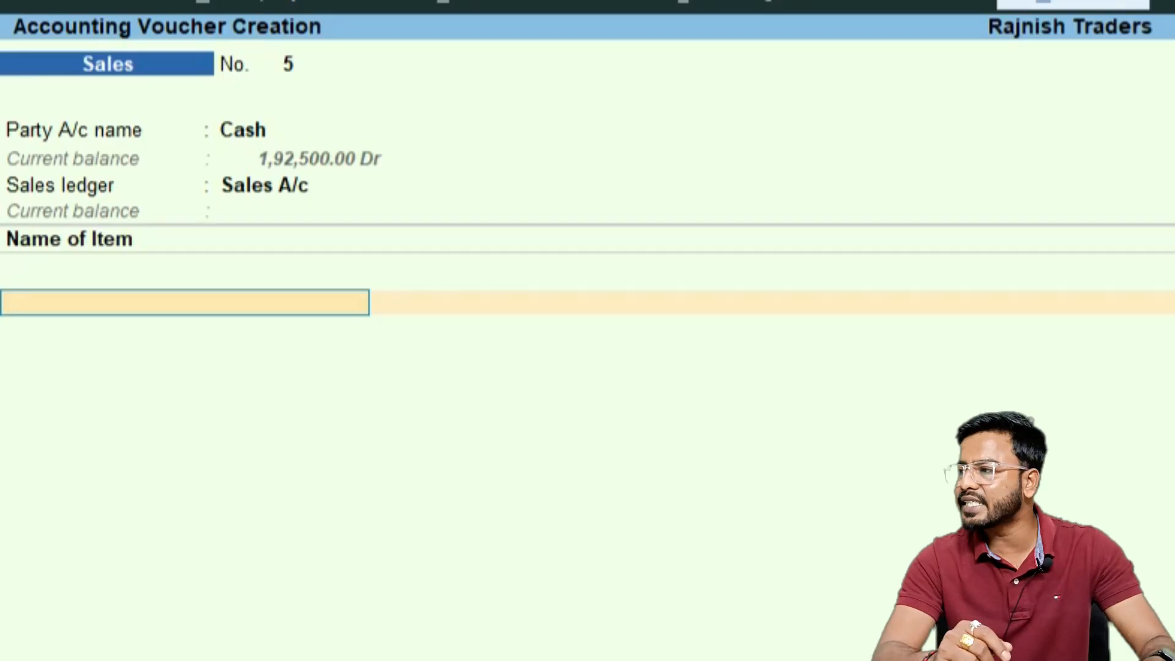
pyautogui.press('Escape')
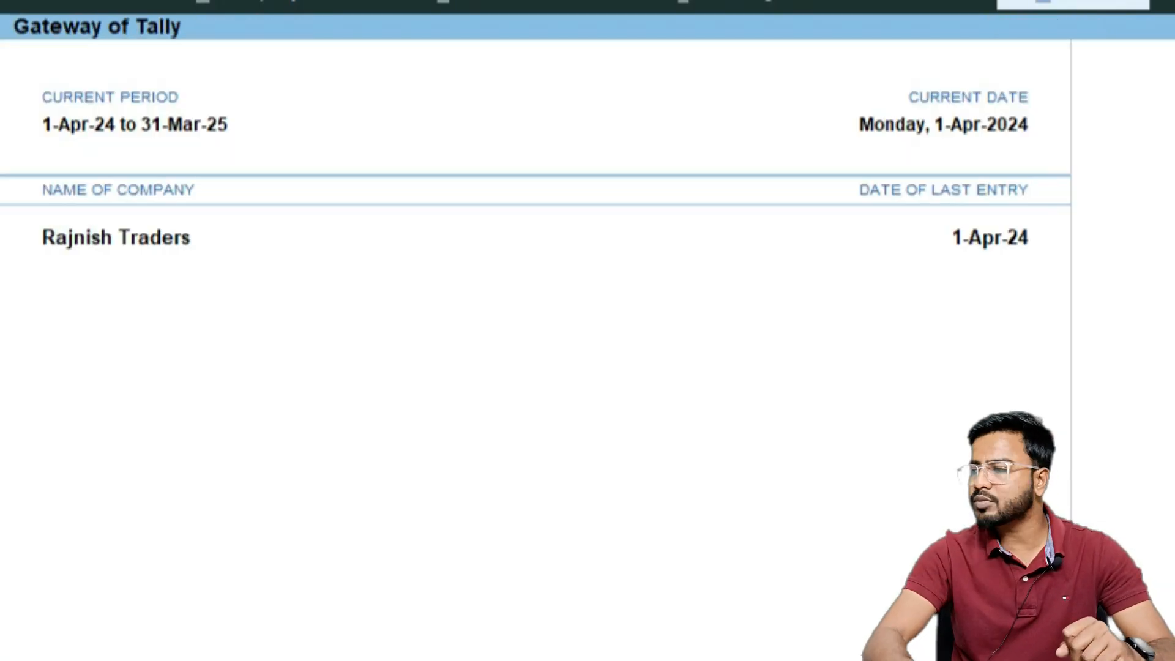
# Open the Balance Sheet and drill into Current Assets and Sundry Debtors to review the sales bills pending
pyautogui.press('b')
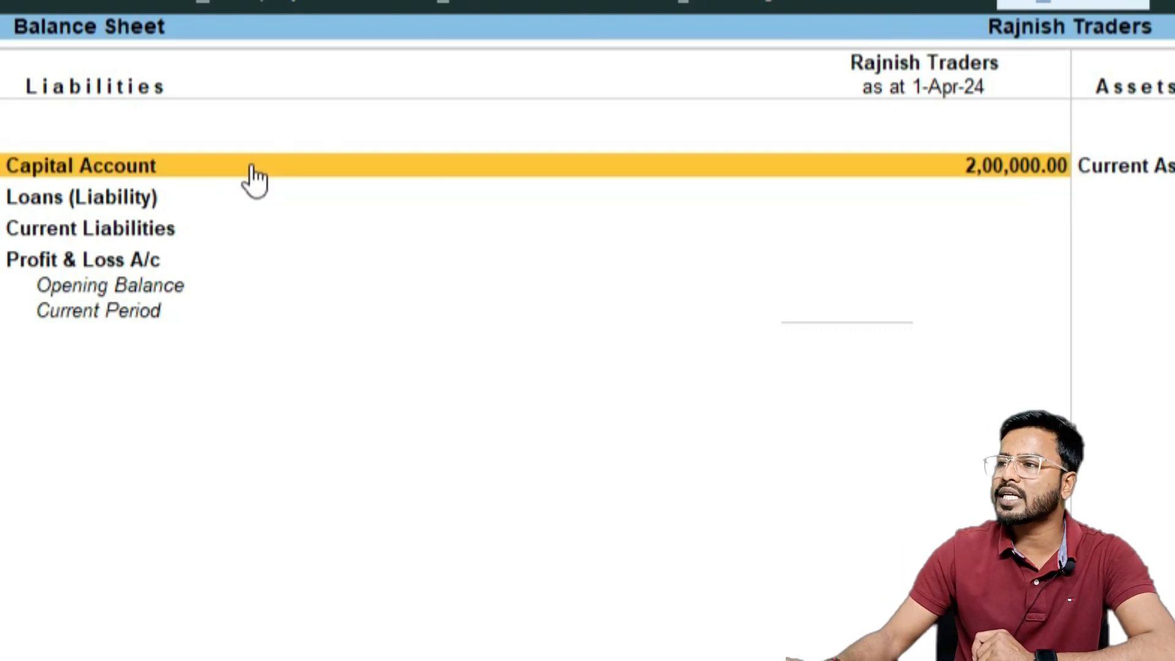
pyautogui.click(675, 89)
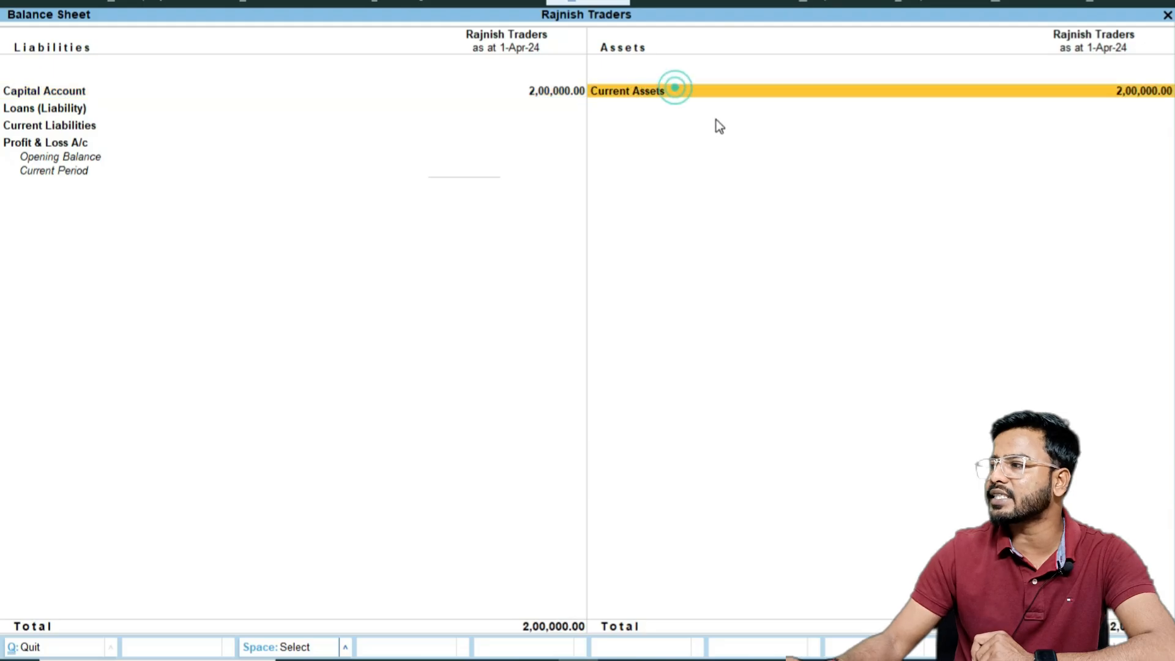
pyautogui.click(715, 119)
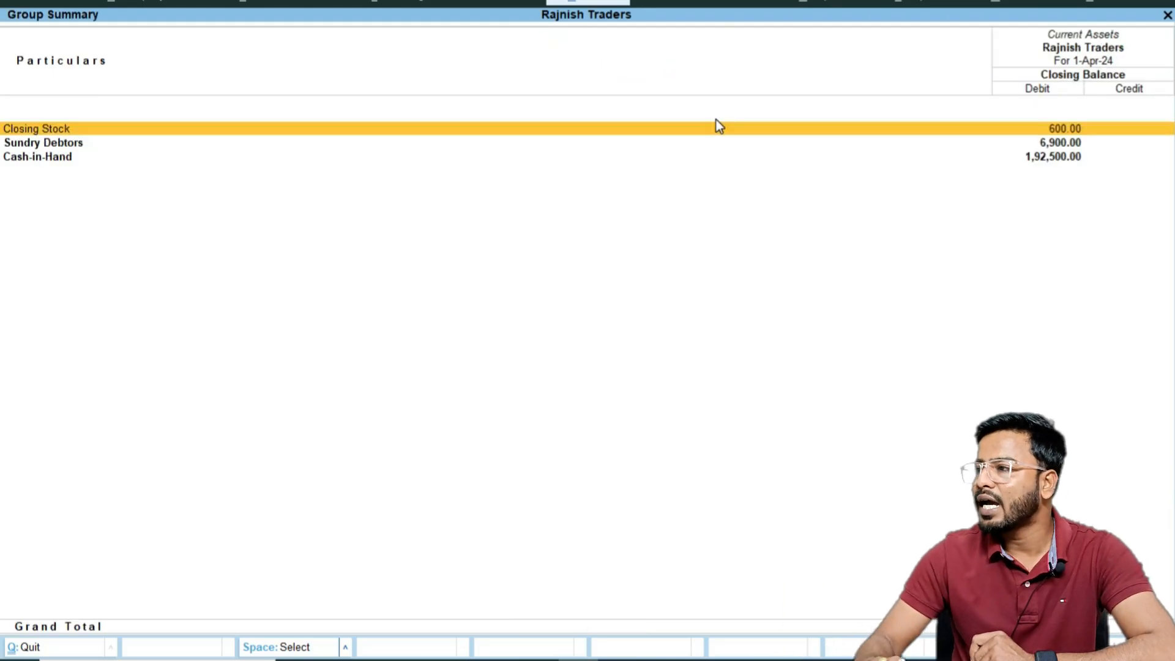
pyautogui.press('Down')
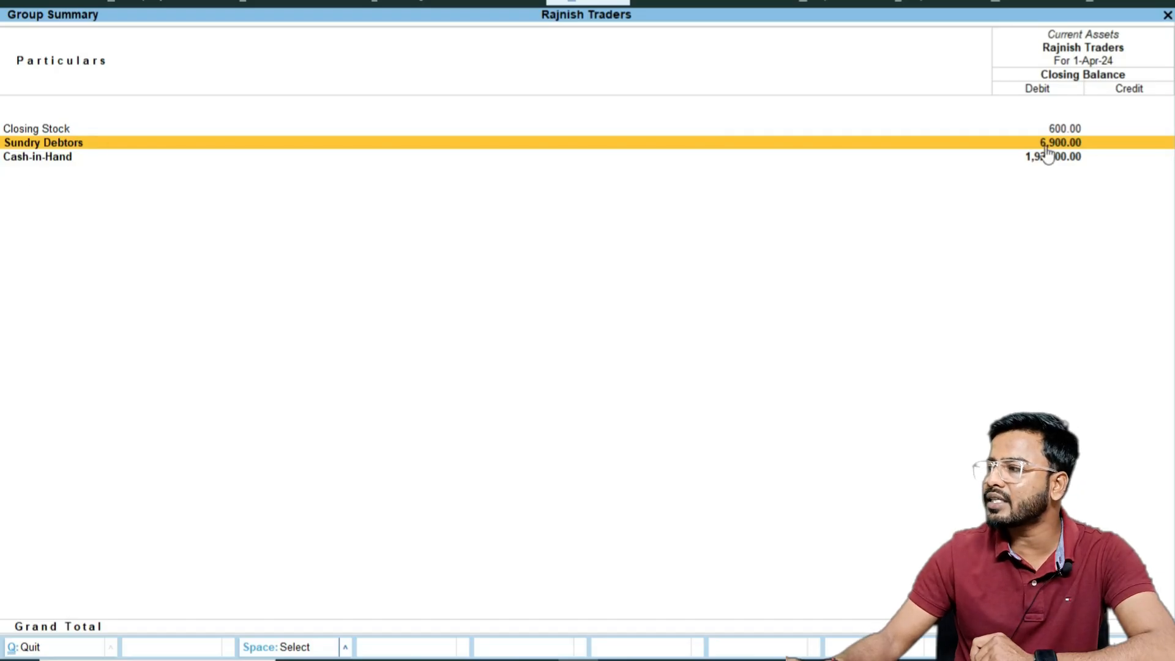
pyautogui.click(1067, 142)
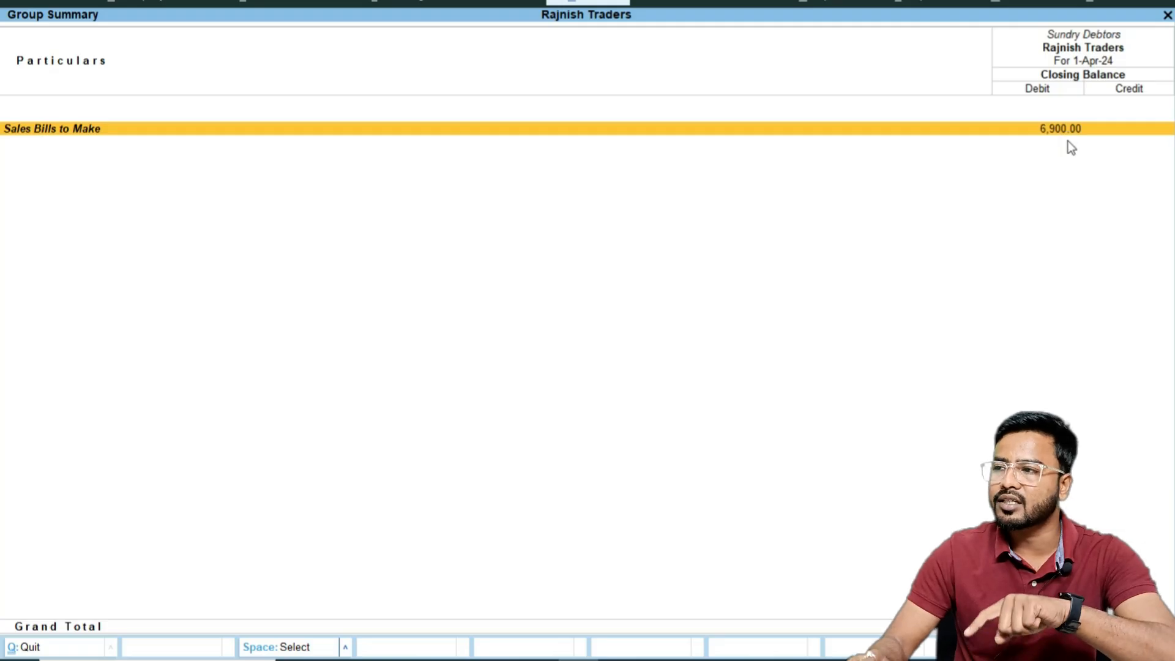
pyautogui.press('Return')
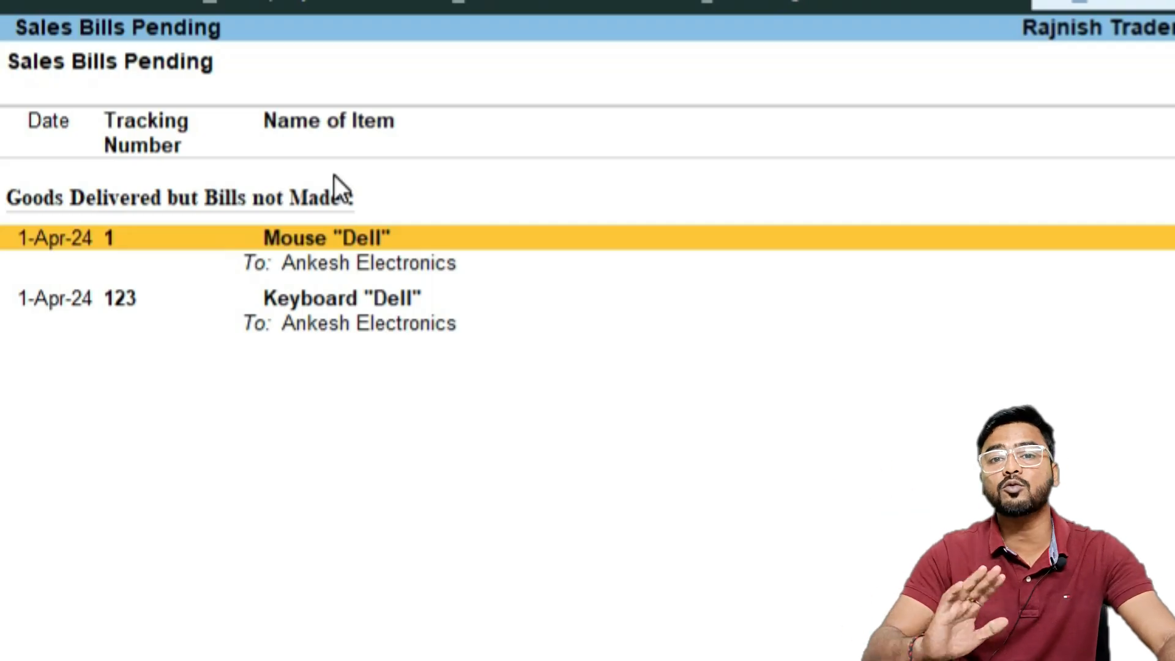
pyautogui.press('Escape')
pyautogui.press('Escape')
pyautogui.press('Escape')
pyautogui.press('Escape')
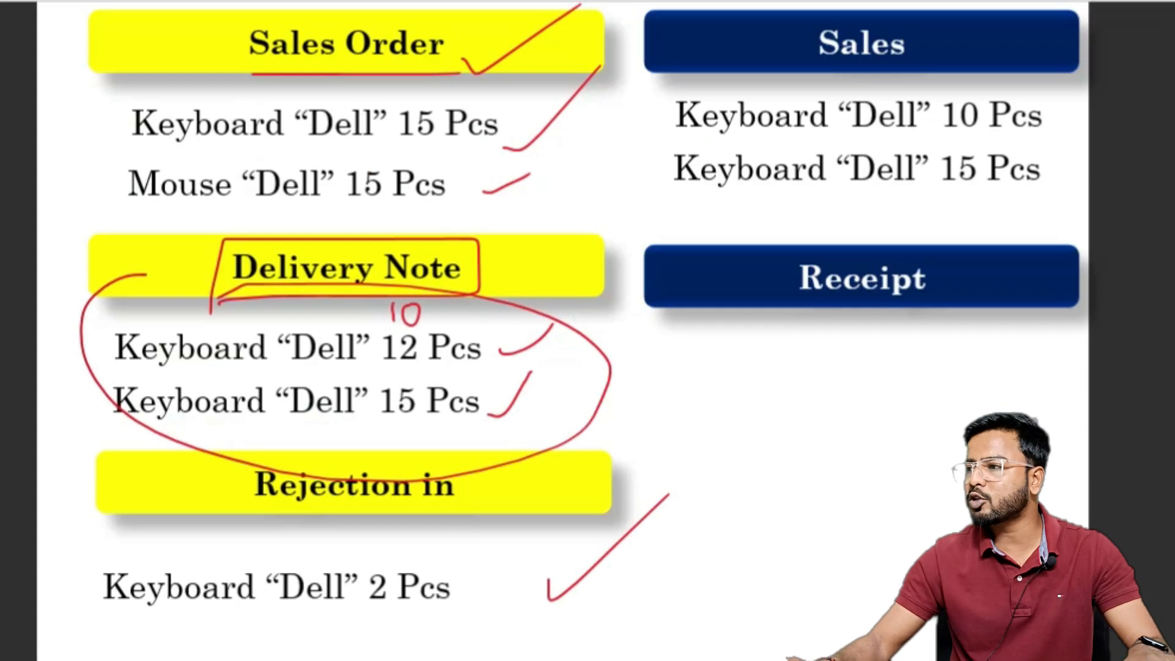
pyautogui.moveTo(67, 98); pyautogui.dragTo(141, 70)
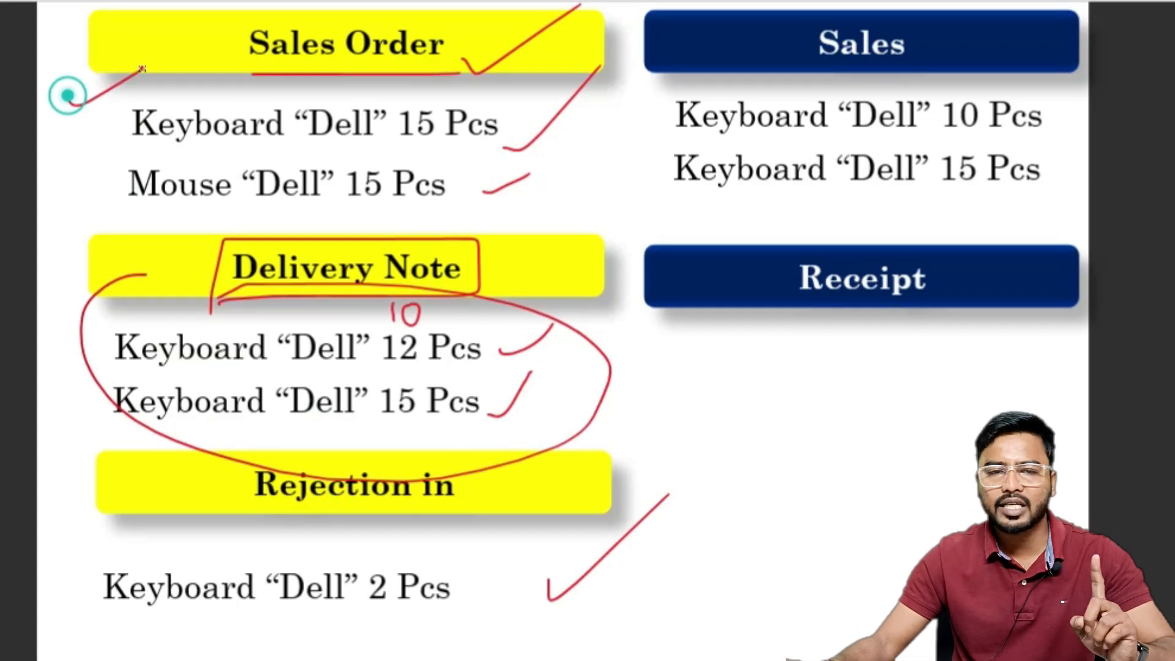
pyautogui.moveTo(46, 270); pyautogui.dragTo(186, 233)
pyautogui.moveTo(66, 511); pyautogui.dragTo(146, 496)
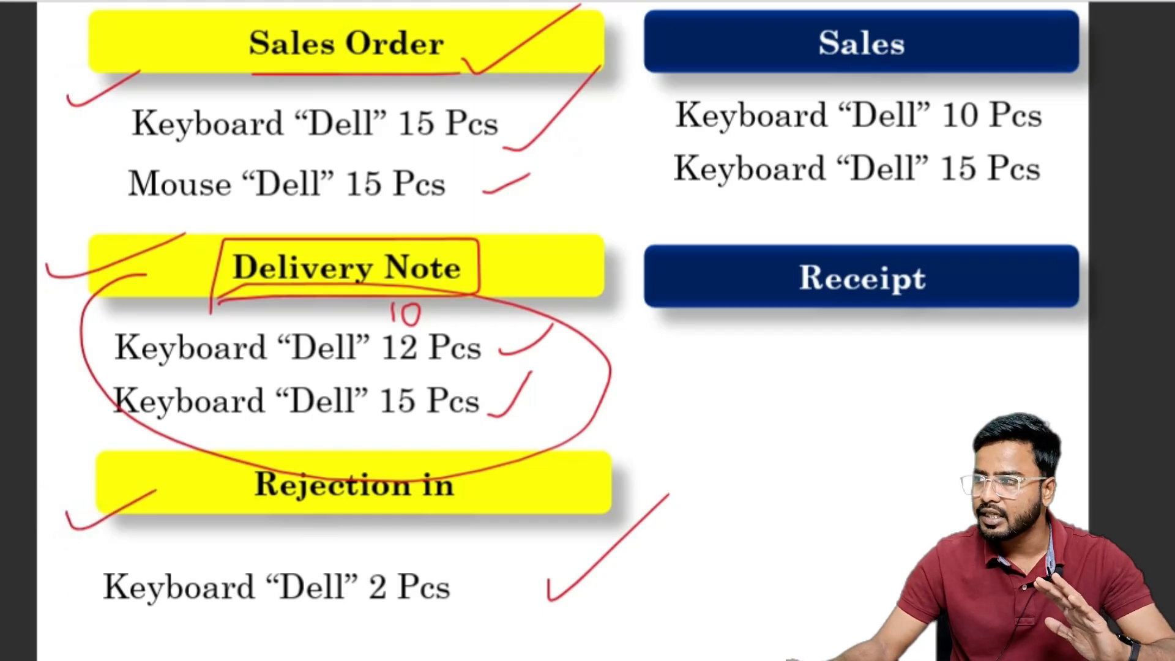
pyautogui.moveTo(446, 365); pyautogui.dragTo(506, 364)
pyautogui.moveTo(370, 436); pyautogui.dragTo(505, 445)
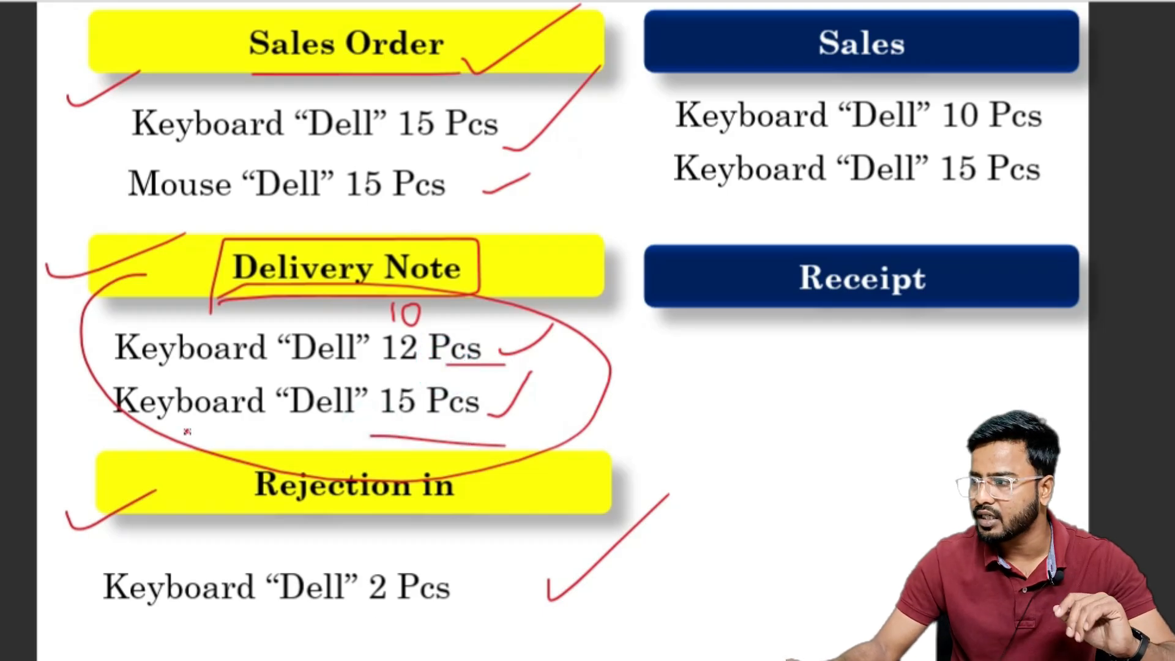
pyautogui.moveTo(125, 408); pyautogui.dragTo(257, 402)
pyautogui.moveTo(120, 438); pyautogui.dragTo(208, 432)
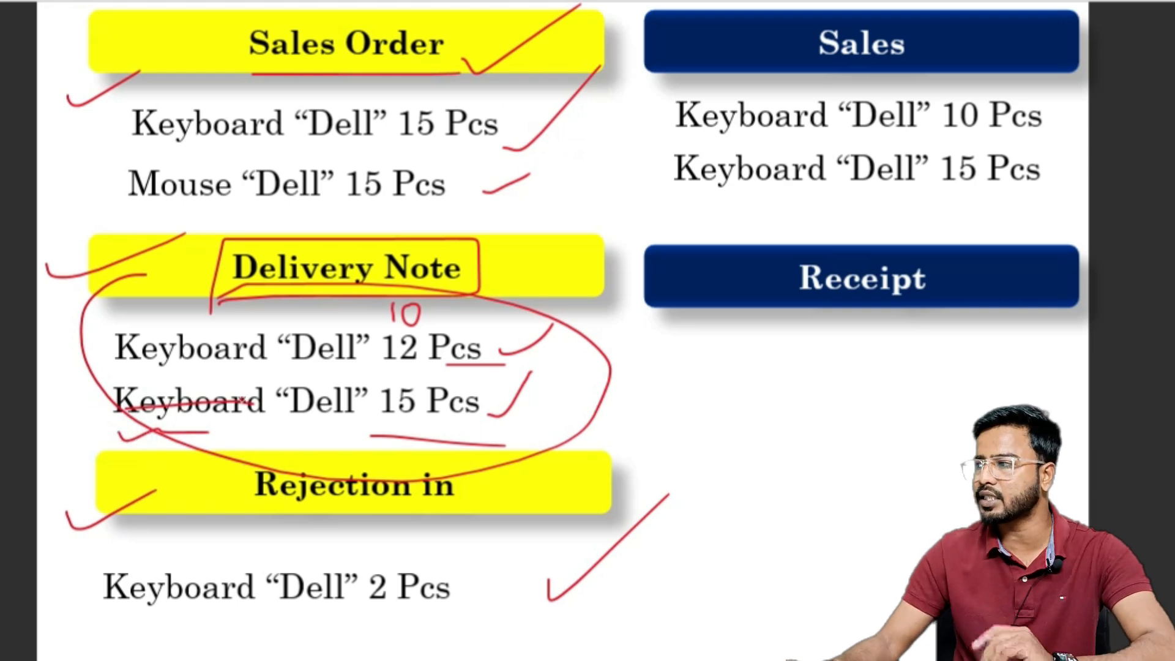
pyautogui.moveTo(678, 174); pyautogui.dragTo(781, 174)
pyautogui.moveTo(677, 211); pyautogui.dragTo(811, 202)
pyautogui.moveTo(966, 122)
pyautogui.mouseDown()
pyautogui.moveTo(974, 137)
pyautogui.moveTo(970, 113)
pyautogui.moveTo(950, 97)
pyautogui.mouseUp()
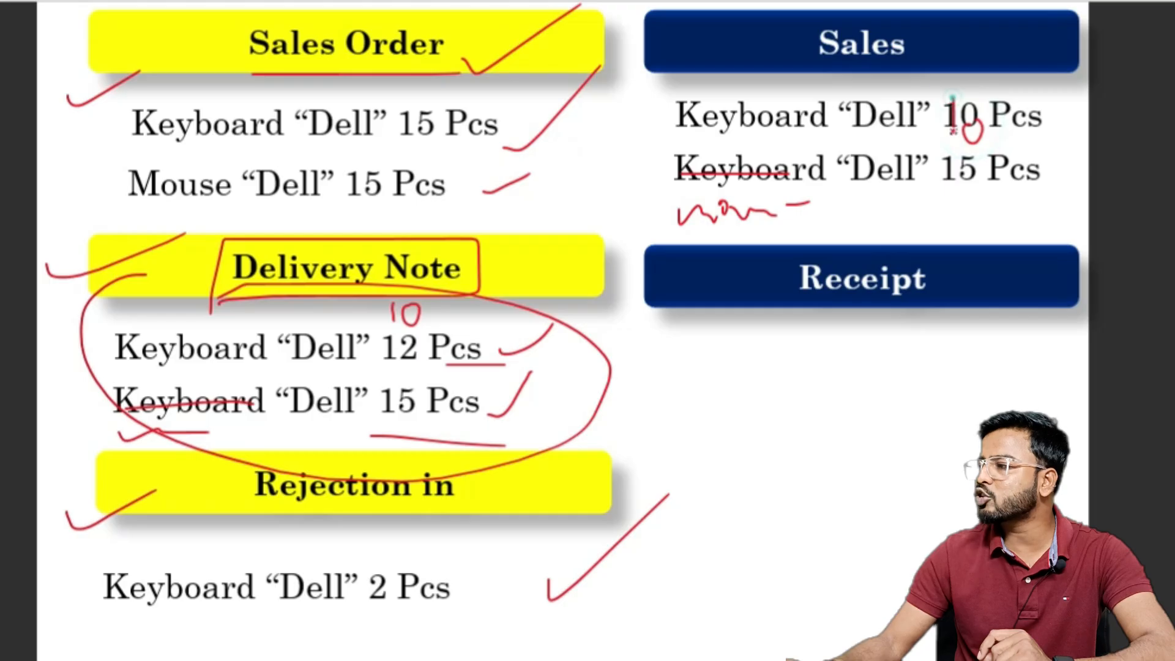
pyautogui.moveTo(936, 199); pyautogui.dragTo(1054, 198)
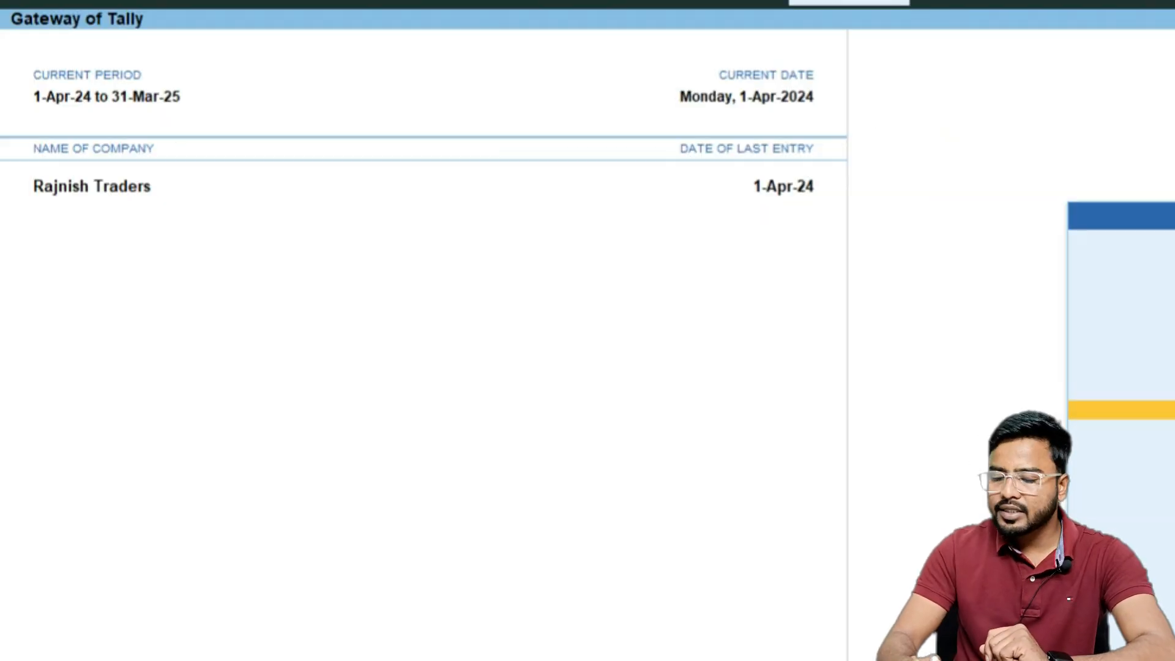
# Start a sales voucher for Ankesh Electronics against delivery note tracking number 123, with Sales A/c as the sales ledger
pyautogui.press('Return')
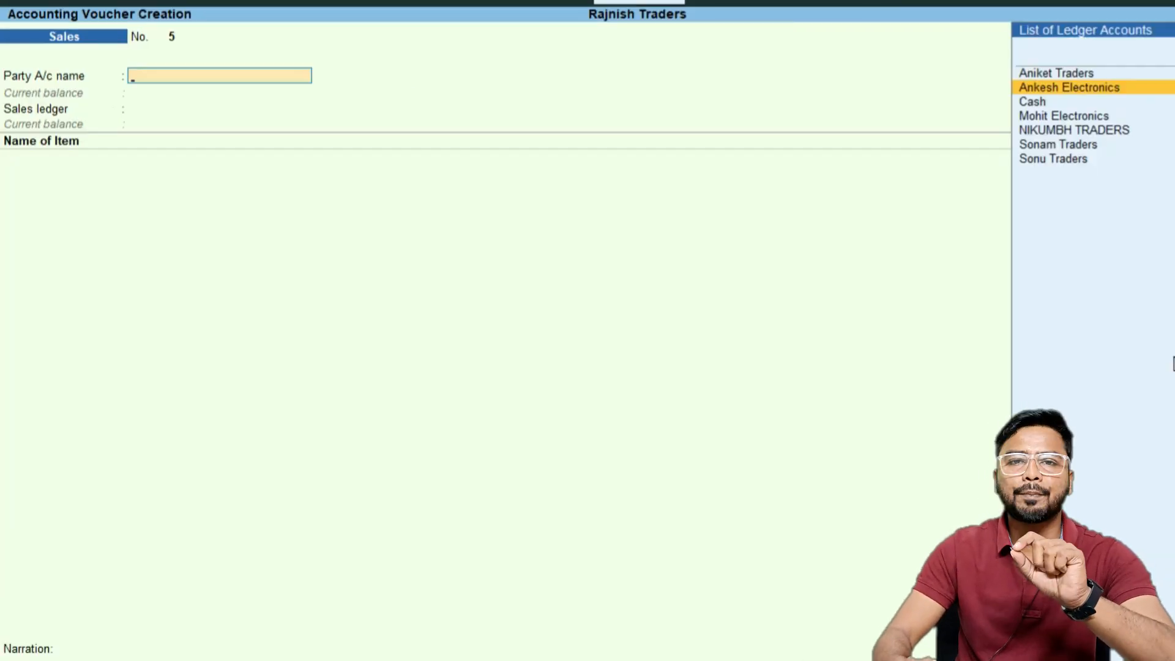
pyautogui.press('Return')
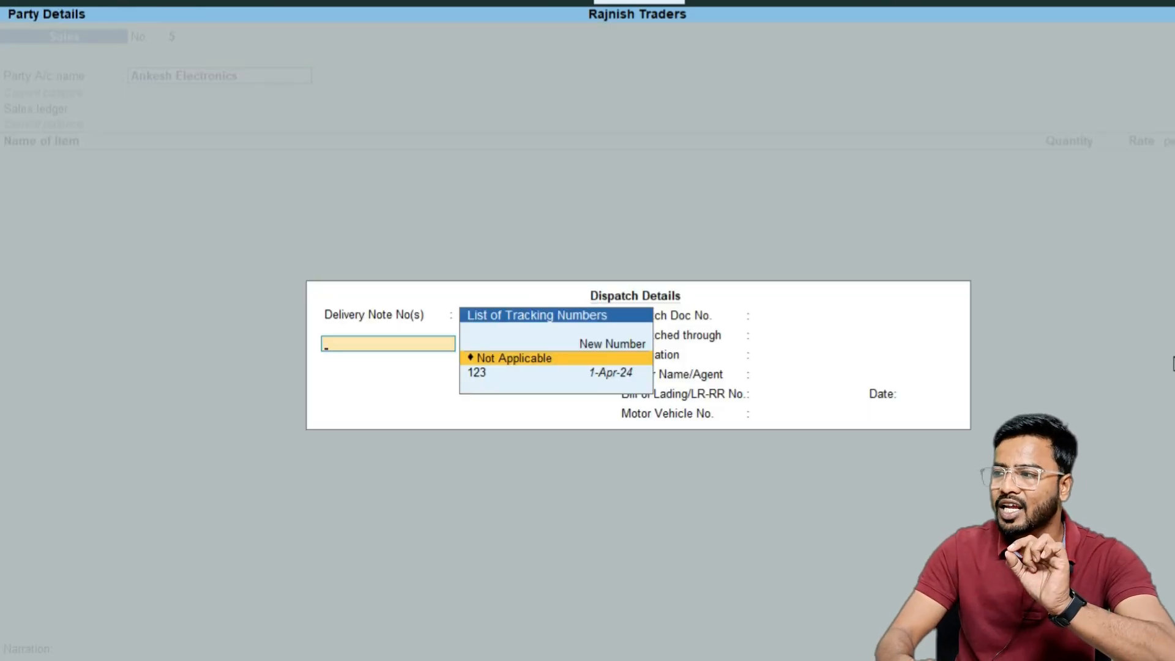
pyautogui.press('Down')
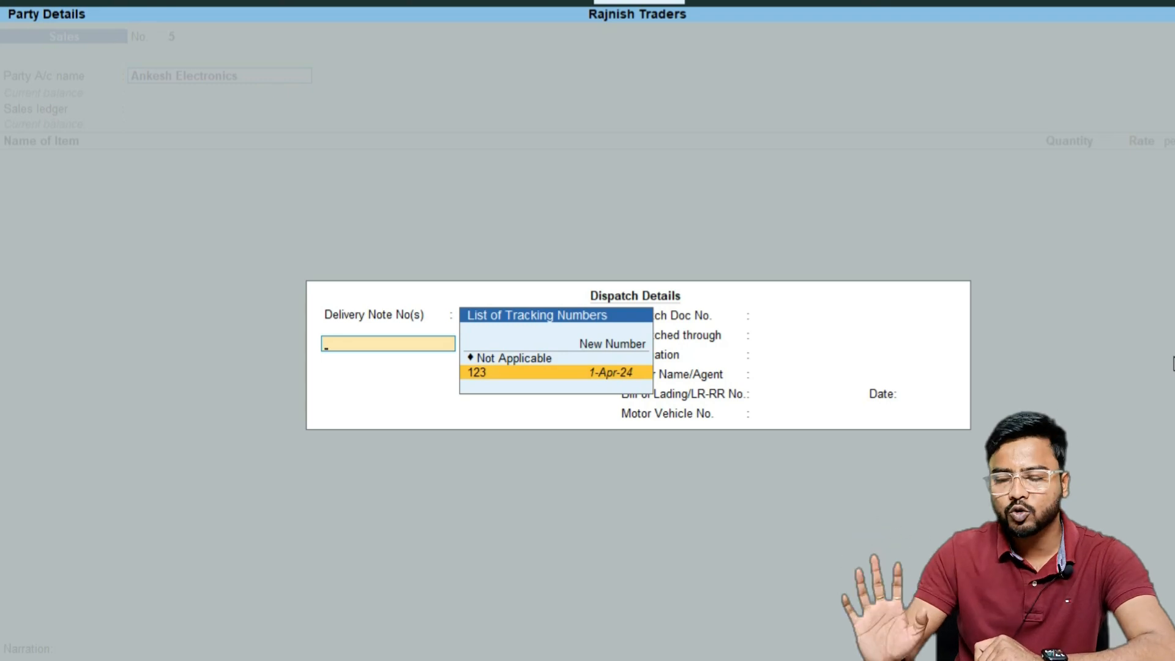
pyautogui.press('Return')
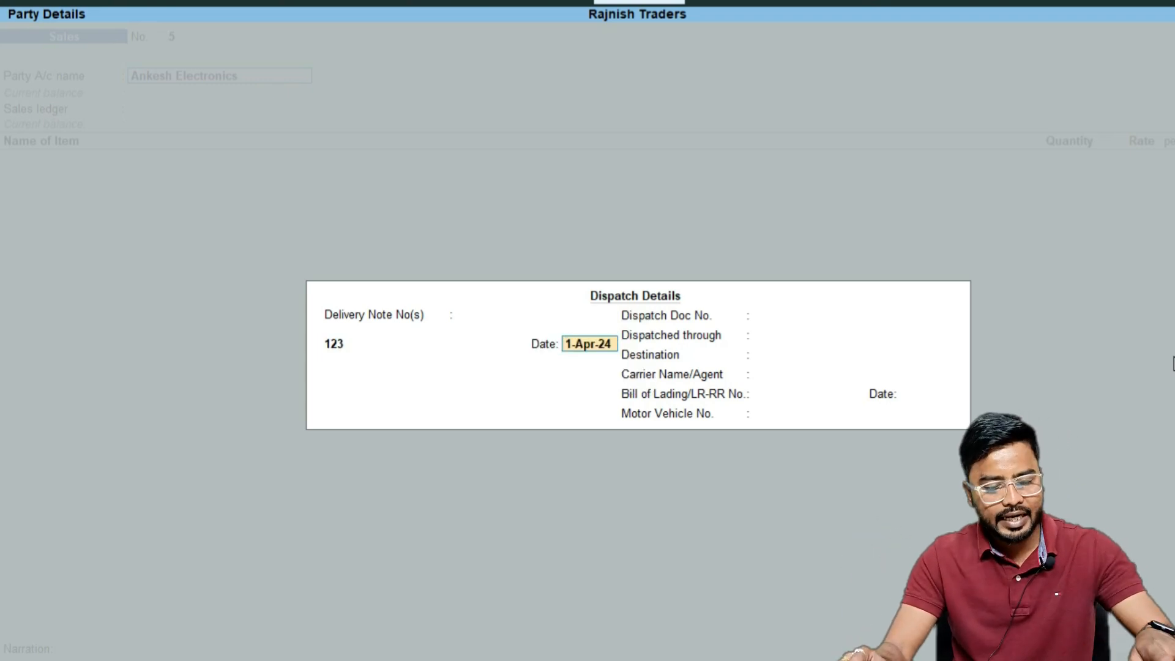
pyautogui.press('Return')
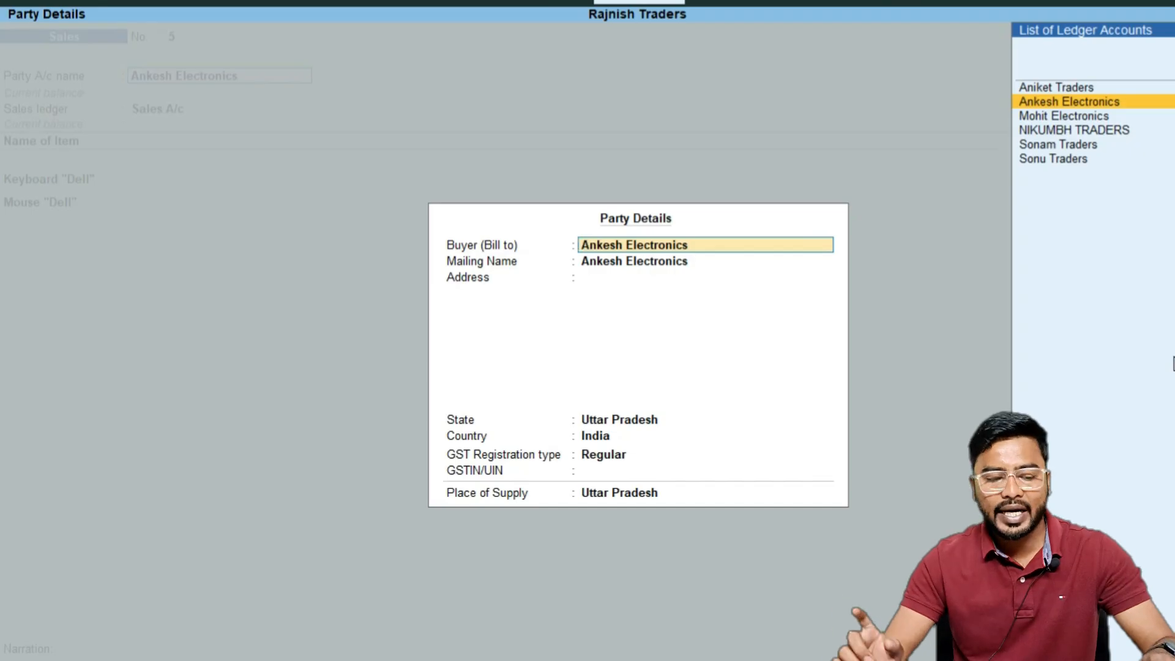
pyautogui.hotkey('ctrl', 'a')
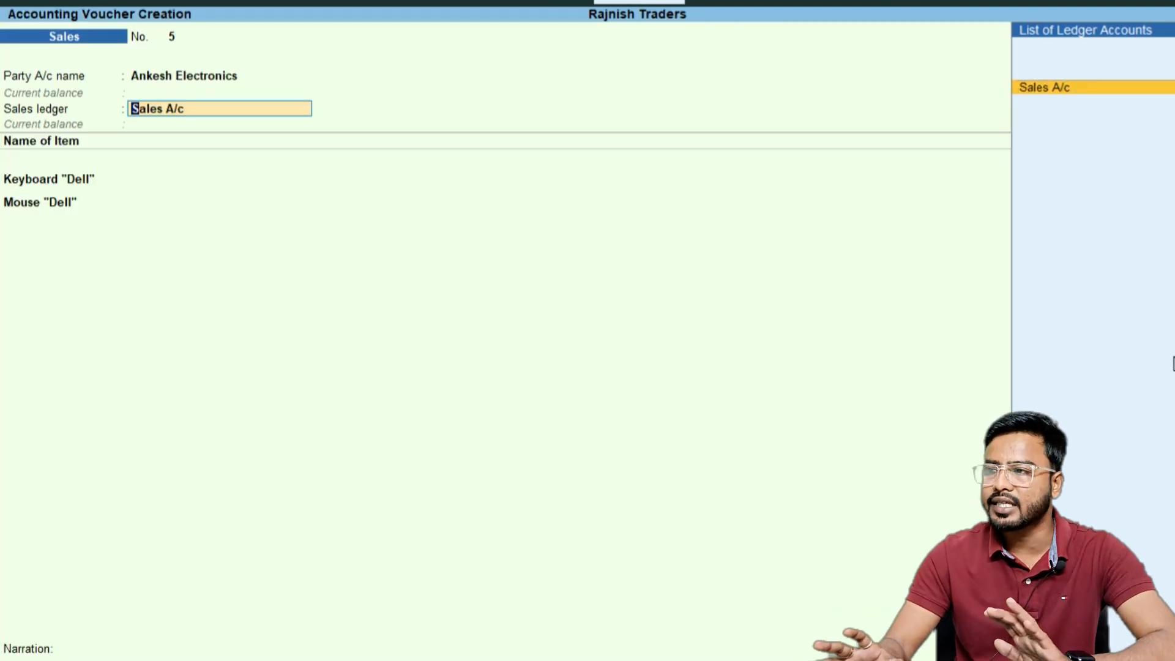
pyautogui.press('Return')
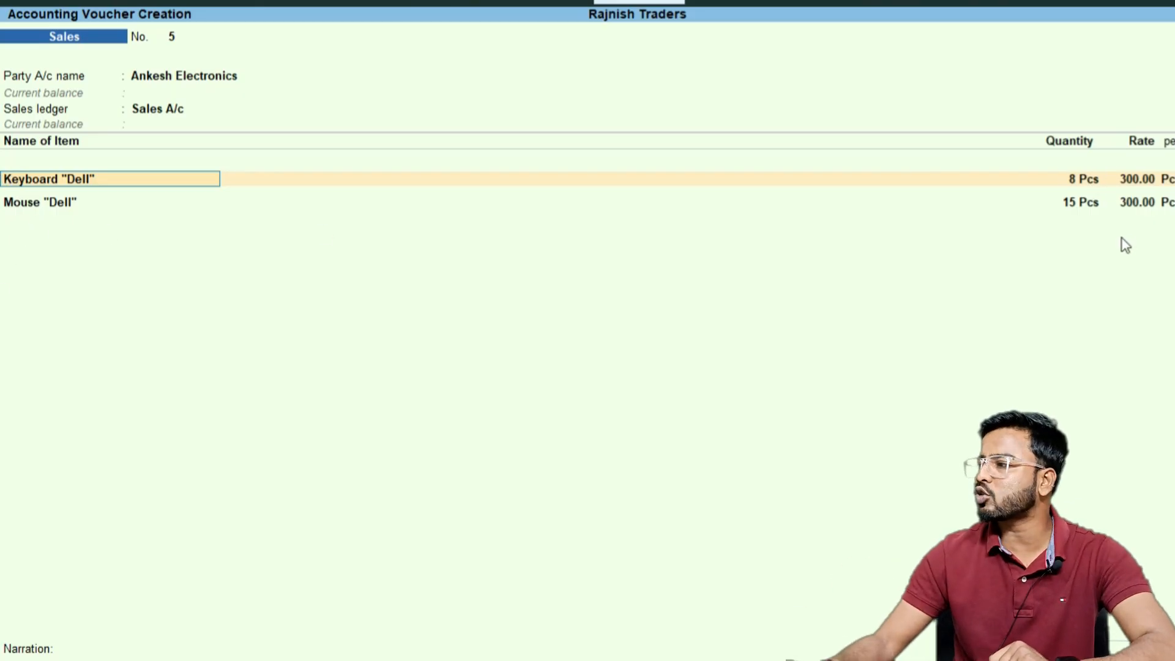
# Accept the Dell keyboard and mouse lines and set the bill-wise reference to New Ref 5 for 6,900.00 Dr
pyautogui.press('Down')
pyautogui.press('Return')
pyautogui.press('Return')
pyautogui.press('Return')
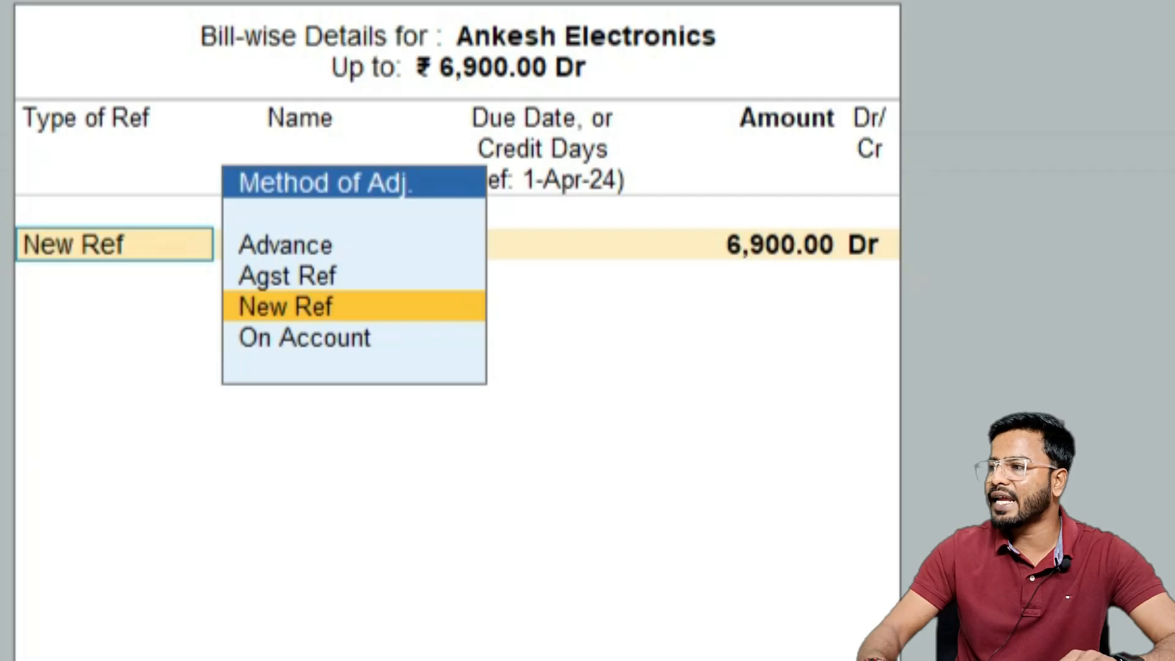
pyautogui.press('Return')
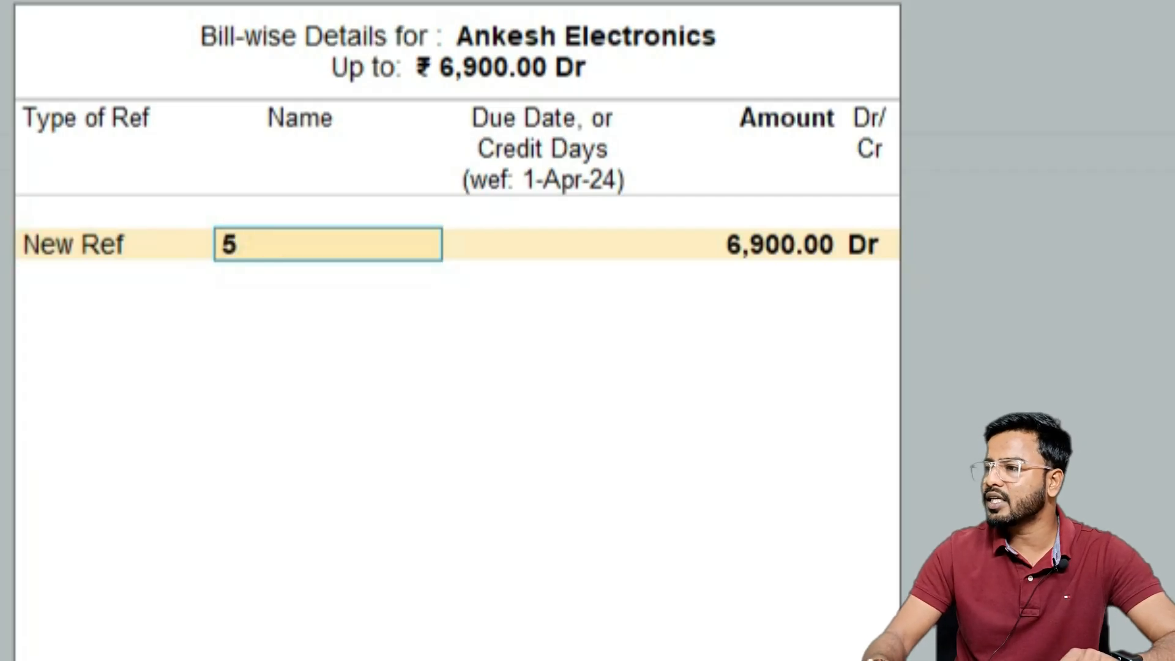
pyautogui.press('Return')
pyautogui.press('Return')
pyautogui.press('Return')
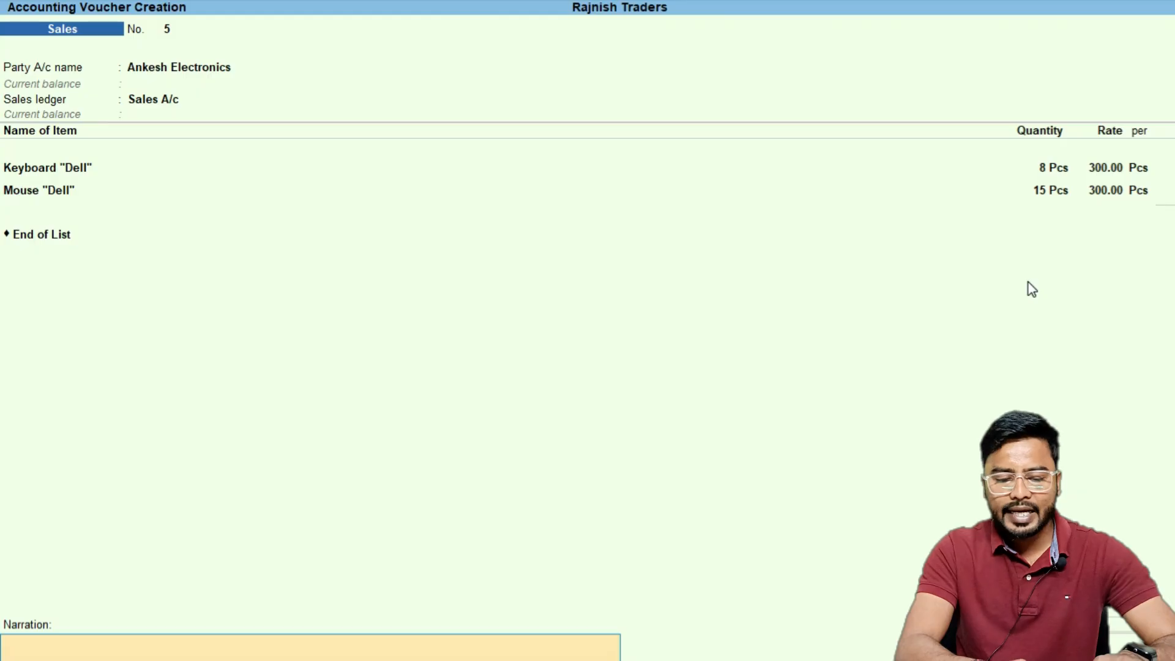
# Enter the narration "Sold goods to ankesh elec" and save the sales voucher
pyautogui.write('Sold g')
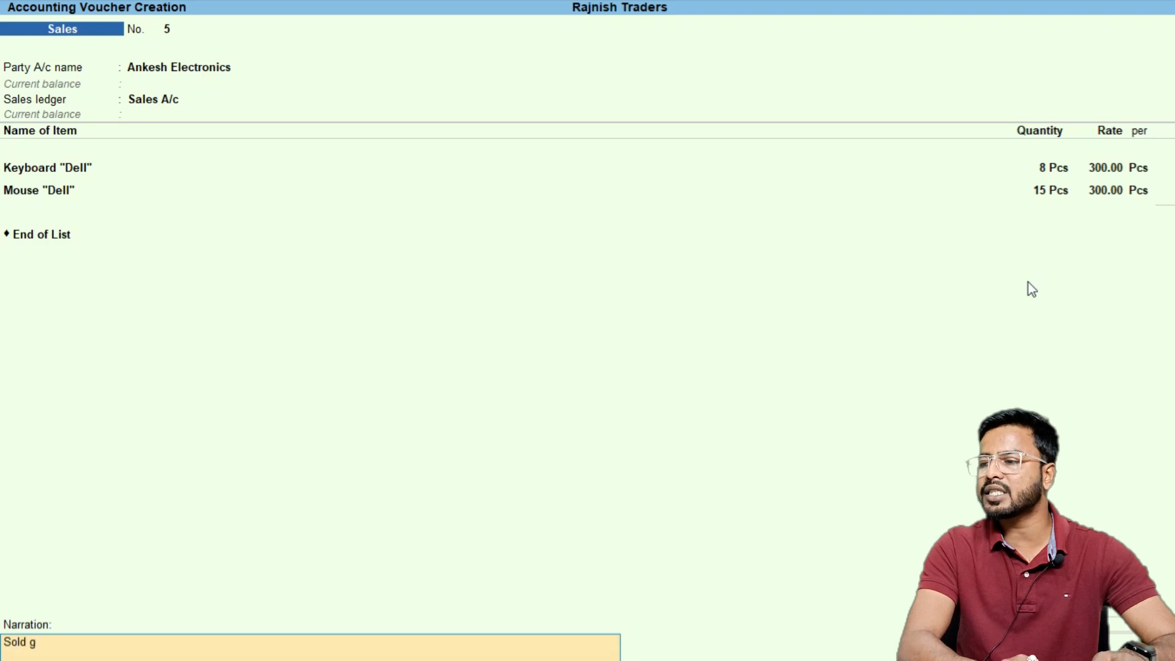
pyautogui.write('oods to ank')
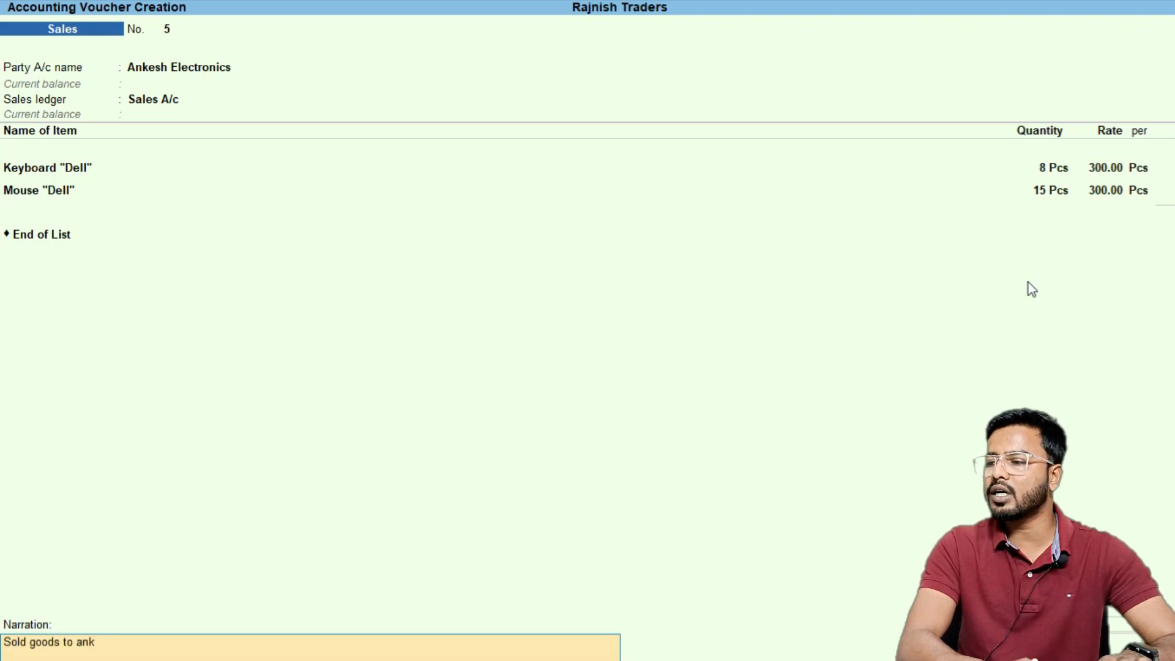
pyautogui.write('esh elect')
pyautogui.press('Return')
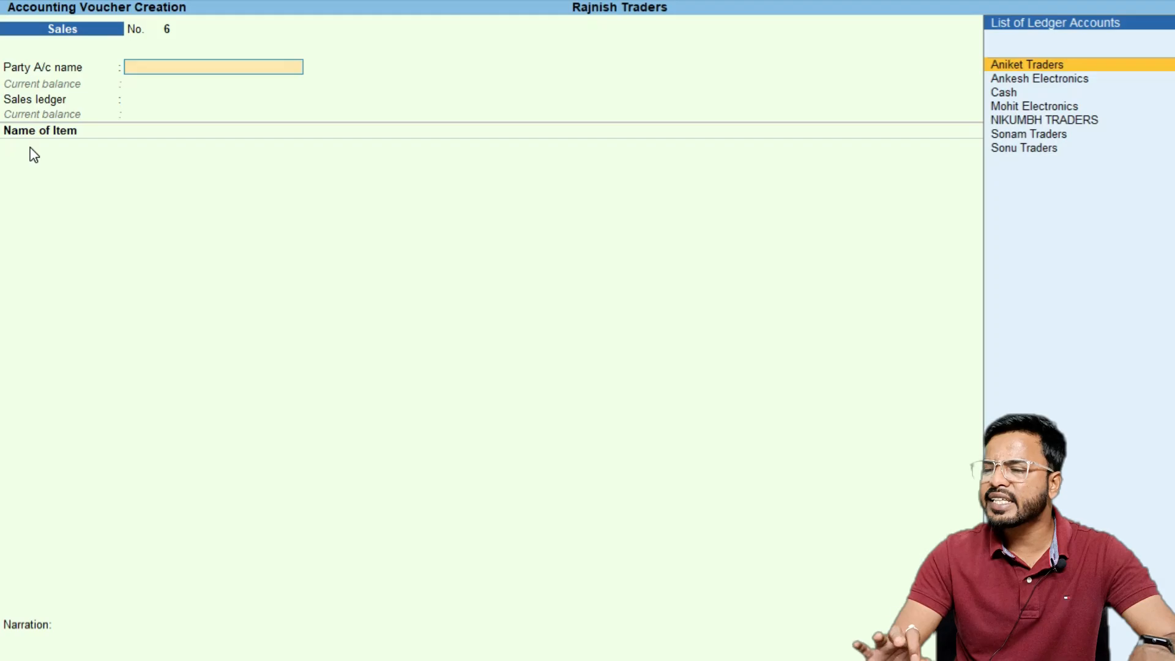
# Open the Balance Sheet and drill into Current Assets and Sundry Debtors to review Ankesh Electronics' outstanding balance
pyautogui.press('Escape')
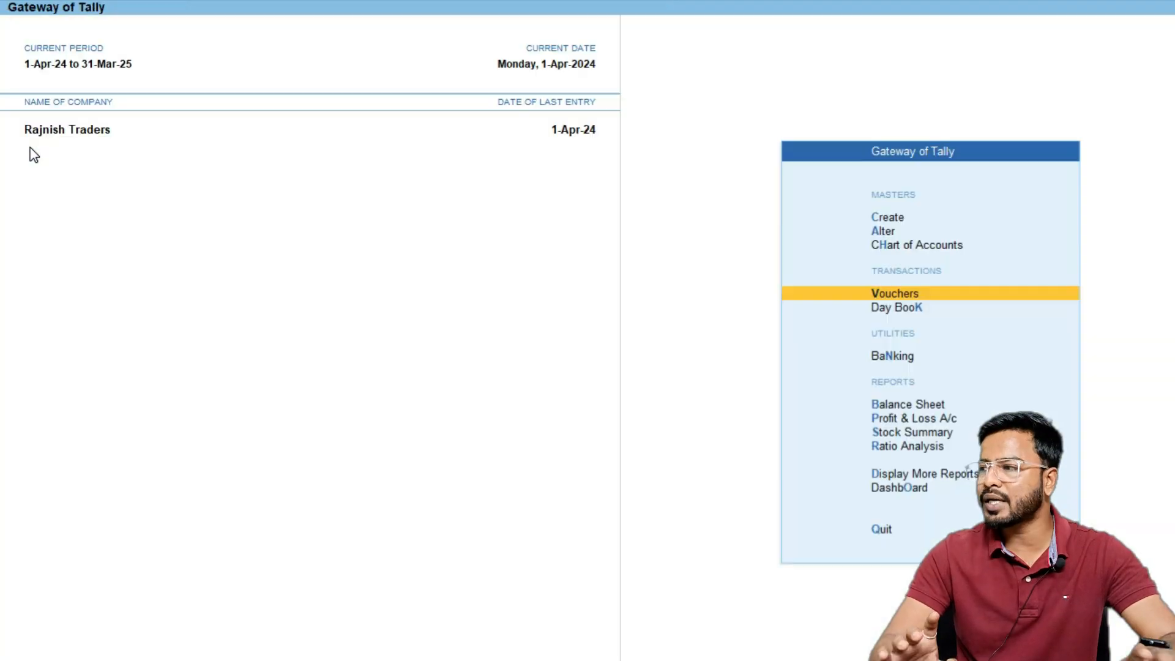
pyautogui.press('Down')
pyautogui.press('Down')
pyautogui.press('Down')
pyautogui.click(31, 149)
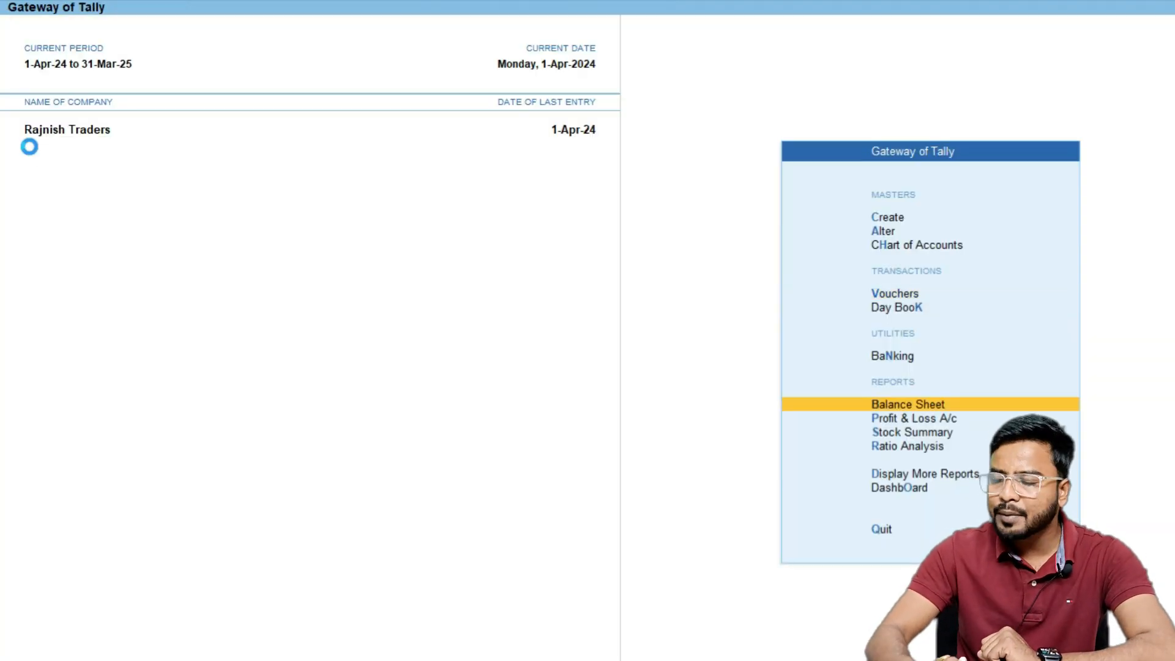
pyautogui.press('Return')
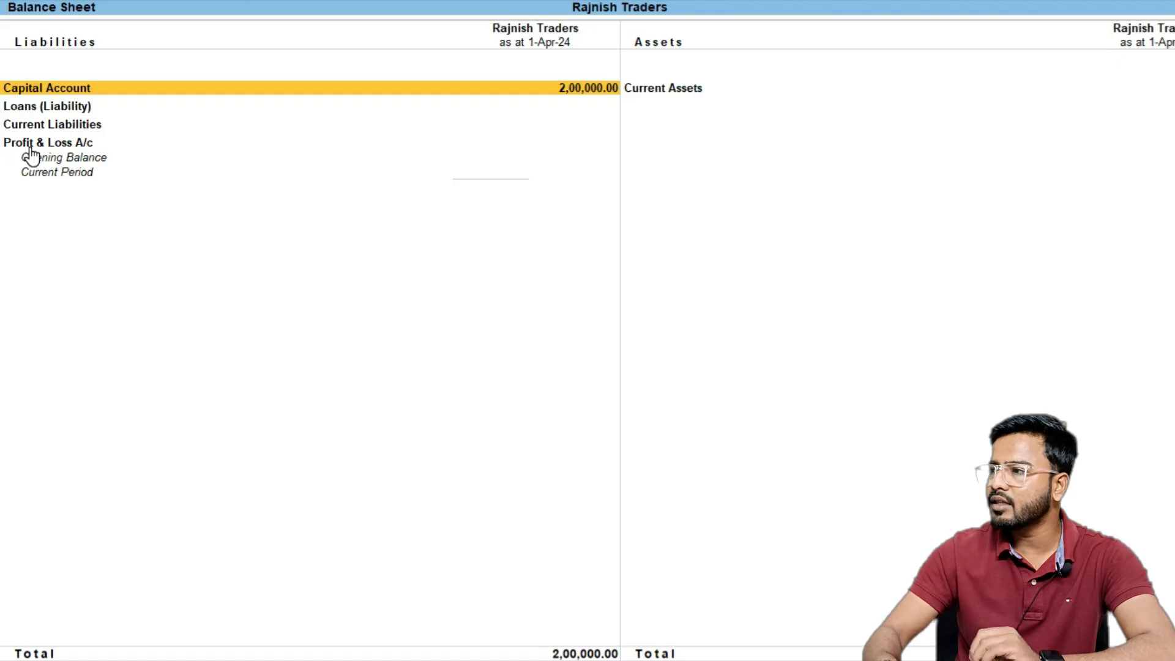
pyautogui.press('Right')
pyautogui.press('Return')
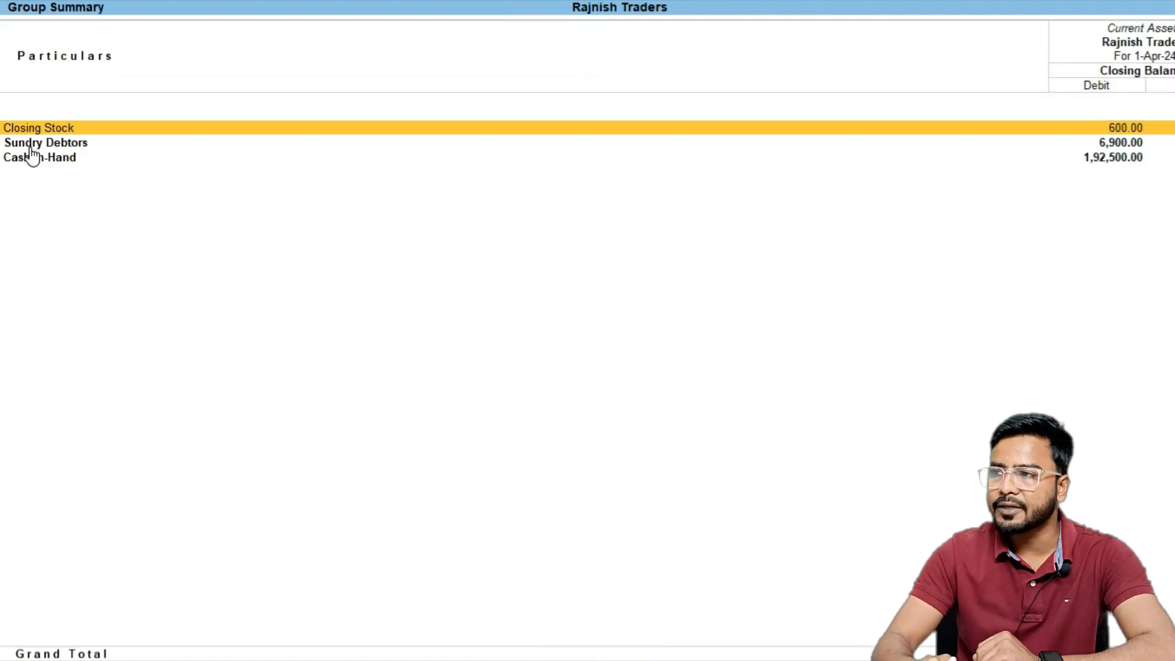
pyautogui.press('Down')
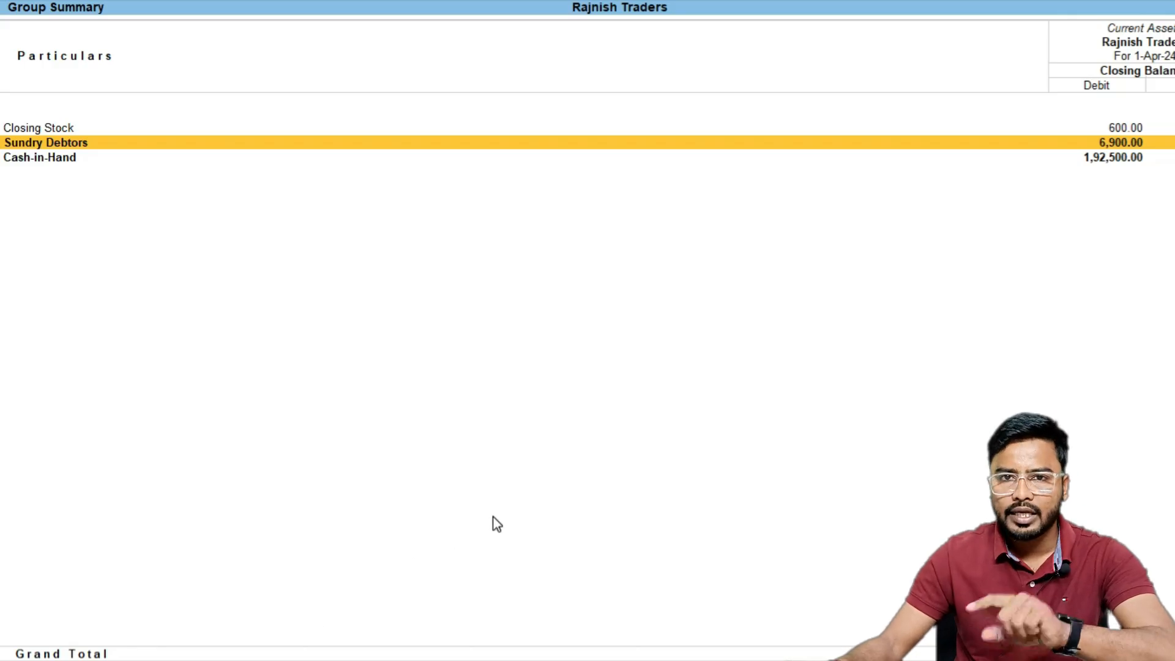
pyautogui.press('Return')
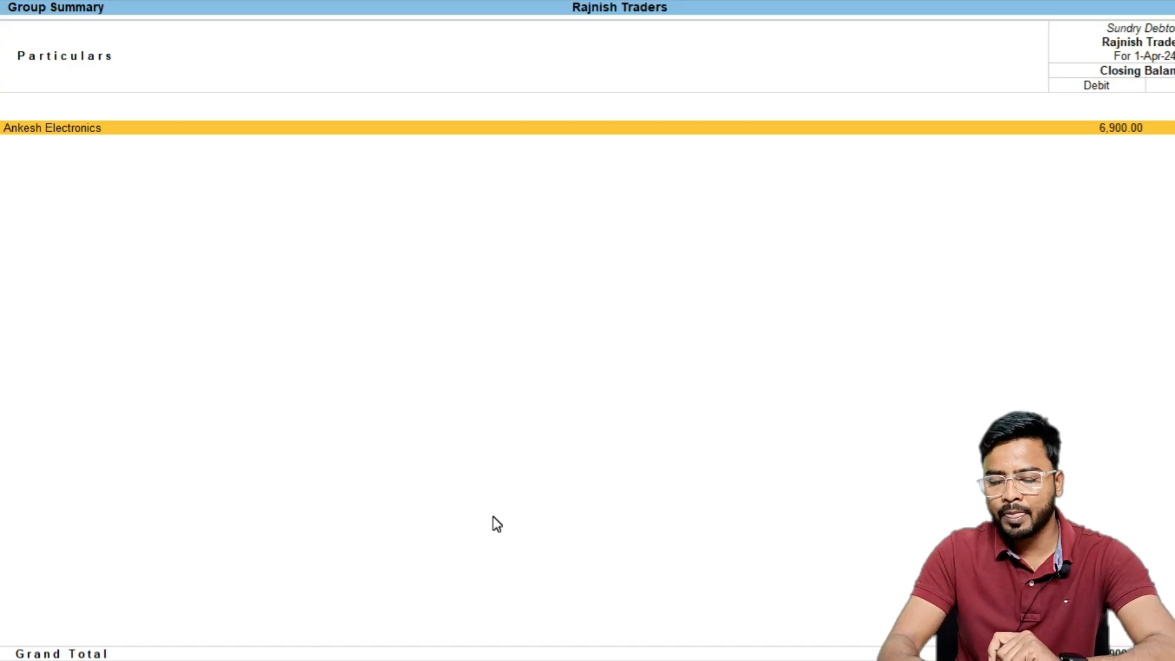
pyautogui.press('Return')
pyautogui.press('Return')
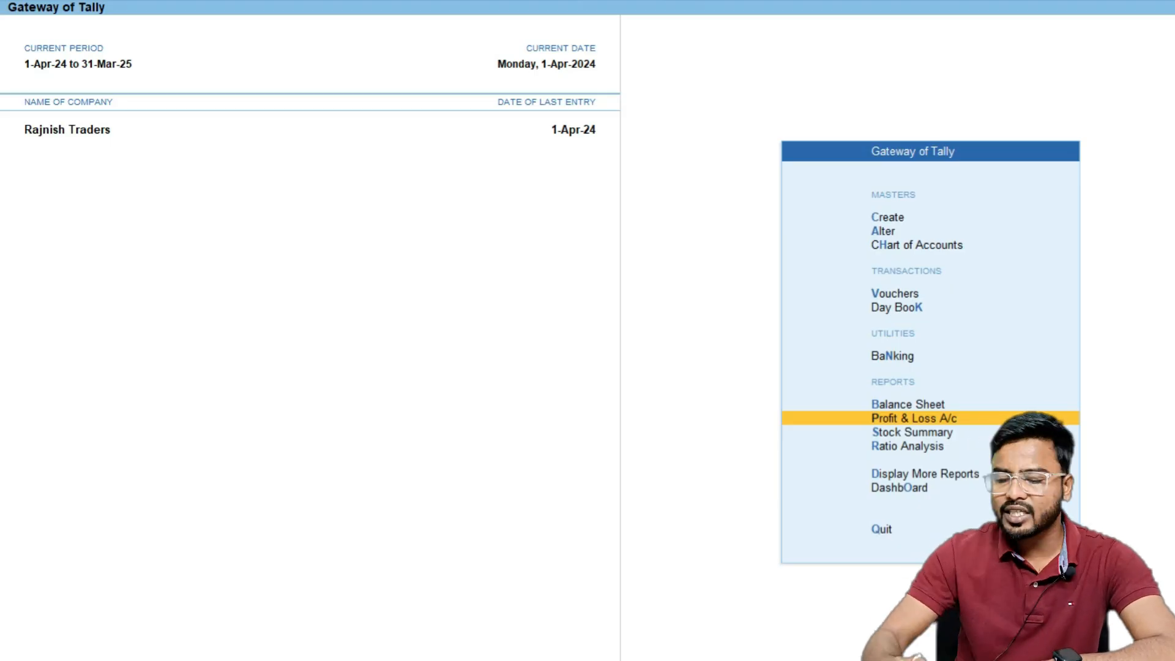
# Start a Receipt voucher with Cash as the account
pyautogui.press('Up')
pyautogui.press('Up')
pyautogui.press('Up')
pyautogui.press('Up')
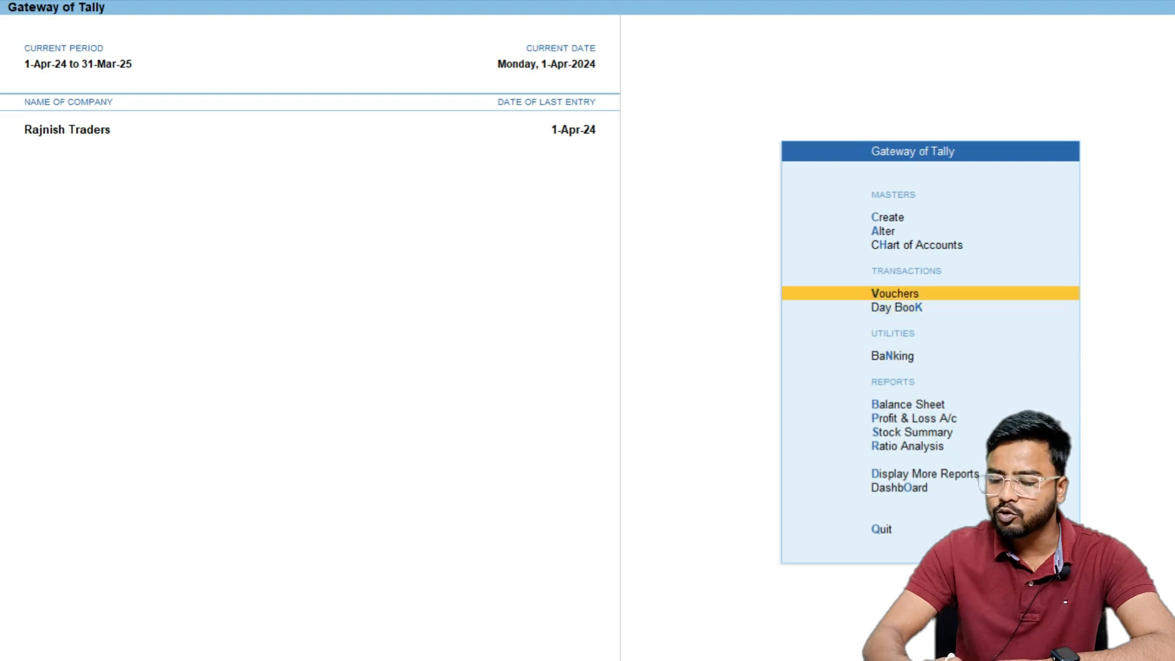
pyautogui.press('Return')
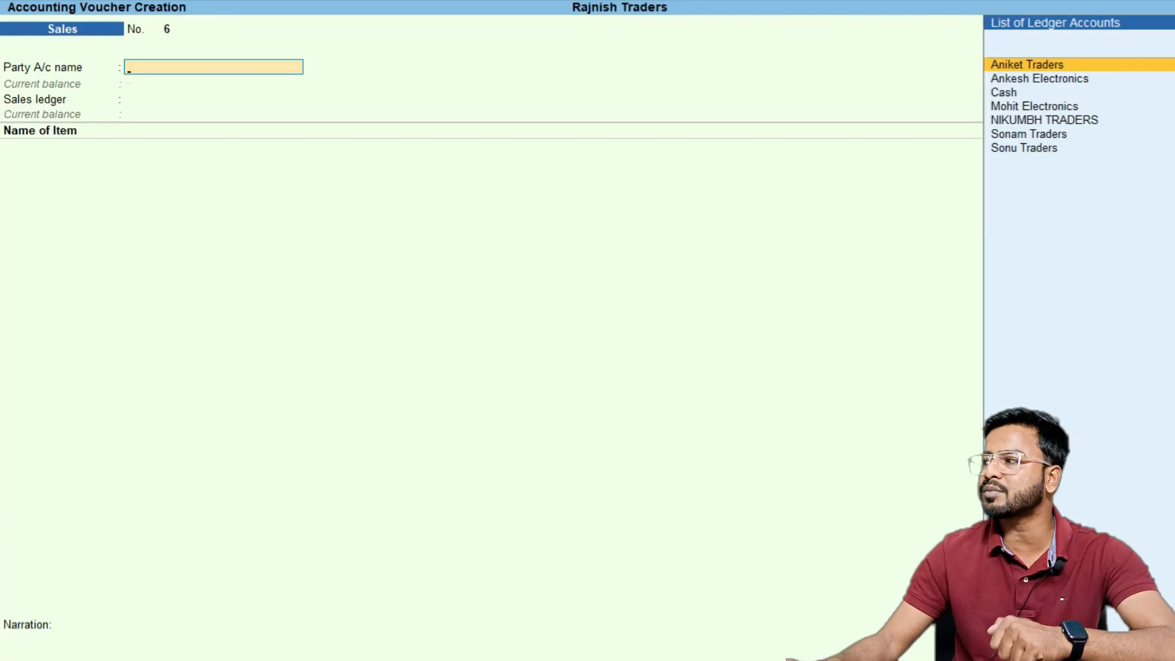
pyautogui.press('F6')
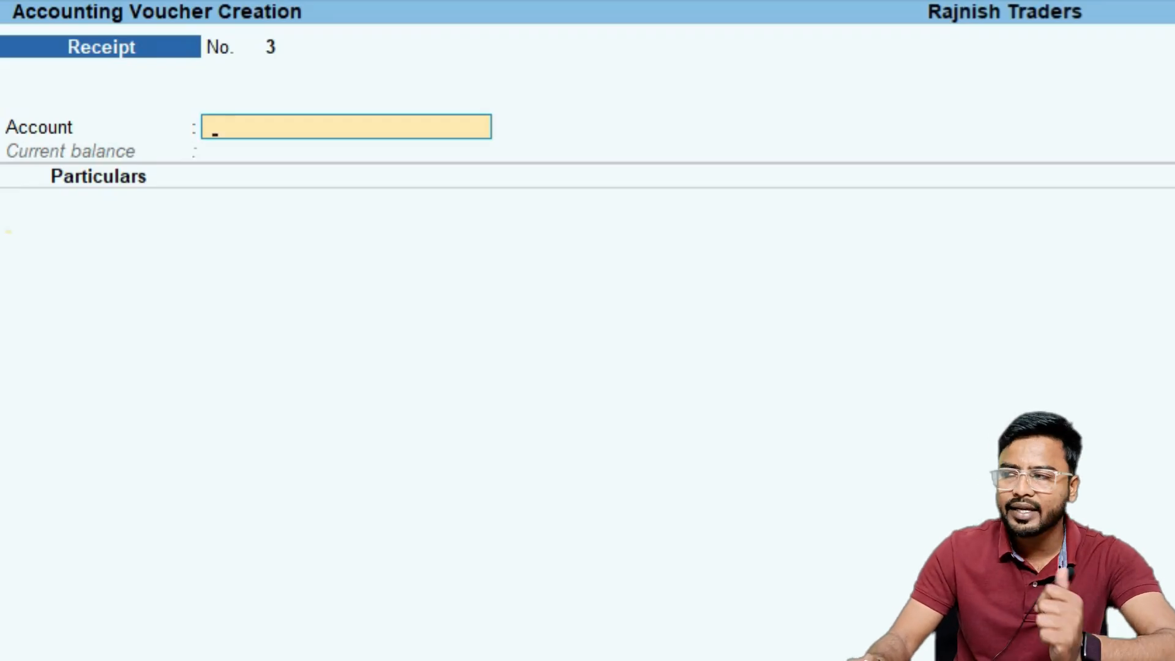
pyautogui.press('Return')
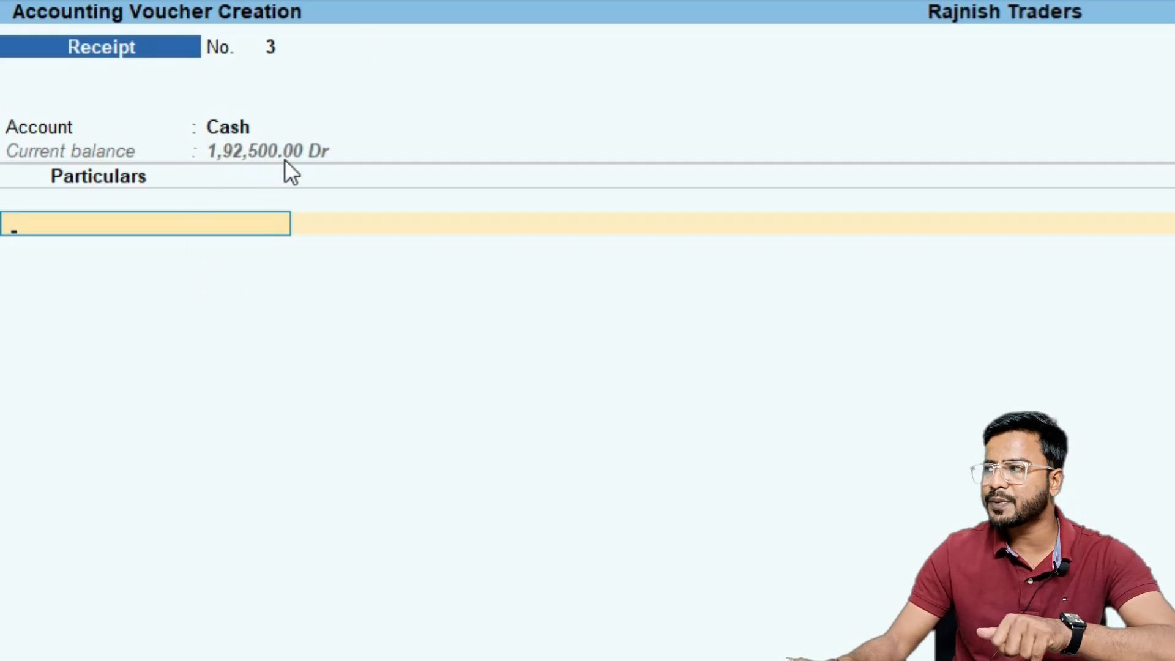
# Receive 6900 from Ankesh Electronics, adjusting it against bill reference 5
pyautogui.press('Down')
pyautogui.press('Down')
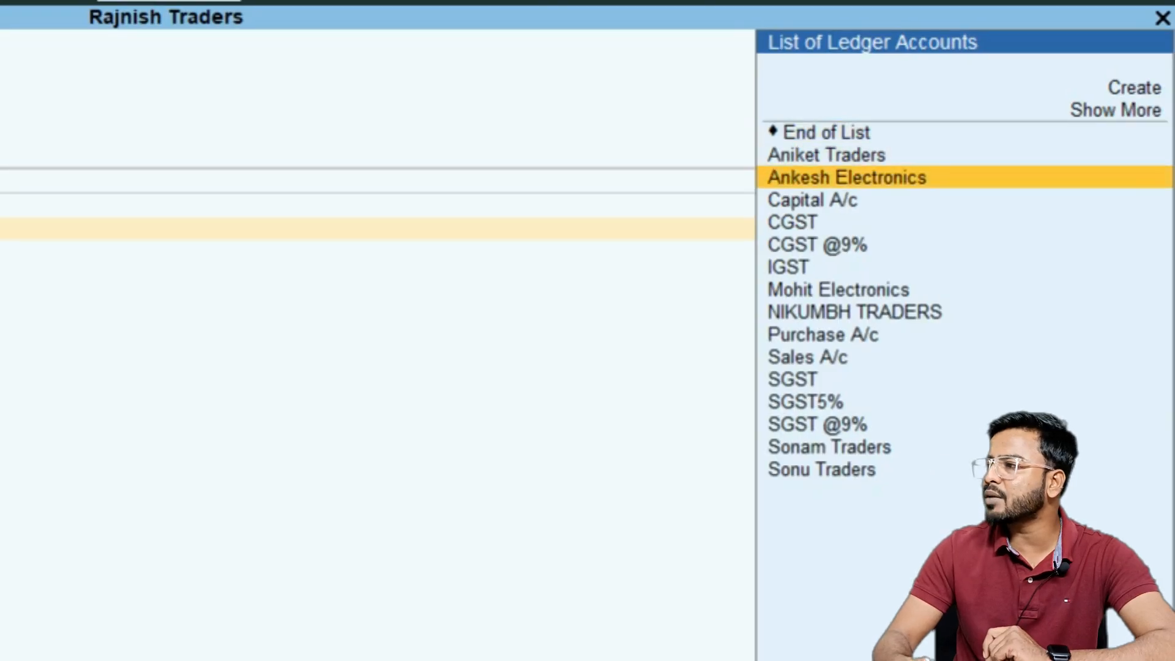
pyautogui.press('Return')
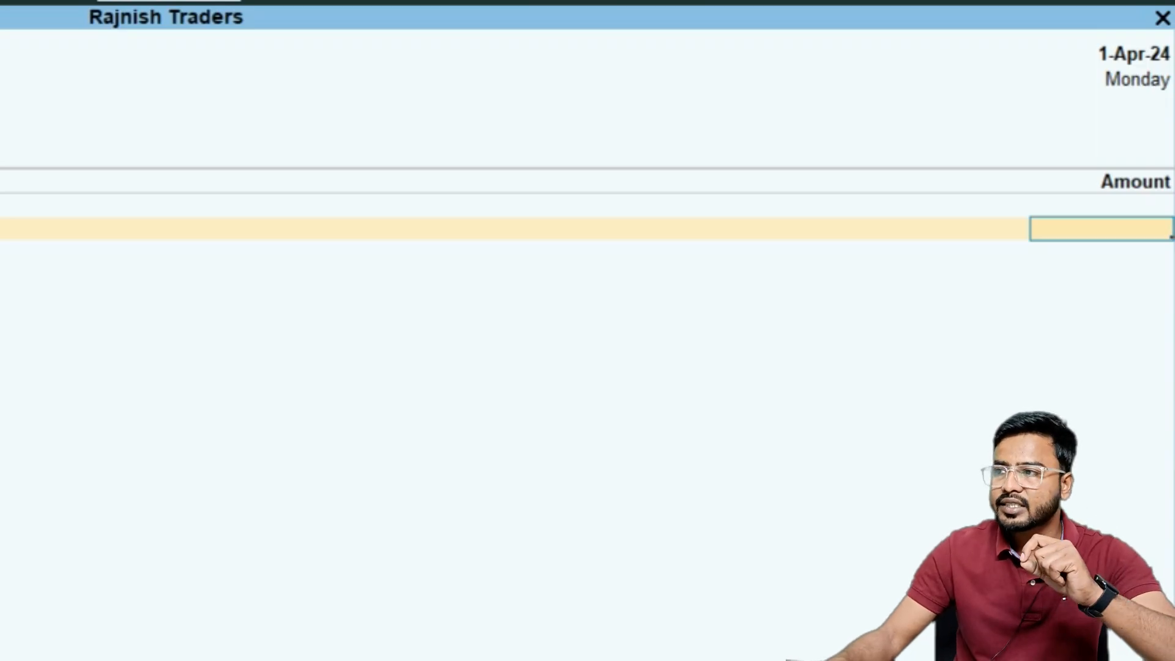
pyautogui.write('6900')
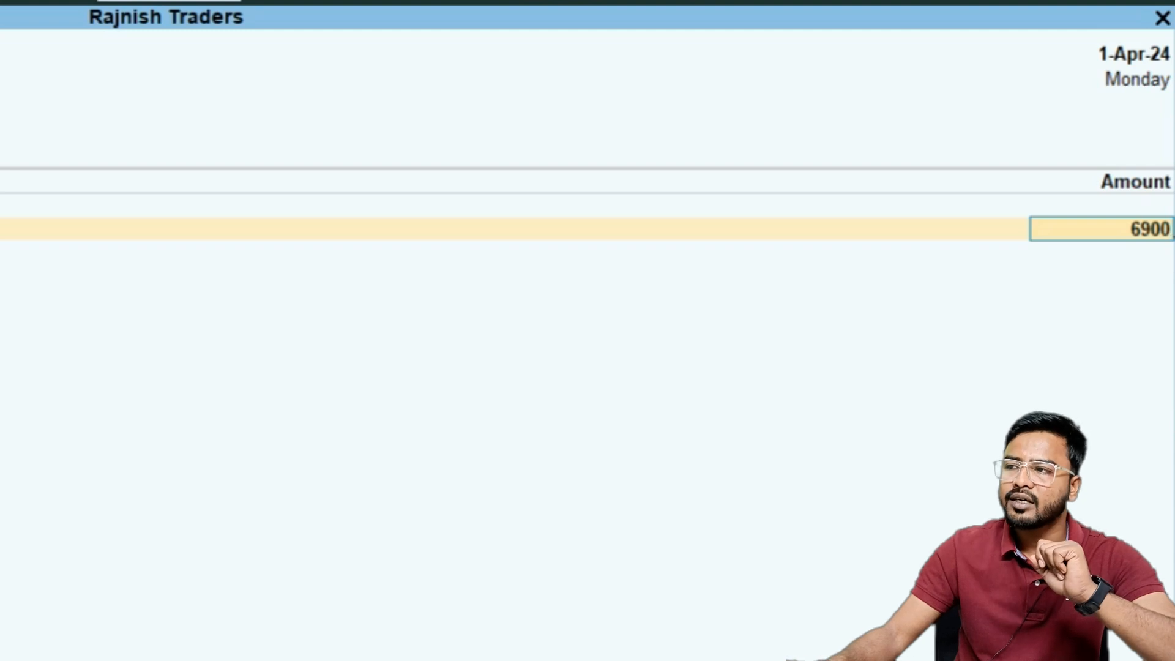
pyautogui.press('Return')
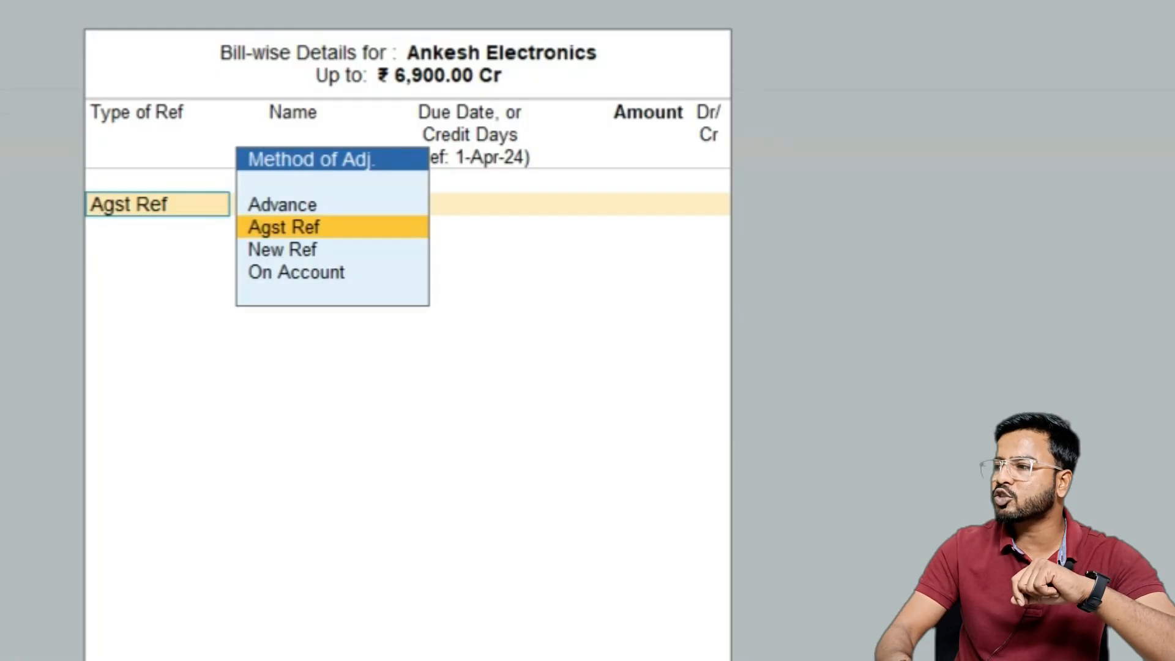
pyautogui.press('Return')
pyautogui.press('Return')
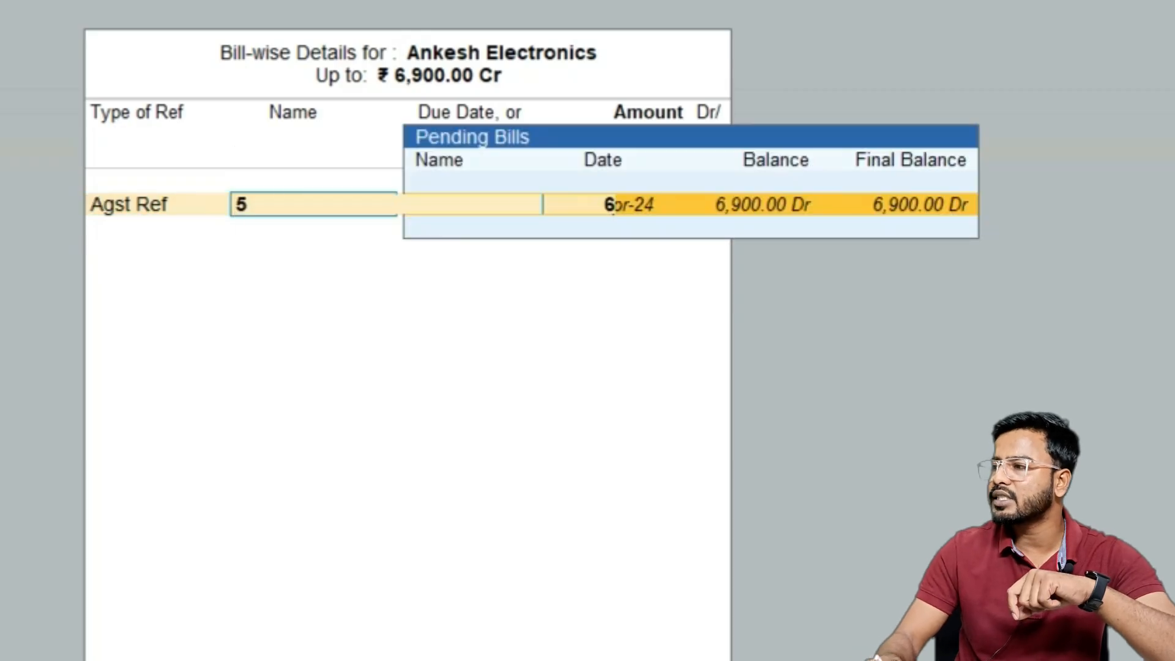
pyautogui.press('Return')
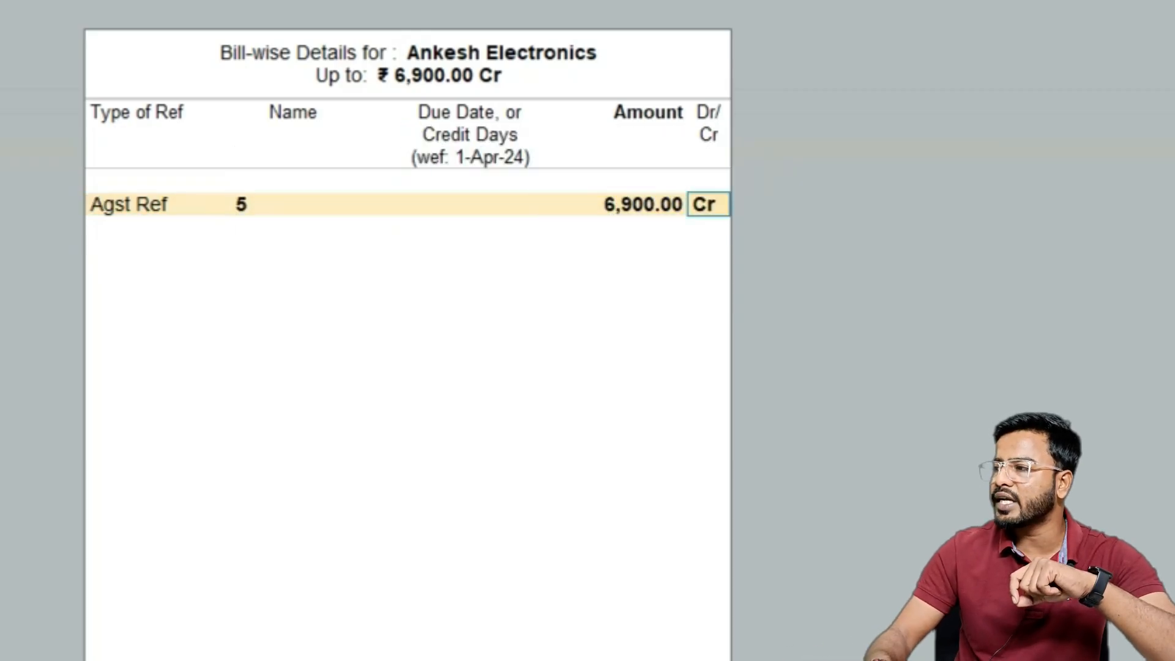
pyautogui.press('Return')
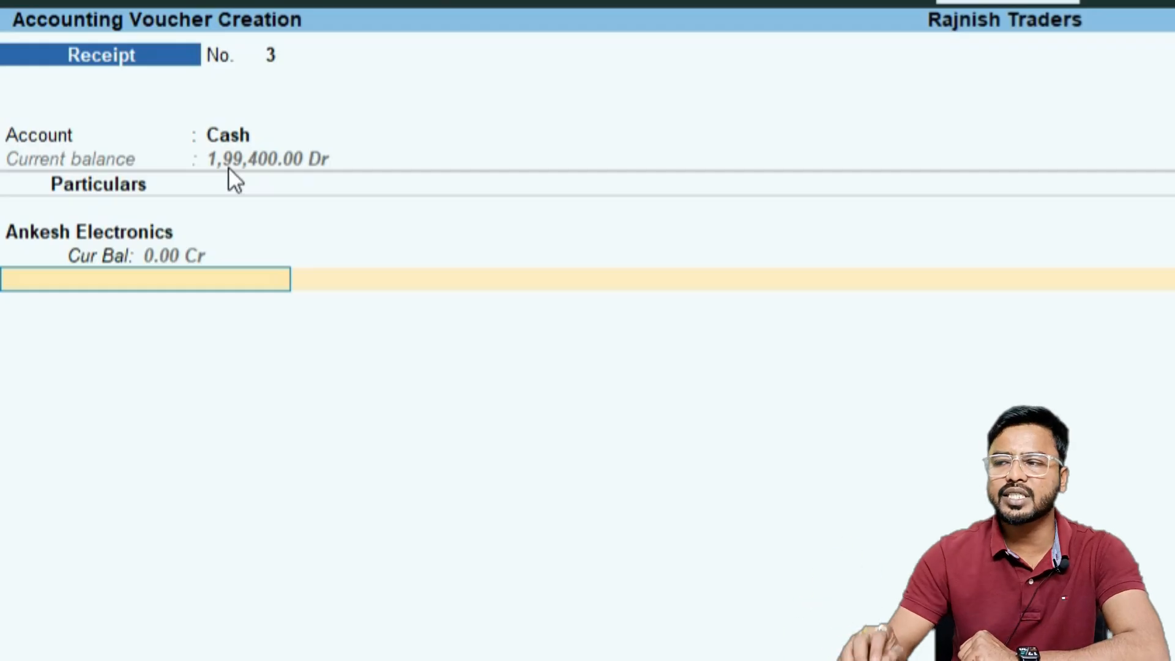
# Enter the narration "got payment from ankesh electronics" and save the receipt voucher
pyautogui.press('Return')
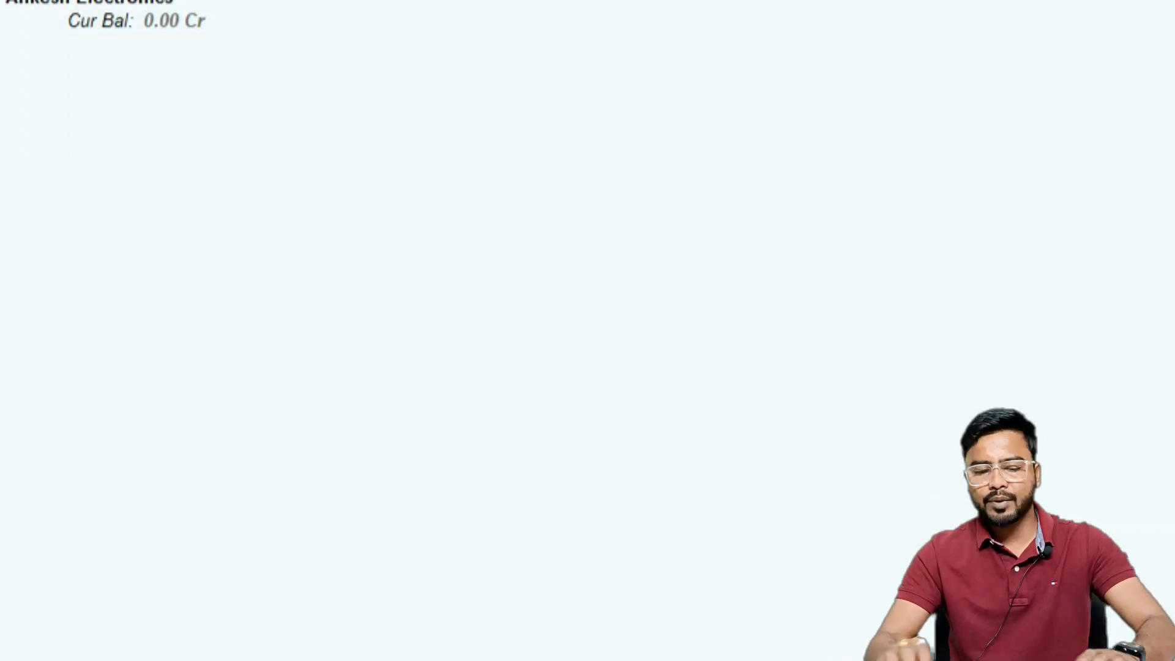
pyautogui.write('got')
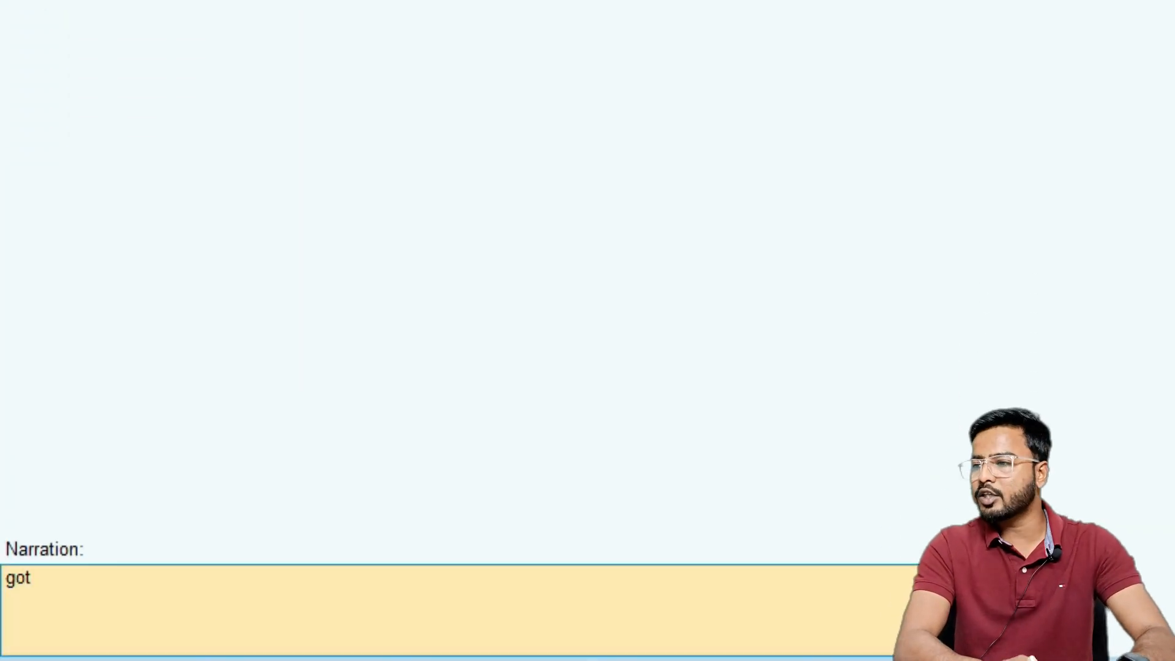
pyautogui.write(' payment from')
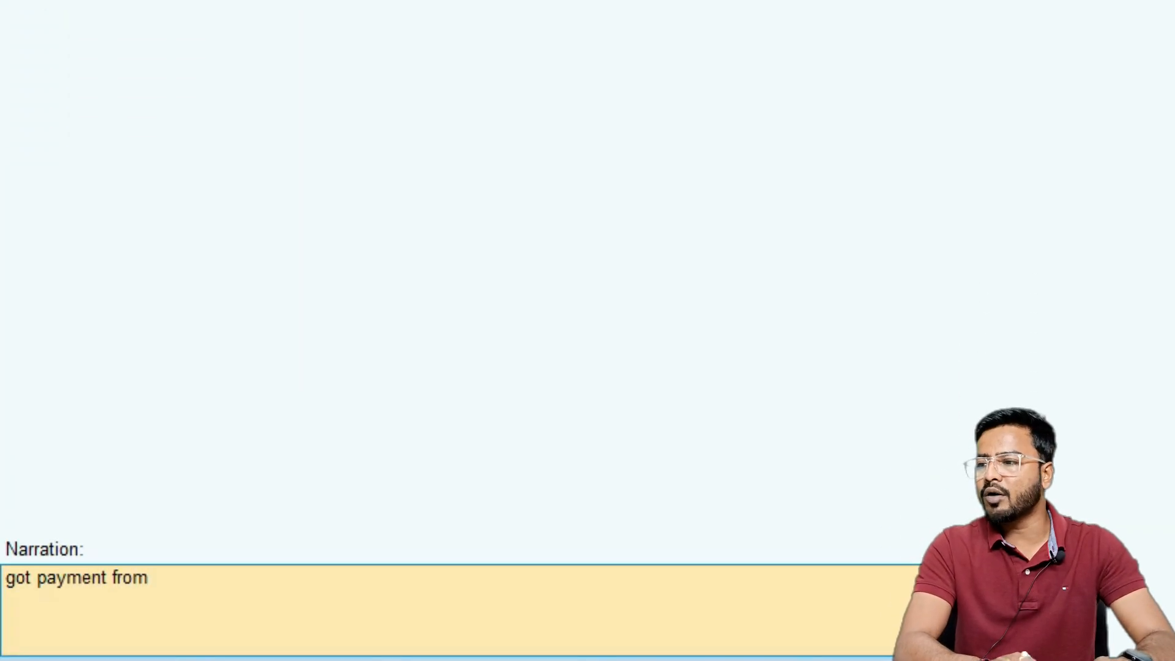
pyautogui.write(' ankesh el')
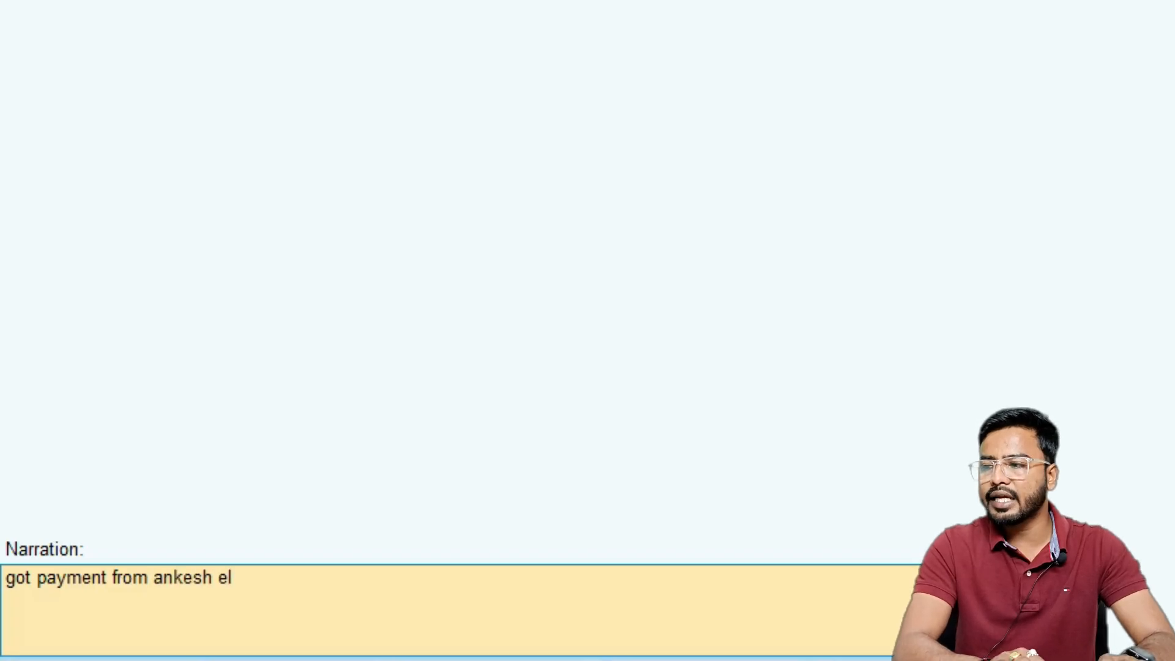
pyautogui.write('ectronics')
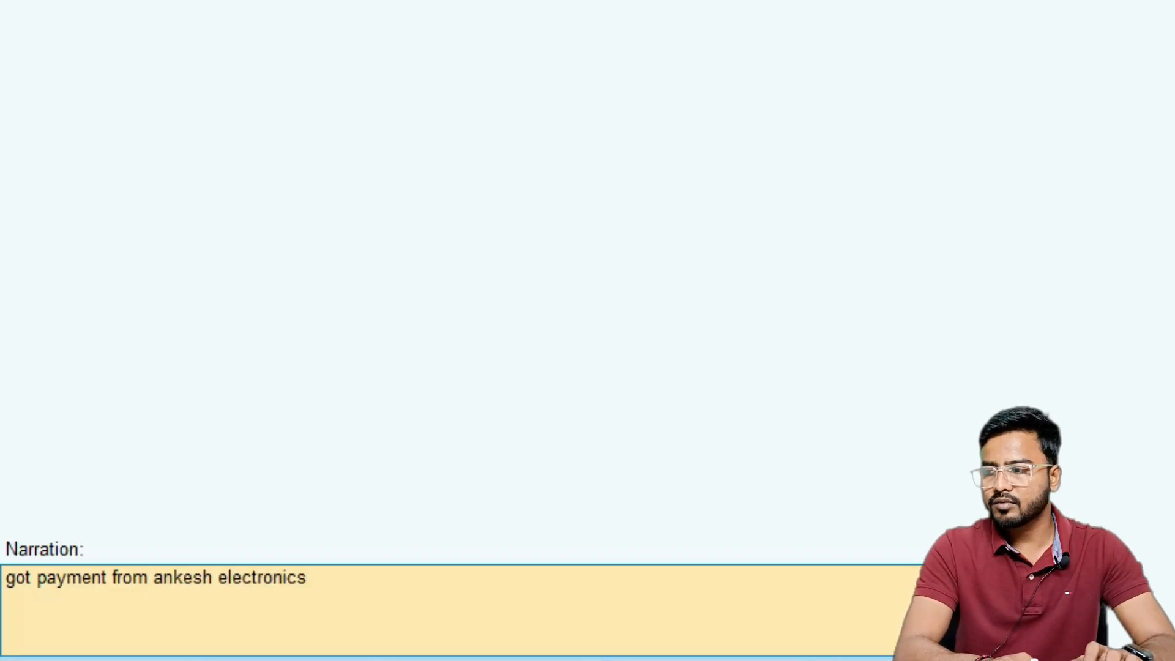
pyautogui.press('Return')
pyautogui.press('Return')
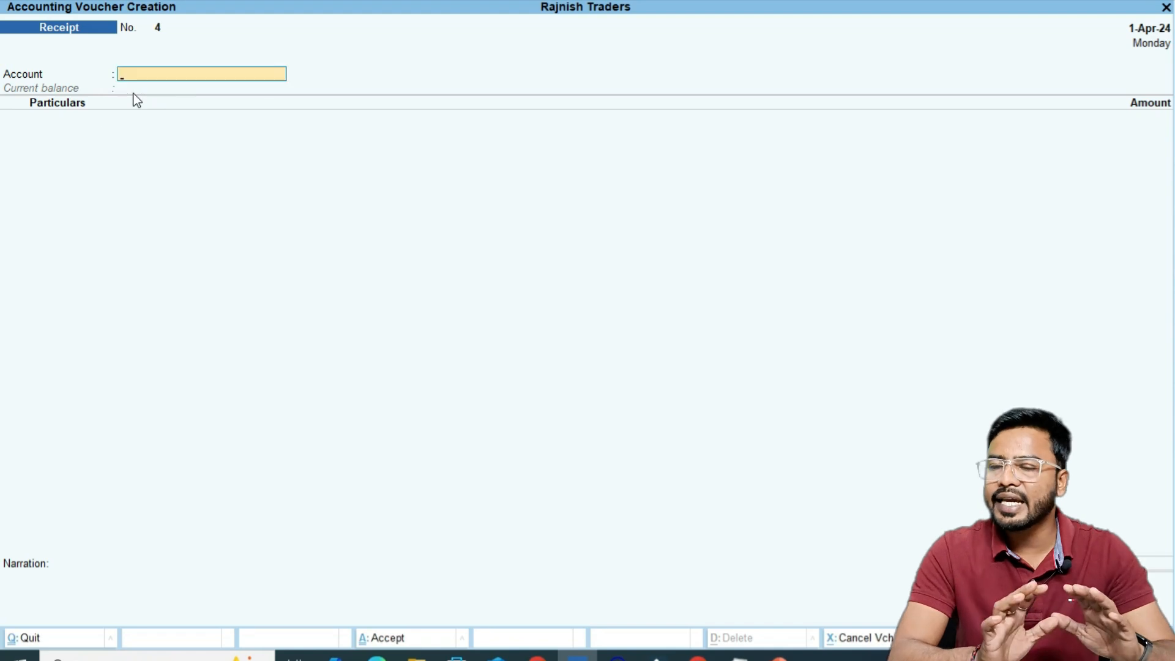
# Open the Balance Sheet's Current Assets to check Sundry Debtors and Cash-in-Hand
pyautogui.press('Escape')
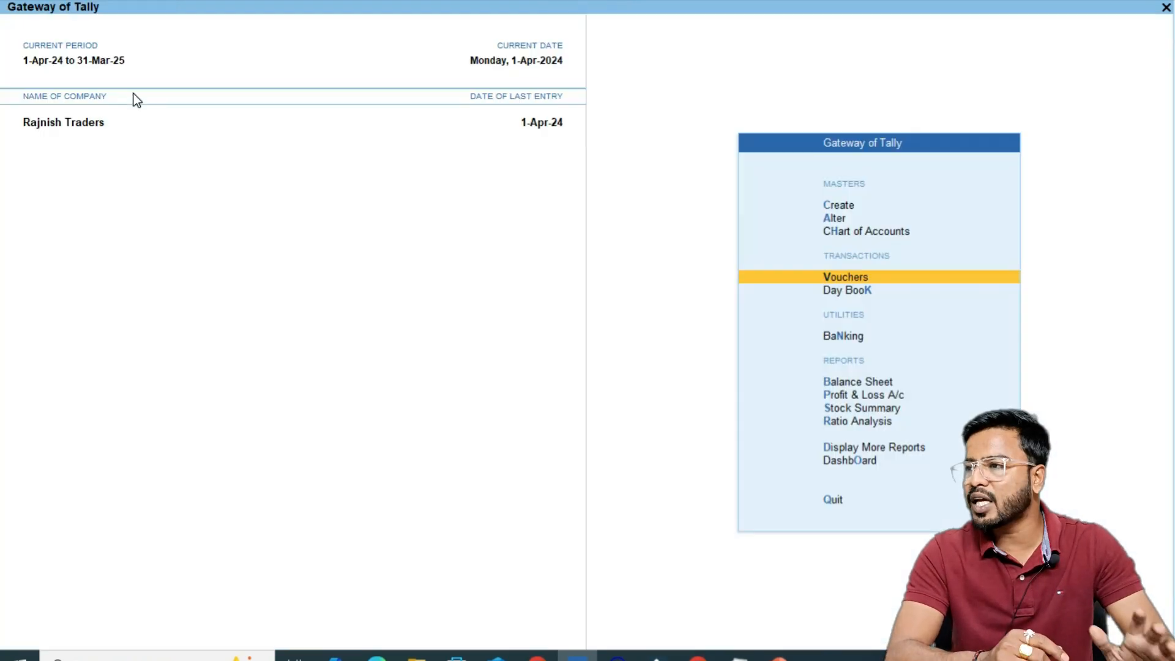
pyautogui.press('b')
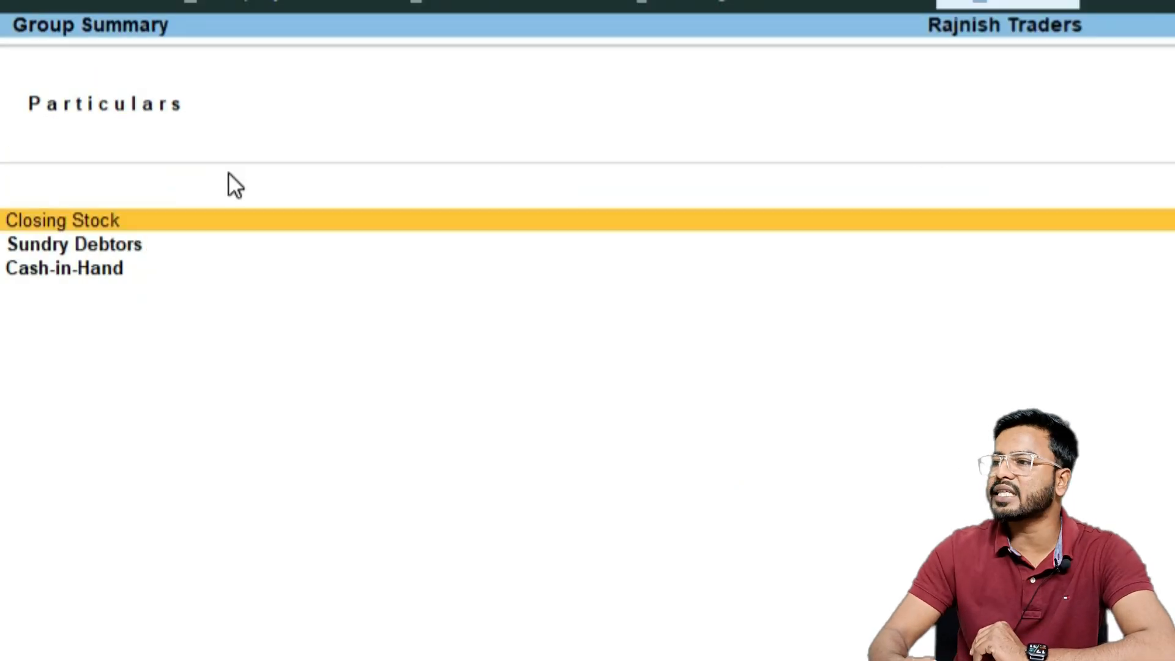
pyautogui.press('Down')
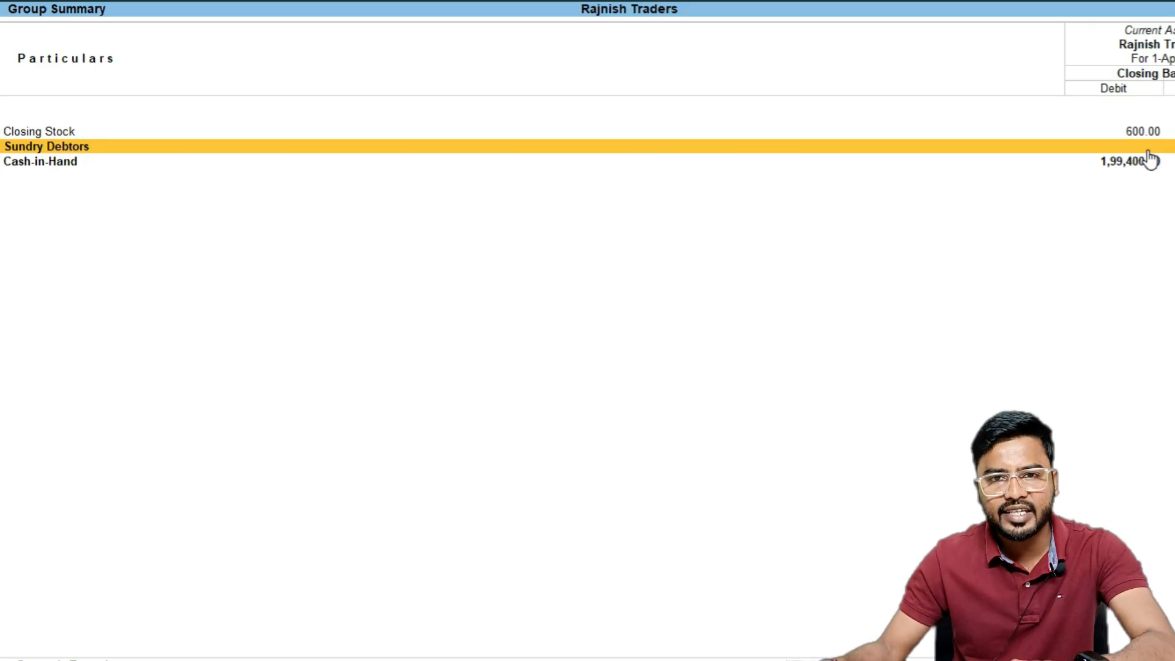
pyautogui.press('Escape')
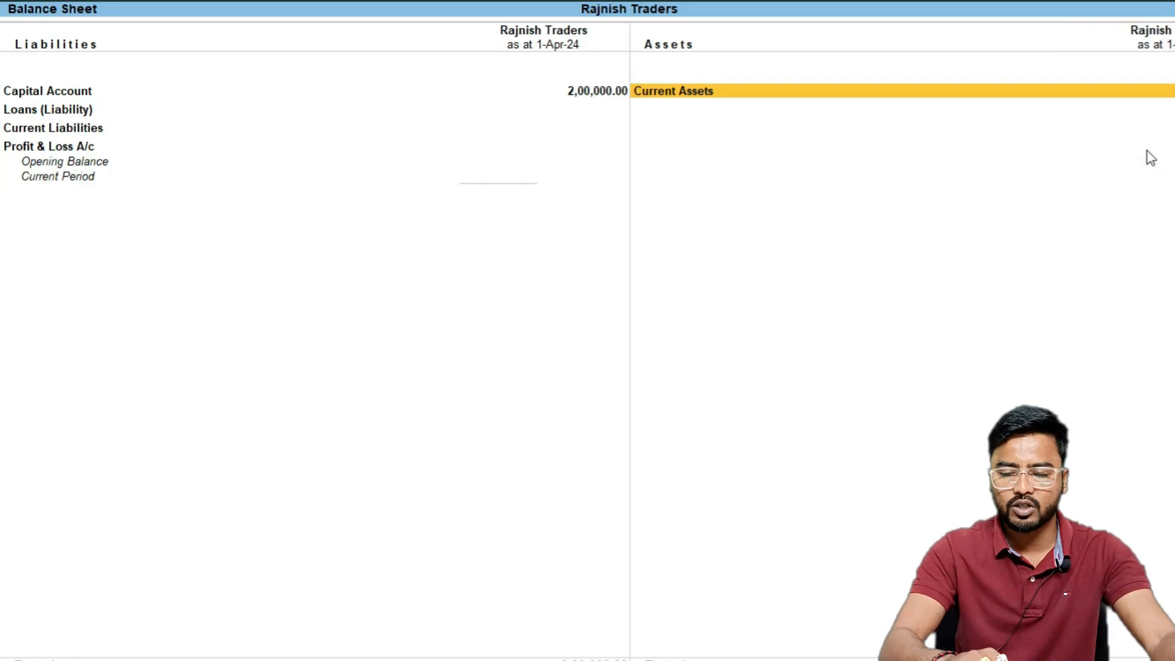